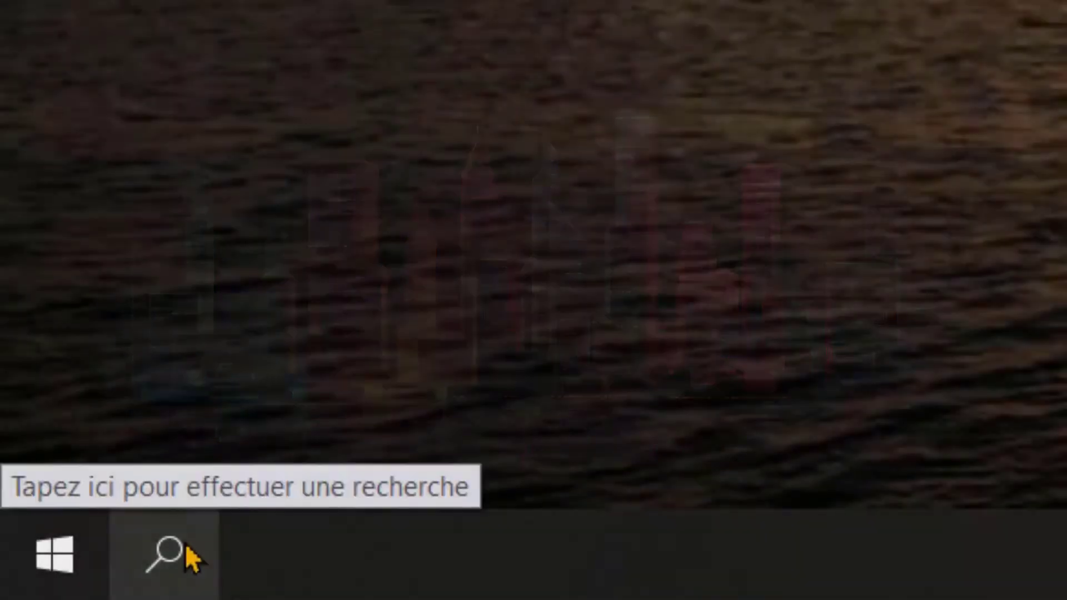
Step: Search Windows for regedit and open the Registry Editor as administrator
click(188, 549)
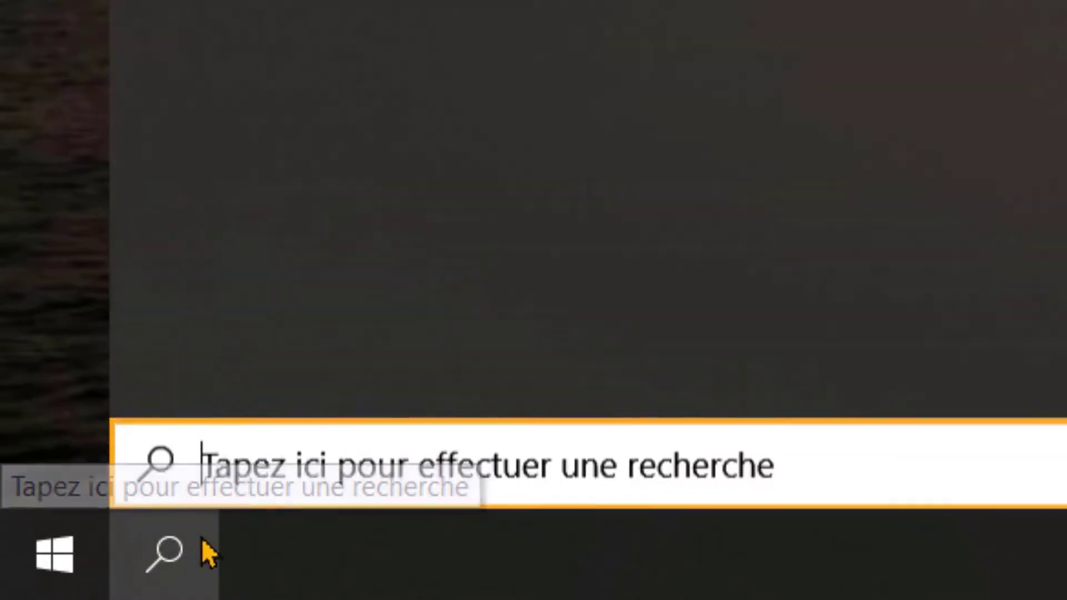
text(regedit)
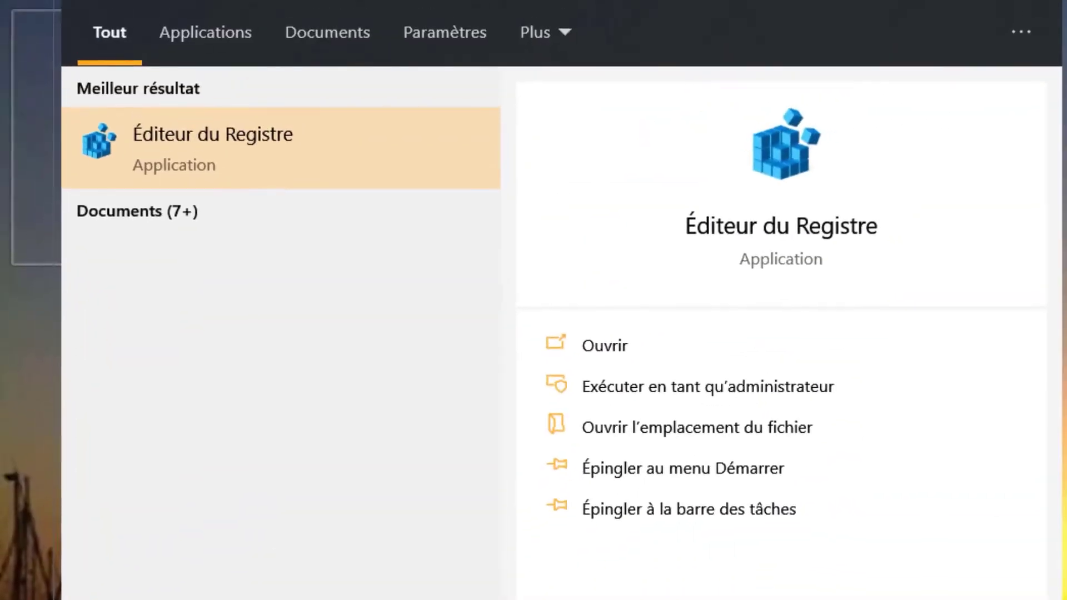
click(890, 388)
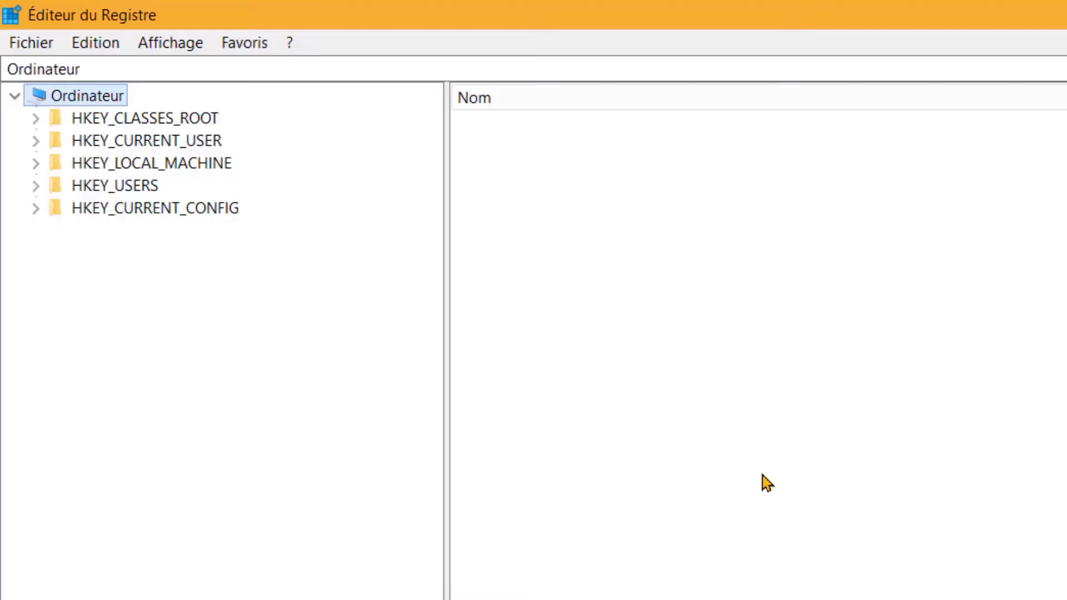
Step: Go to the registry key HKEY_CURRENT_USER\Software\Microsoft\Windows\CurrentVersion\CloudStore\Store\Cache\DefaultAccount using its pasted path
click(94, 64)
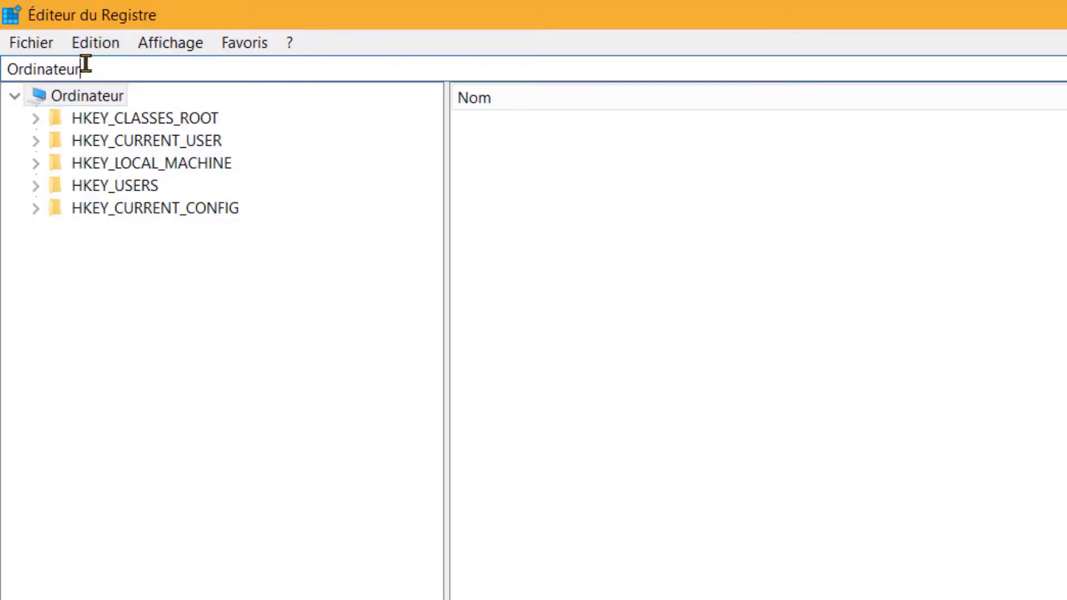
right_click(24, 71)
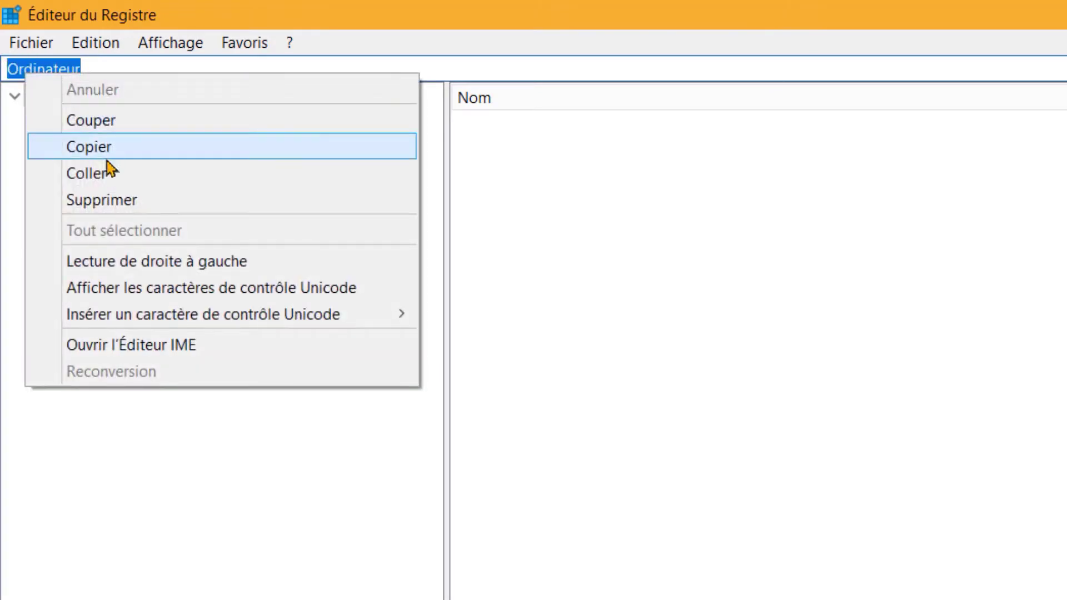
click(110, 172)
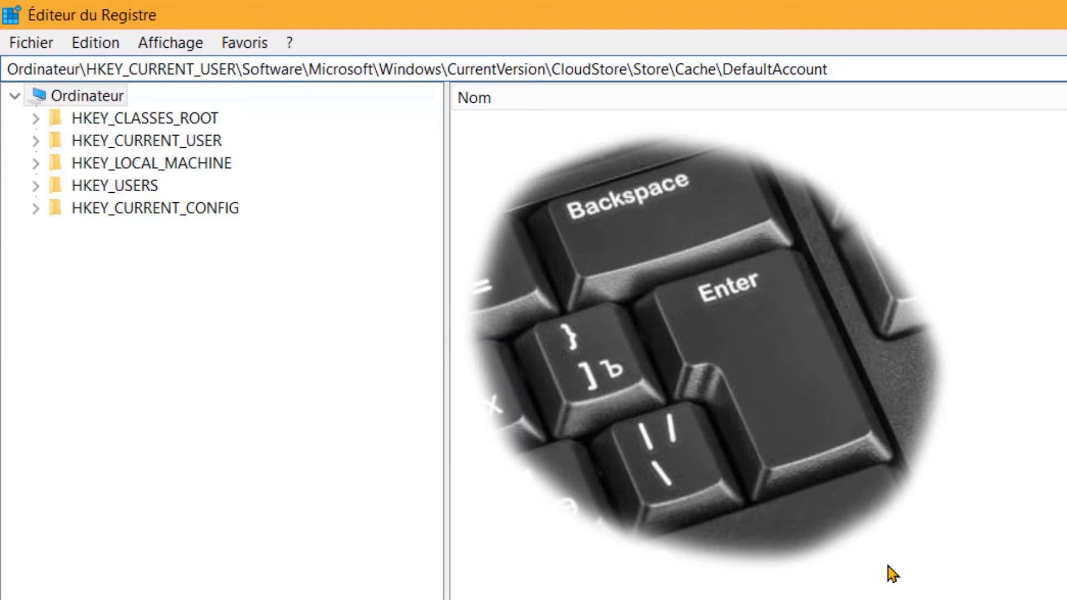
key(Return)
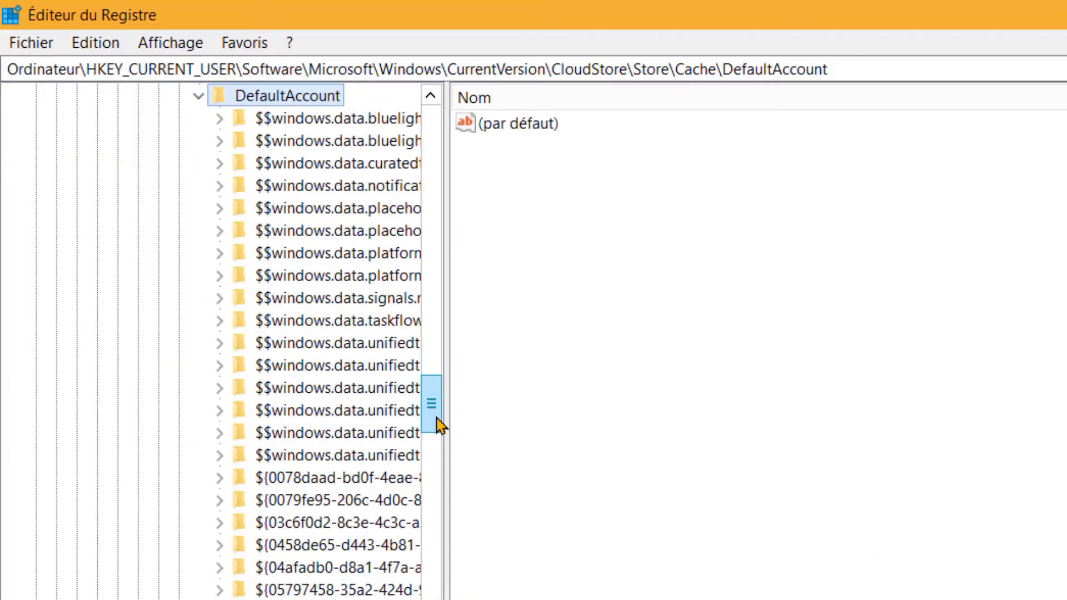
Step: Export the DefaultAccount registry key to the D: drive as a .reg file named SaveMenuDémarrer
drag(440, 425, 442, 413)
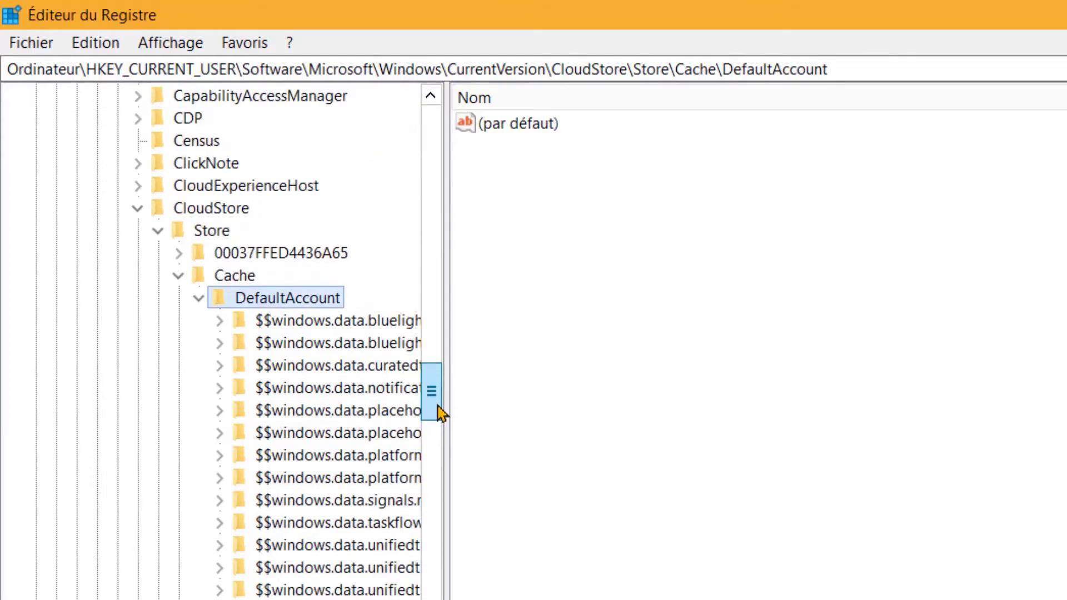
right_click(315, 299)
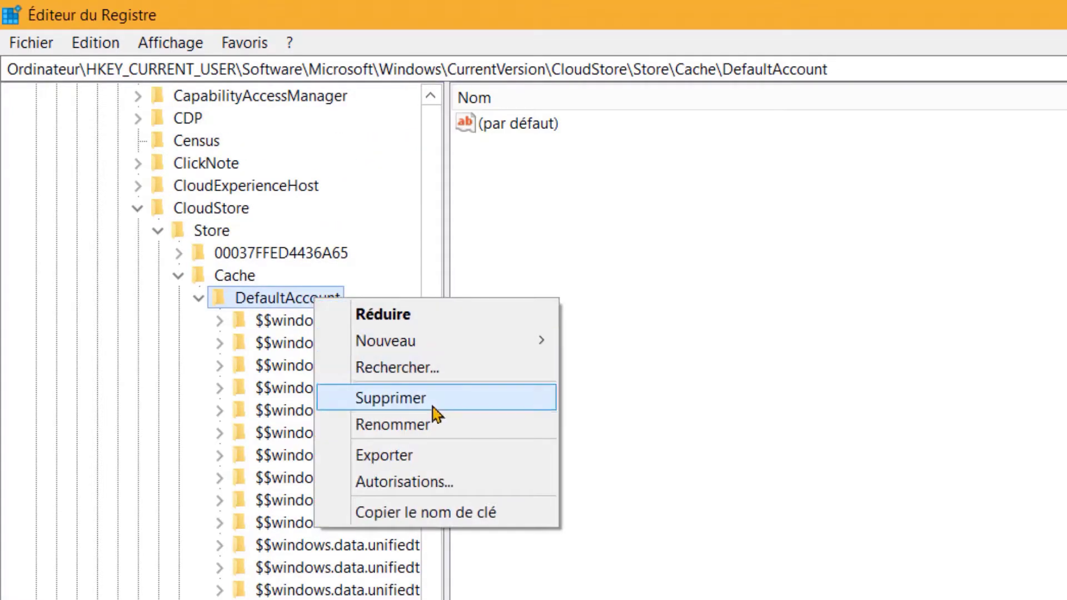
click(432, 461)
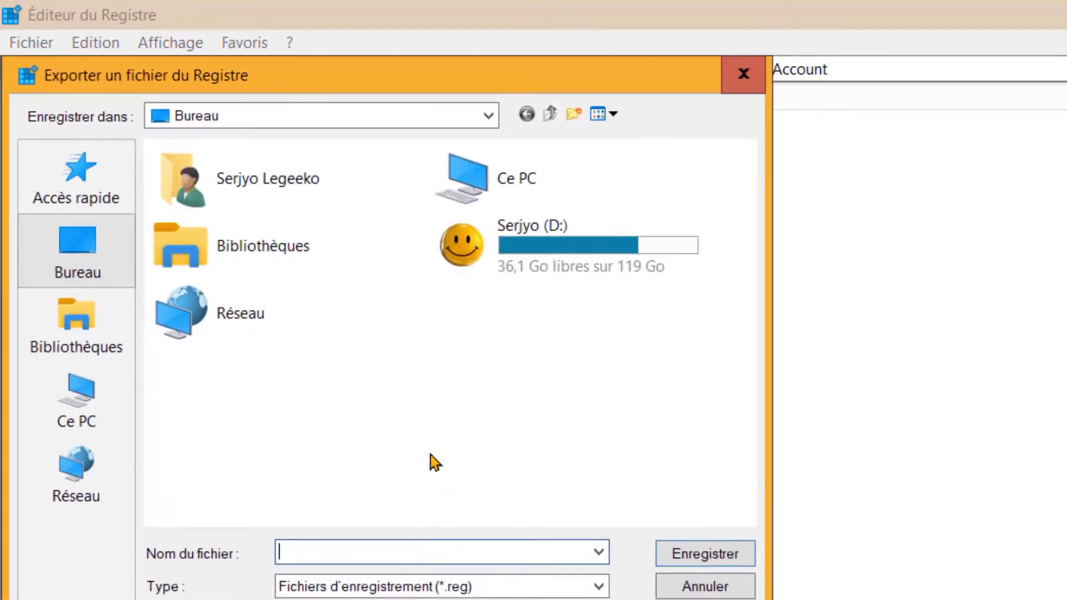
double_click(461, 244)
text(SaveMenuDémarrer)
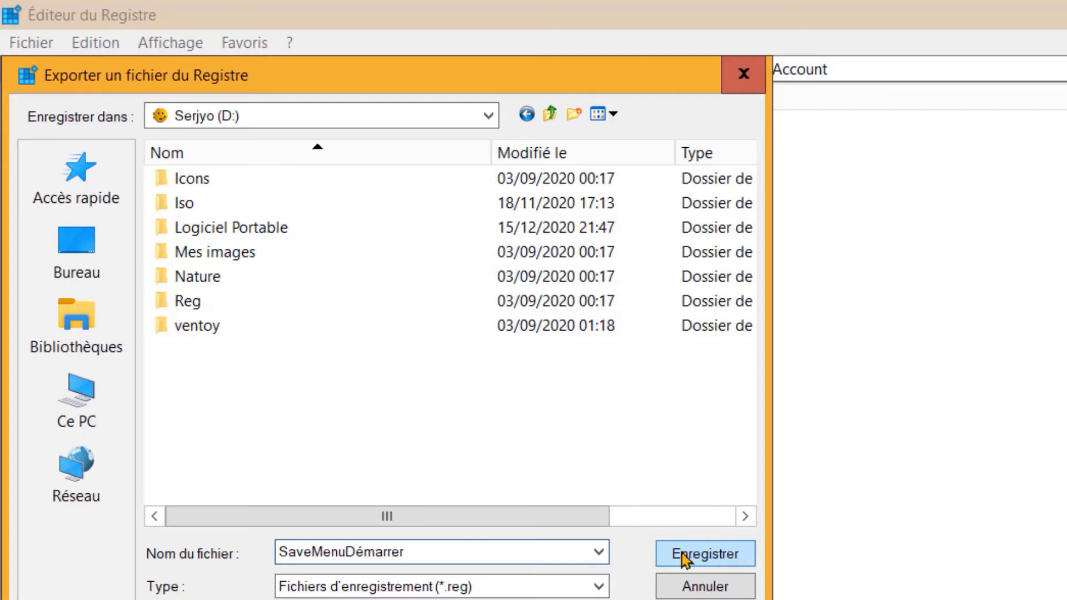
click(685, 560)
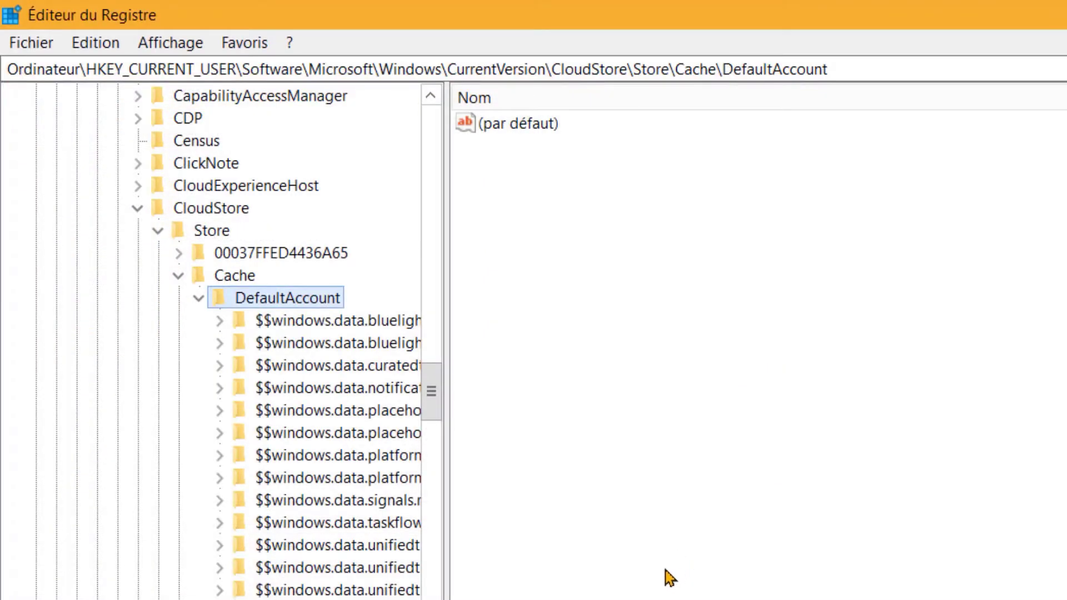
Step: Collapse the expanded registry branches upward from the DefaultAccount key
key(Left)
key(Left)
key(Left)
key(Left)
key(Left)
key(Left)
key(Left)
key(Left)
key(Left)
key(Left)
key(Left)
key(Left)
key(Left)
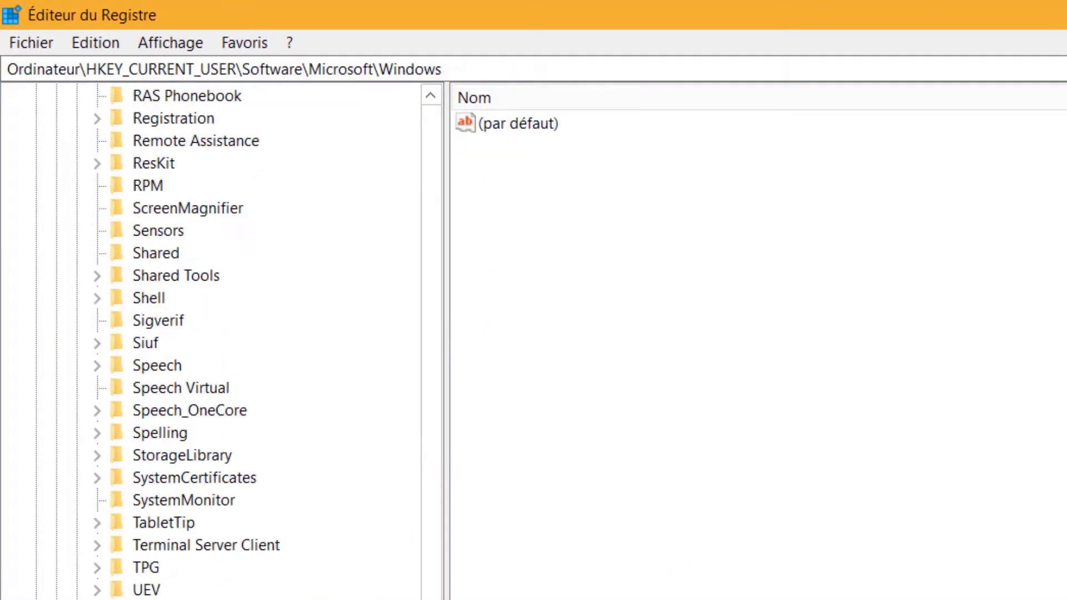
key(Left)
key(Left)
key(Left)
key(Left)
key(Left)
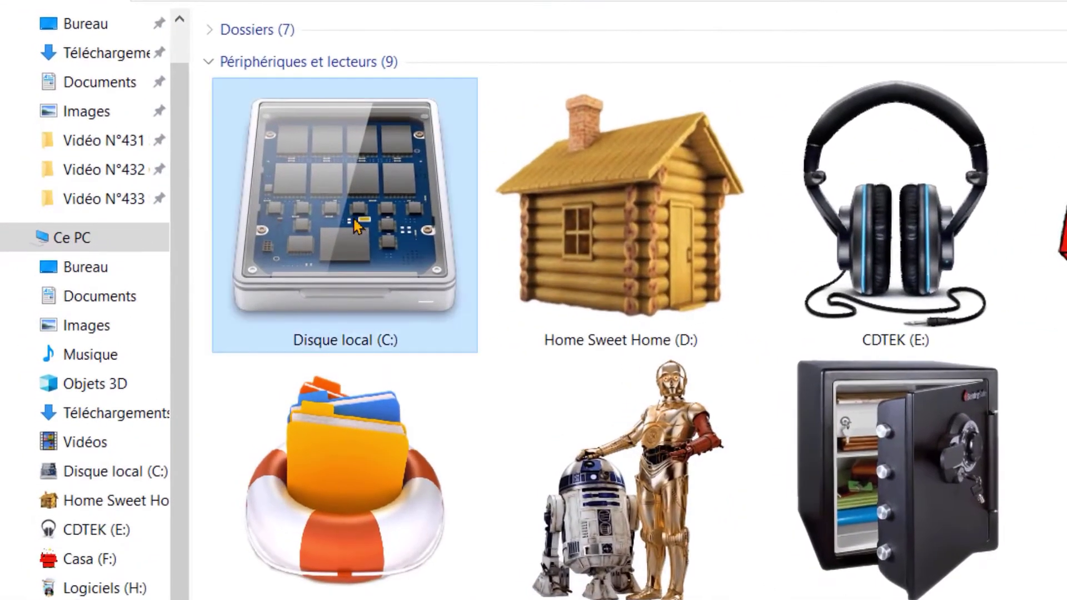
Step: Show hidden items on Disque local (C:) and copy the ProgramData folder to Sauvegarde (M:), continuing with administrator rights
double_click(348, 189)
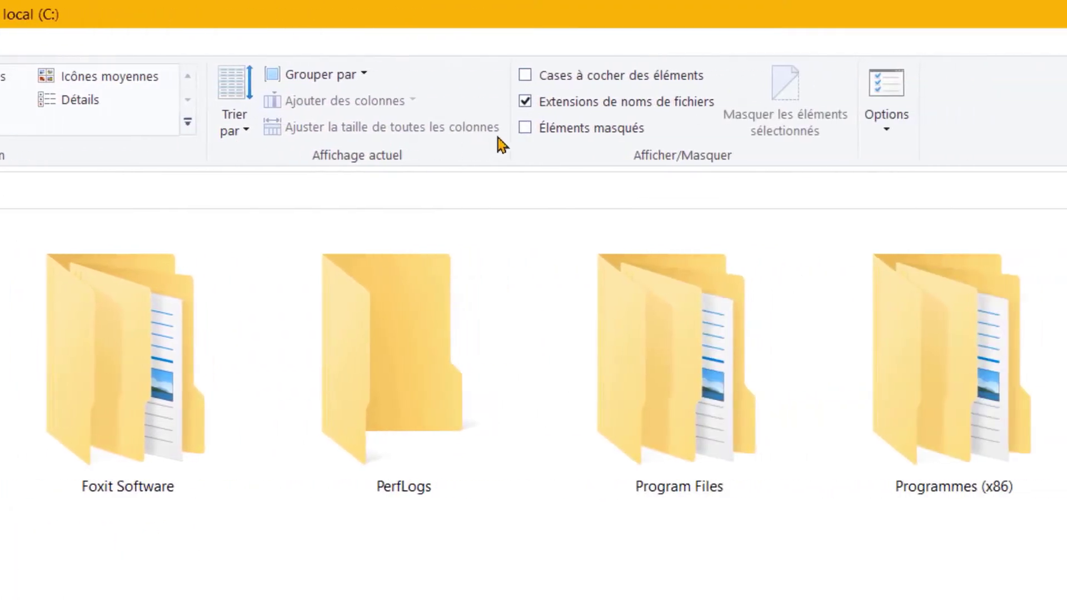
click(524, 128)
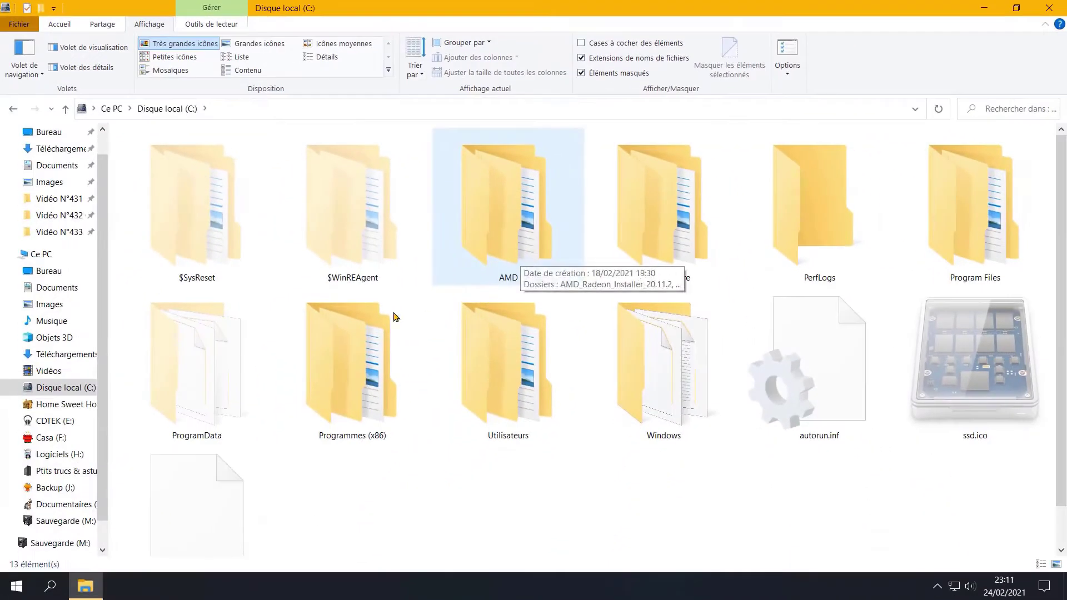
right_click(0, 533)
click(461, 451)
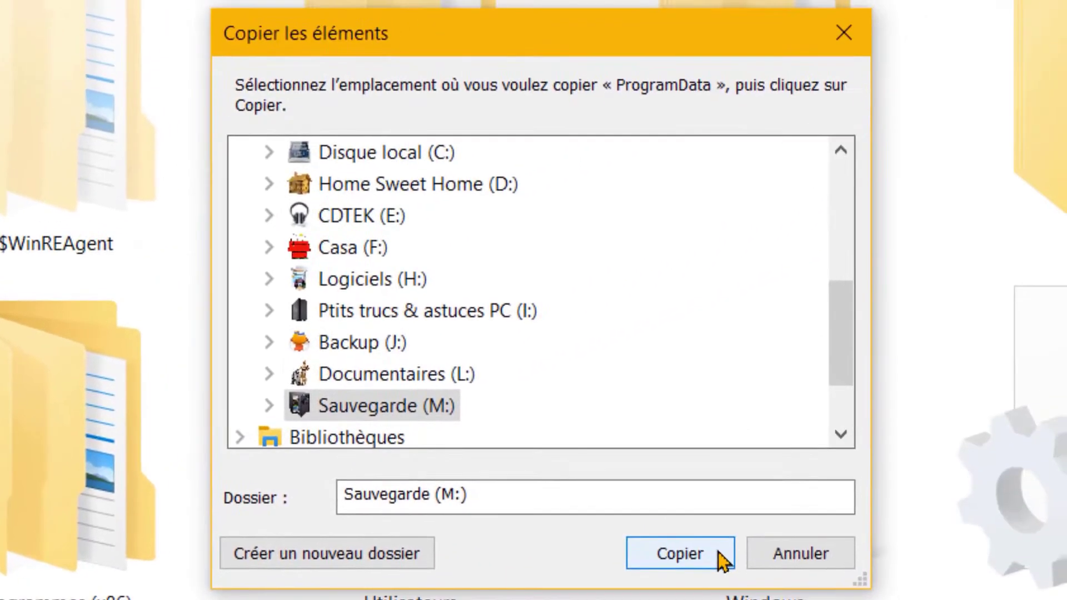
click(714, 552)
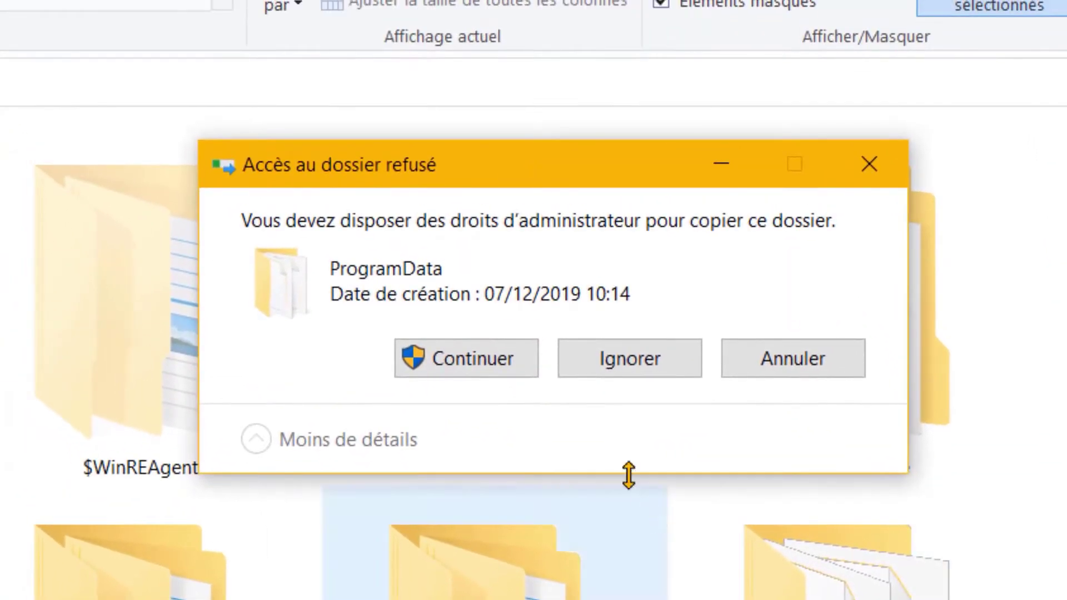
click(476, 348)
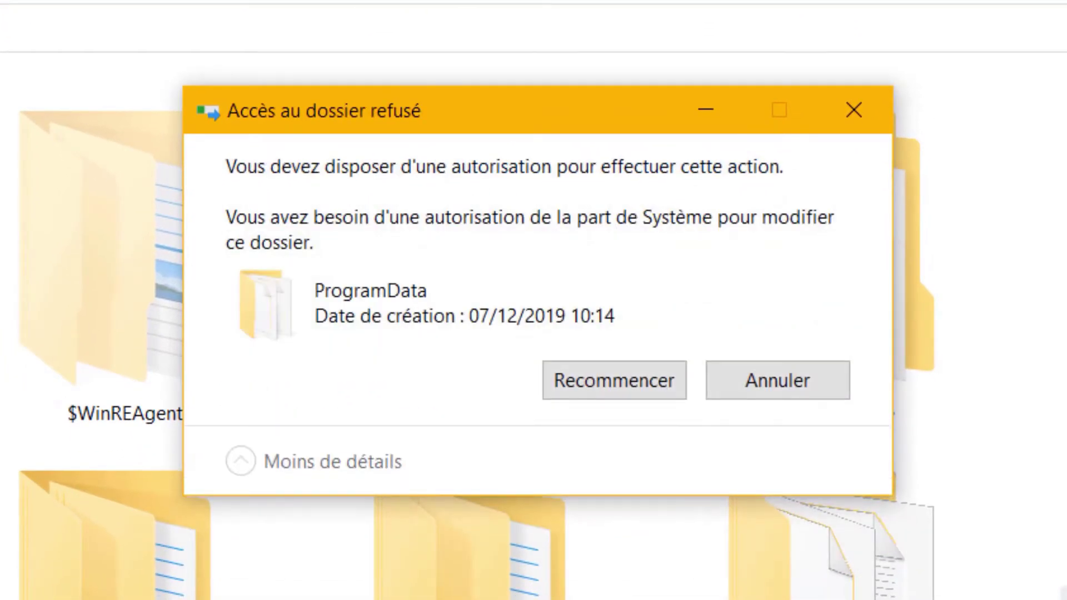
click(642, 381)
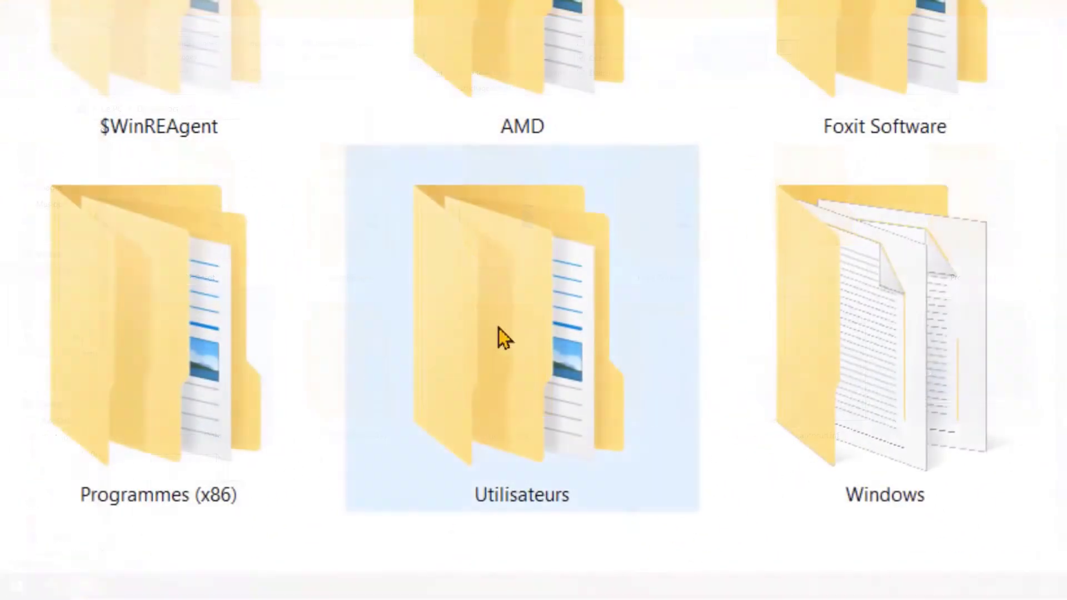
Step: Open the personal user profile folder inside Utilisateurs on Disque local (C:)
double_click(500, 364)
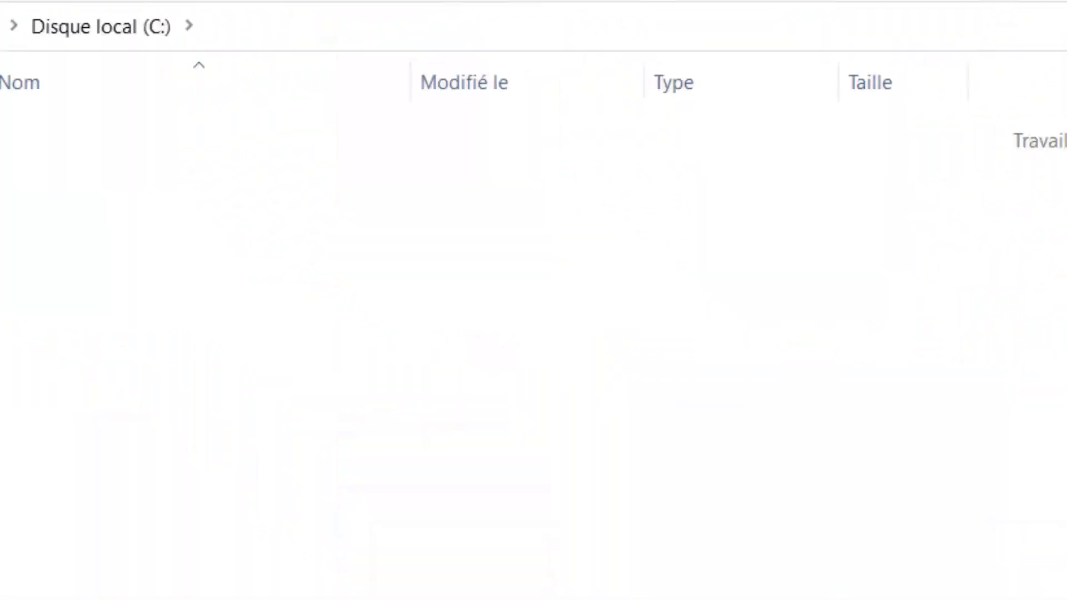
click(402, 429)
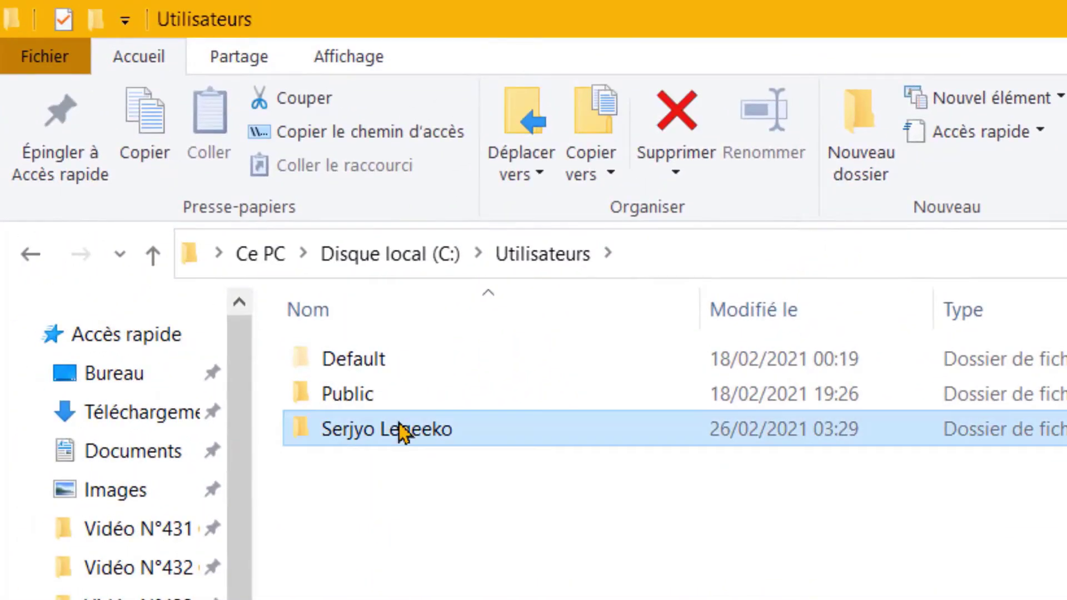
double_click(401, 429)
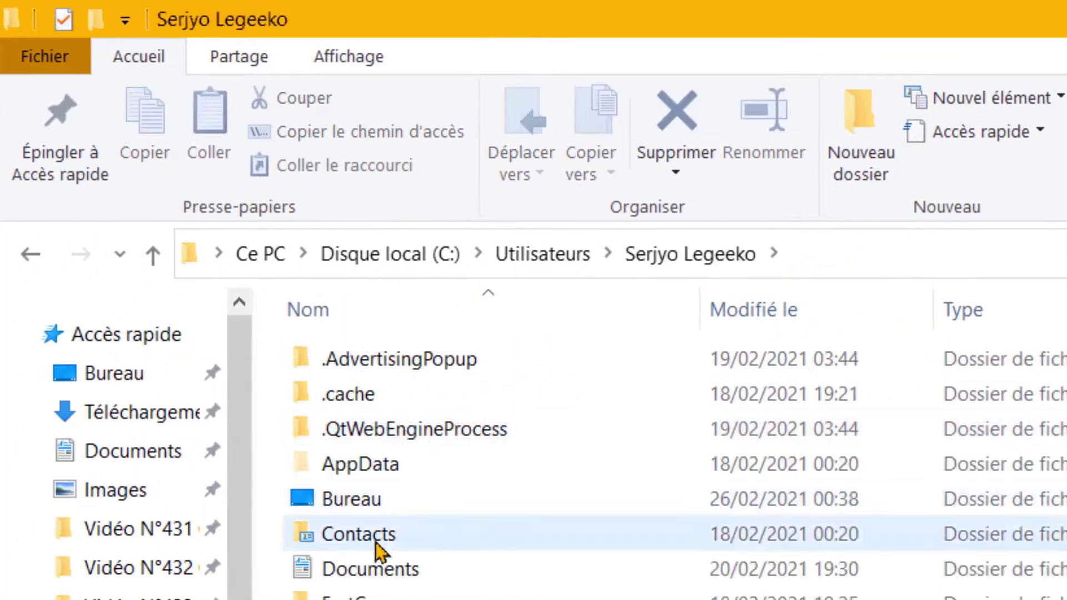
Step: Copy the AppData folder into the Save Start Menu folder, continuing with administrator rights
click(395, 467)
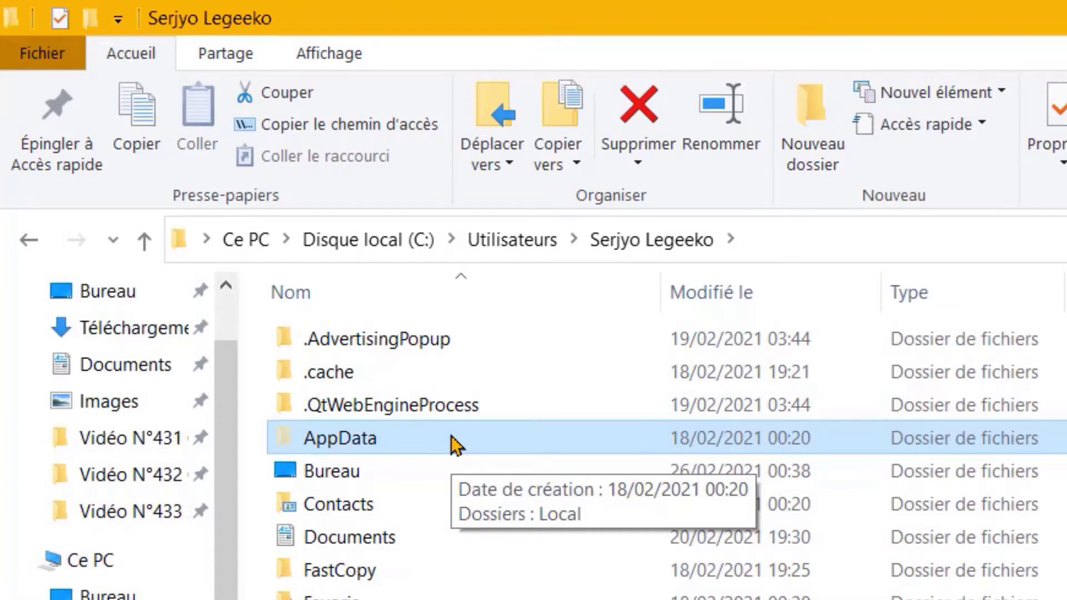
right_click(453, 443)
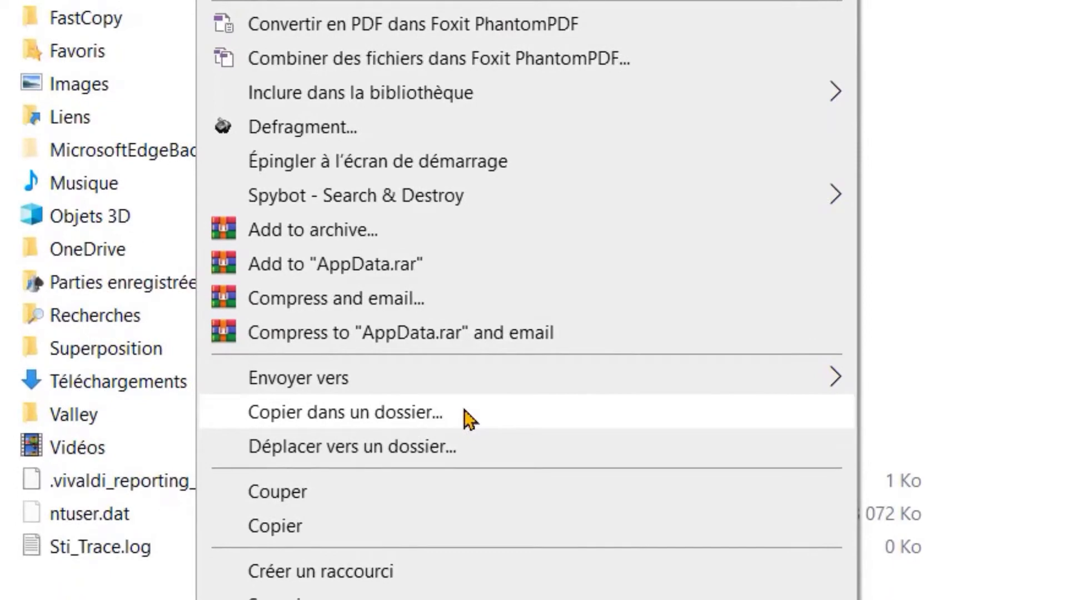
click(467, 417)
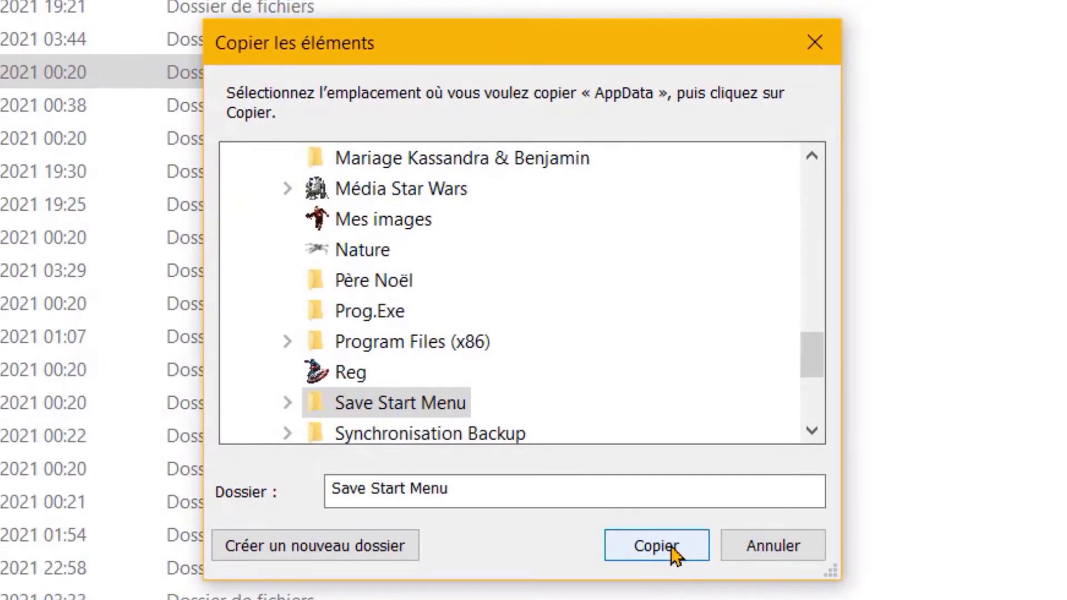
click(672, 547)
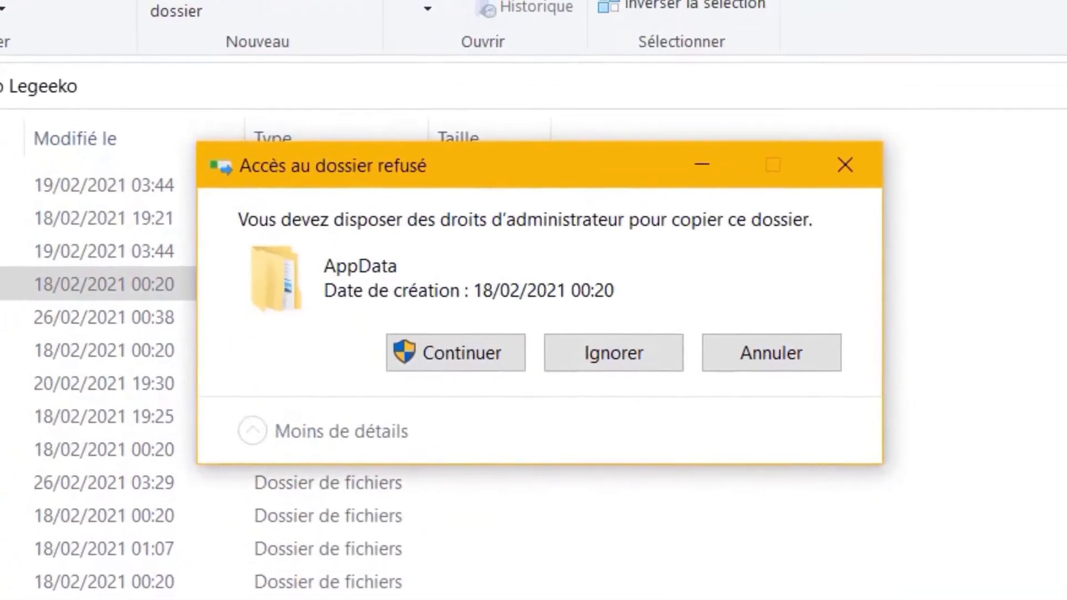
click(454, 371)
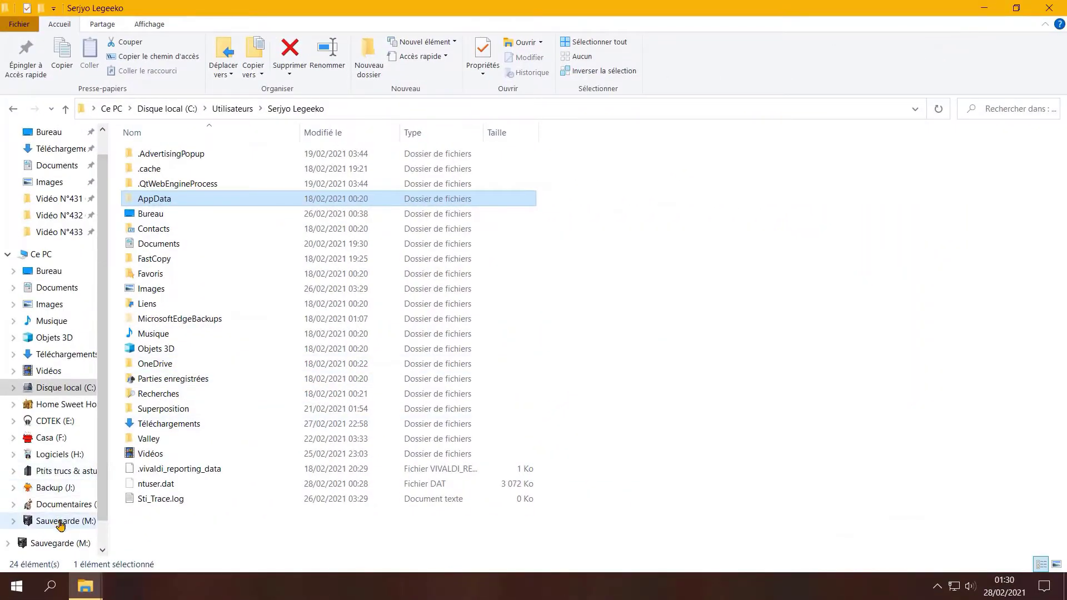
Step: Open the Save Start Menu folder on Sauvegarde (M:) and the AppData copy inside it
click(60, 524)
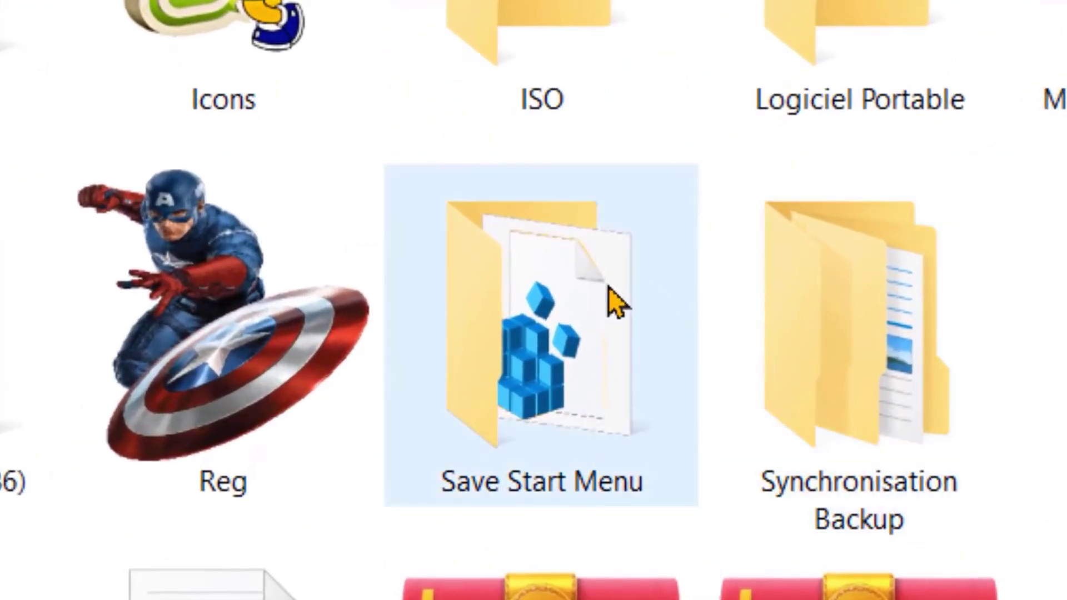
double_click(609, 287)
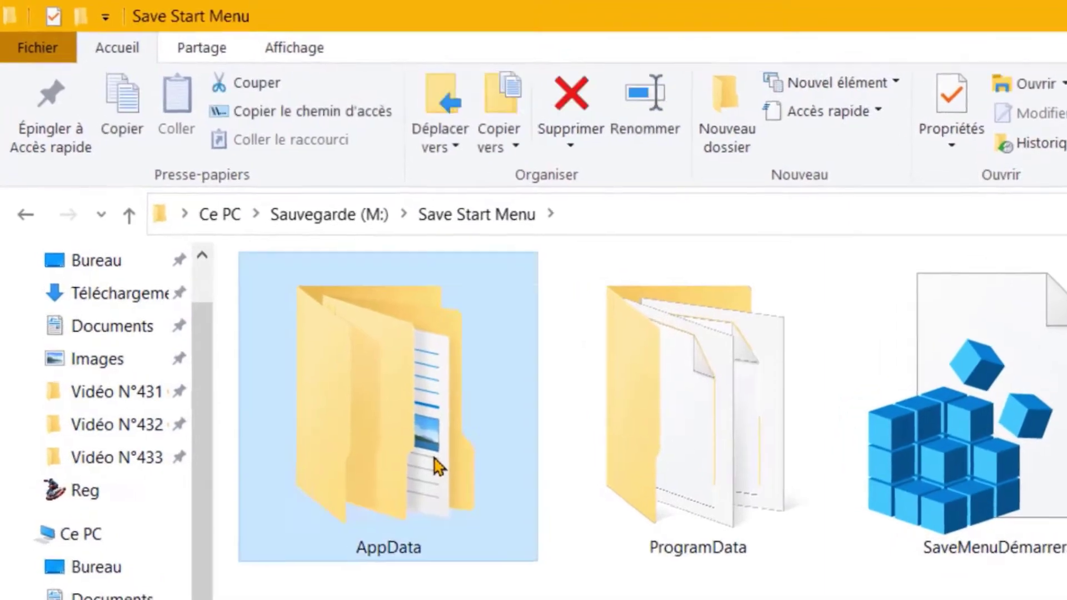
double_click(336, 367)
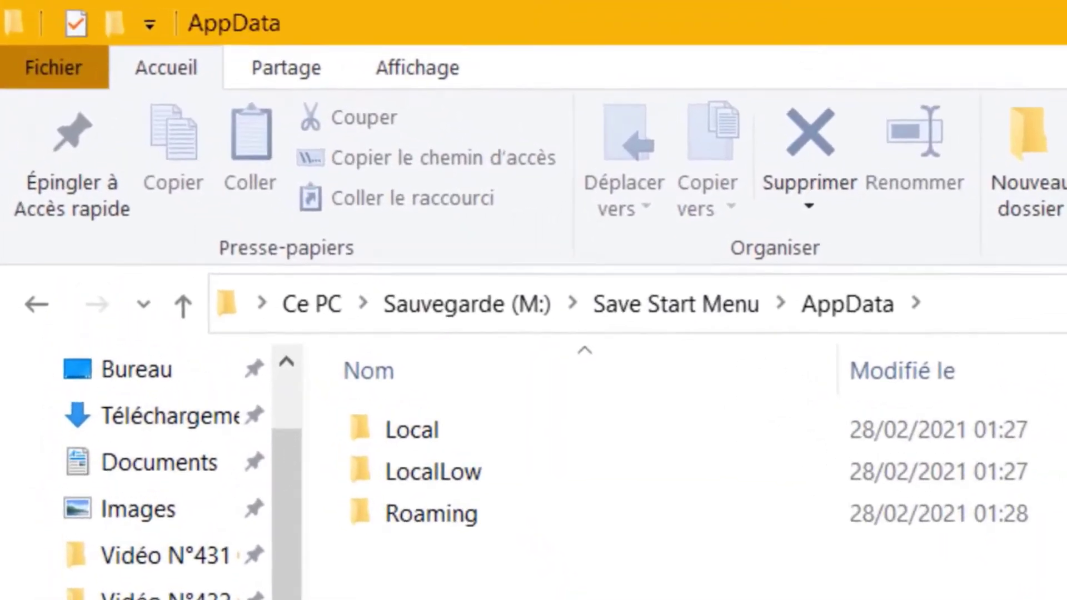
Step: Examine the contents of the Local and LocalLow folders in the AppData backup
double_click(452, 426)
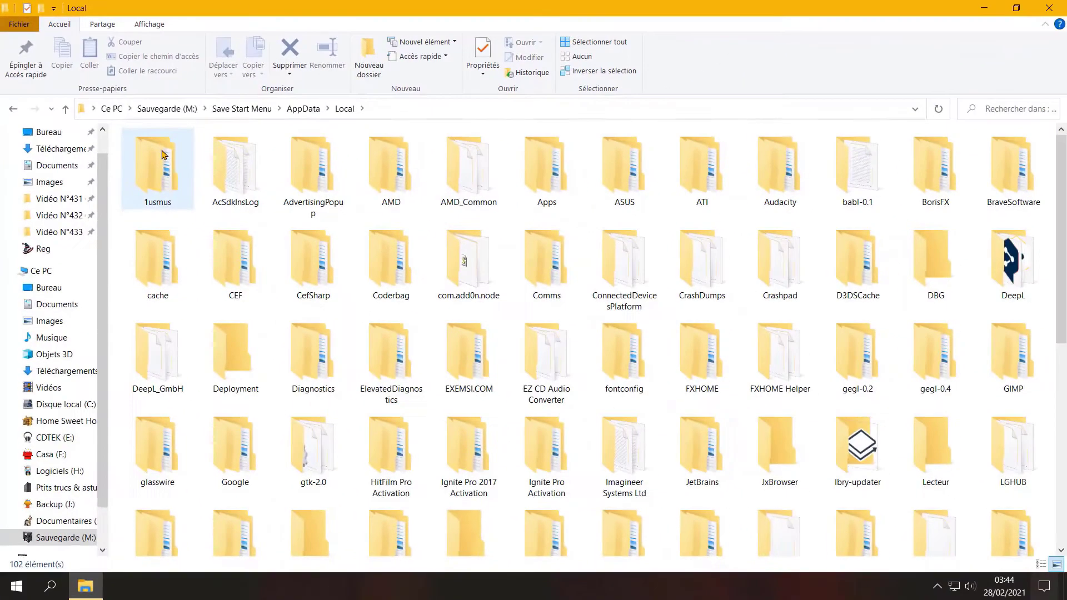
ctrl+click(389, 186)
ctrl+shift+click(702, 172)
ctrl+click(546, 361)
ctrl+click(391, 450)
ctrl+shift+click(531, 434)
right_click(531, 434)
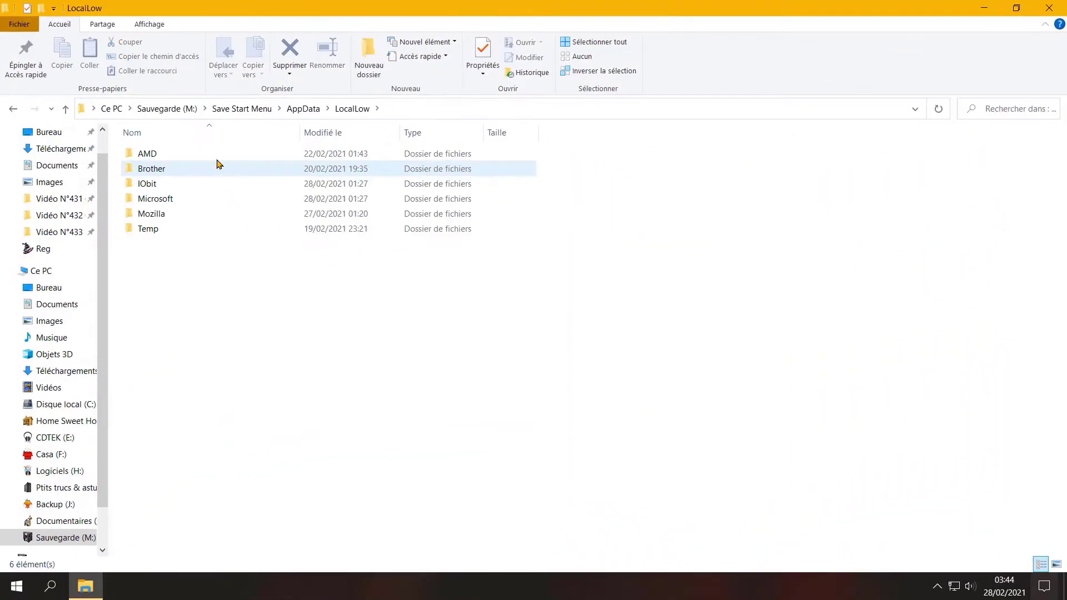
Step: Open the Roaming folder of the AppData backup and display its contents as large icons
key(alt+Up)
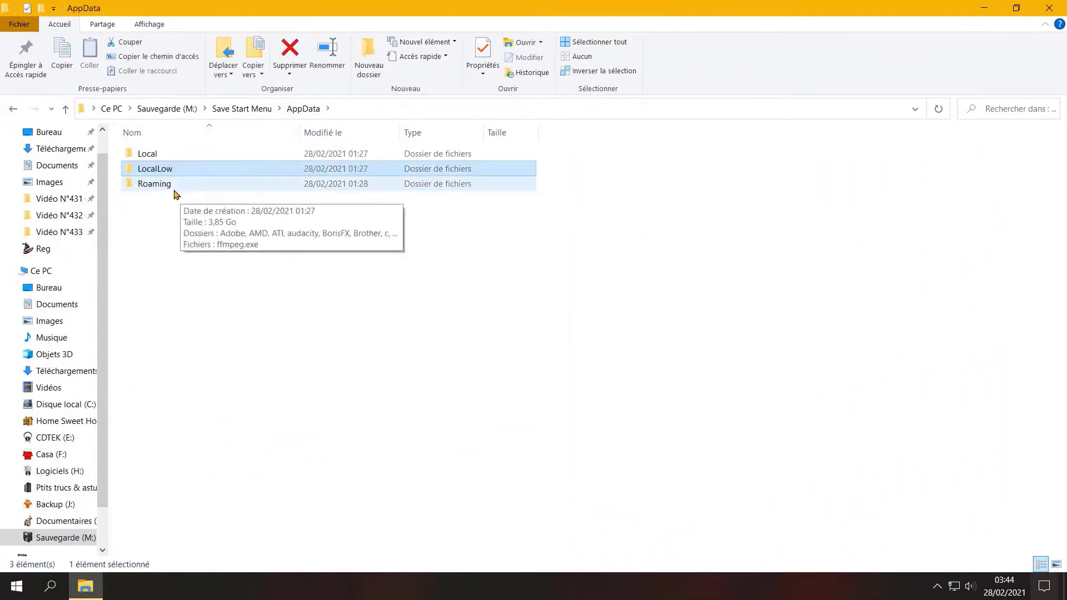
double_click(174, 192)
click(149, 24)
click(255, 43)
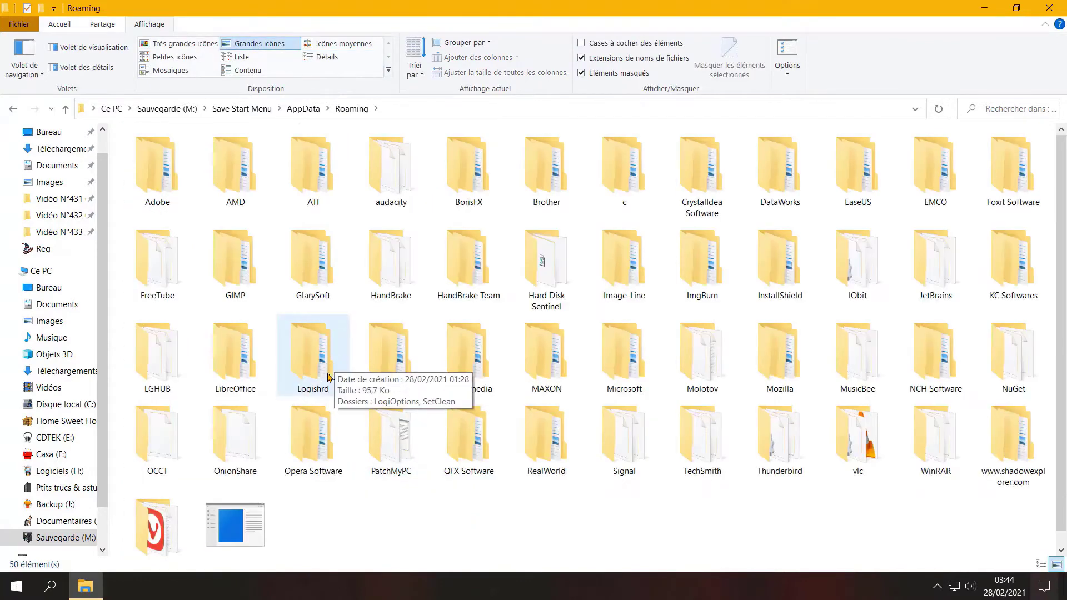
Step: Examine the contents of the ProgramData backup, then return to the Save Start Menu folder
click(262, 110)
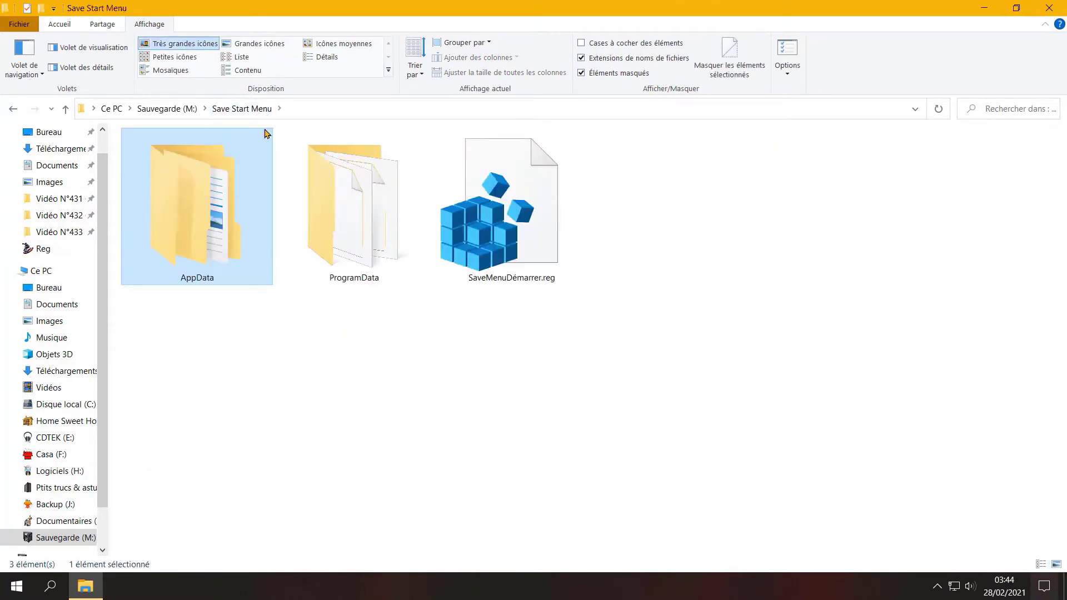
double_click(364, 198)
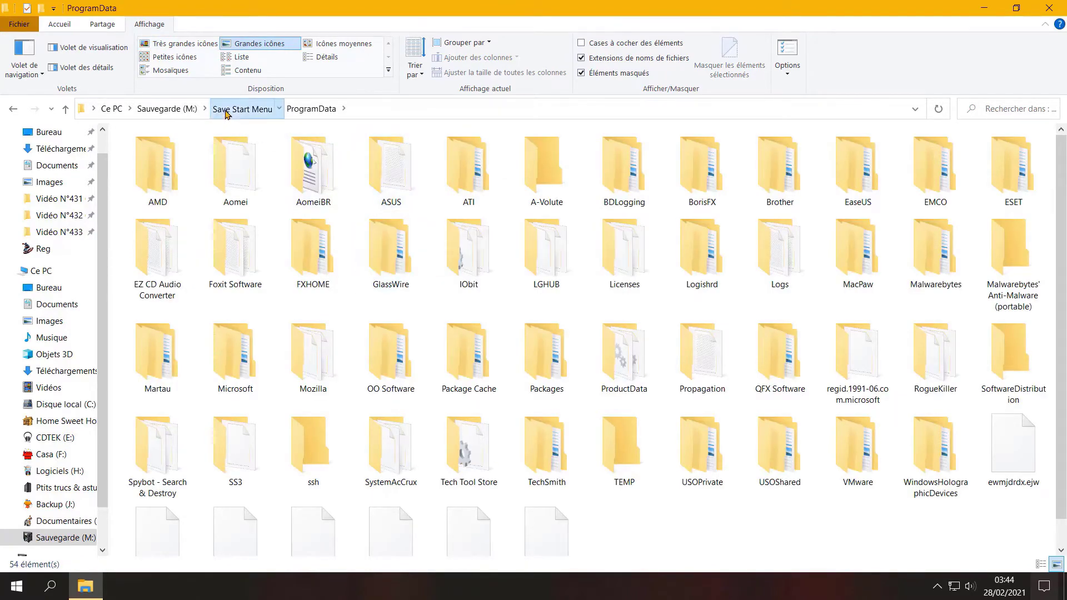
click(226, 110)
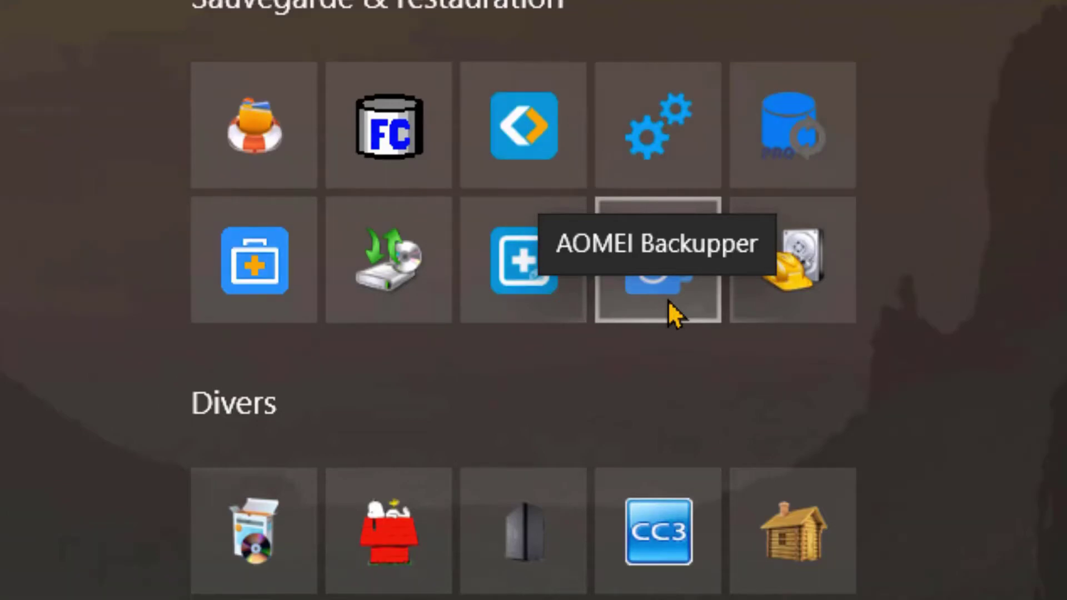
Step: Switch to AOMEI Backupper and select the Système-270221 backup in the Explorer l'Image tool
key(Return)
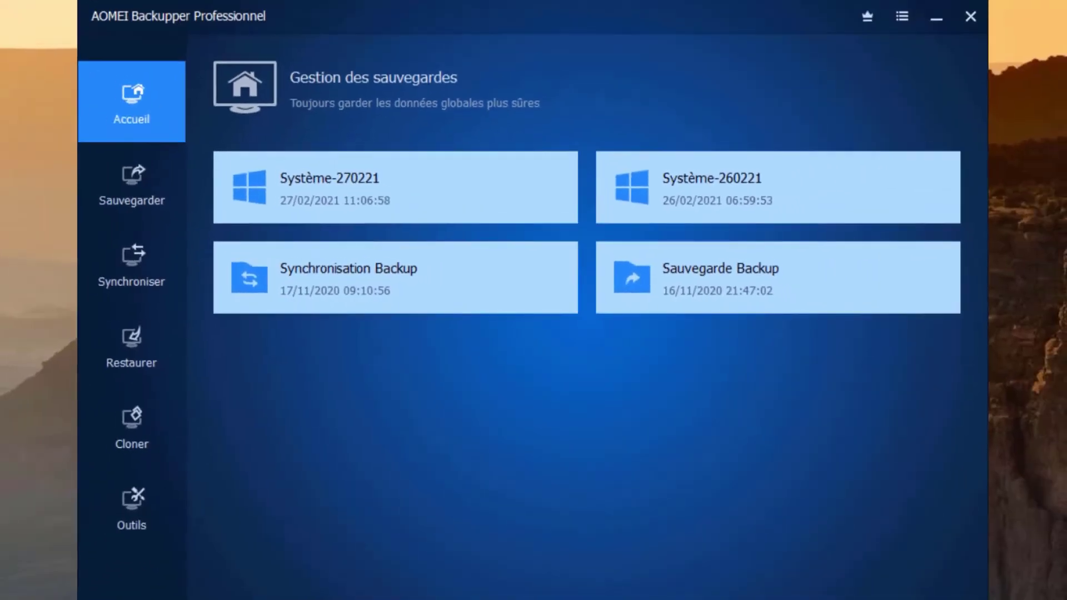
click(144, 514)
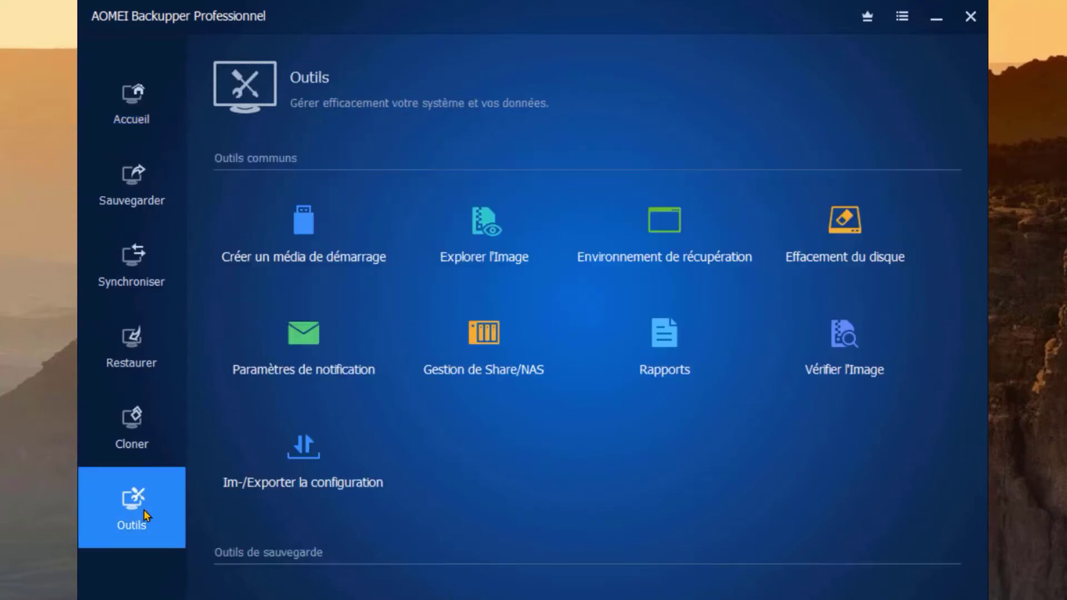
click(522, 248)
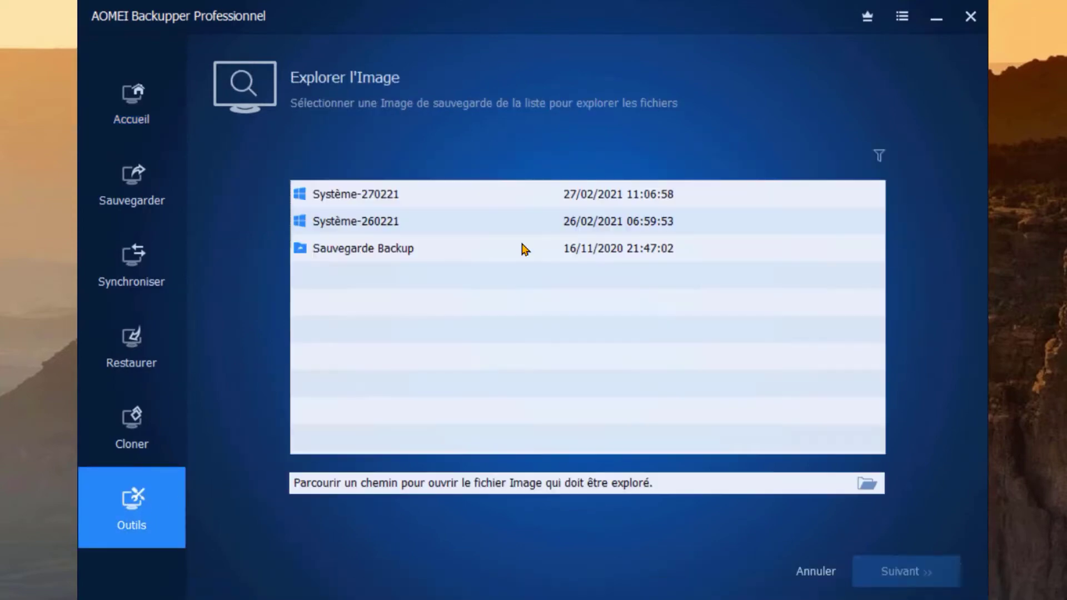
click(466, 200)
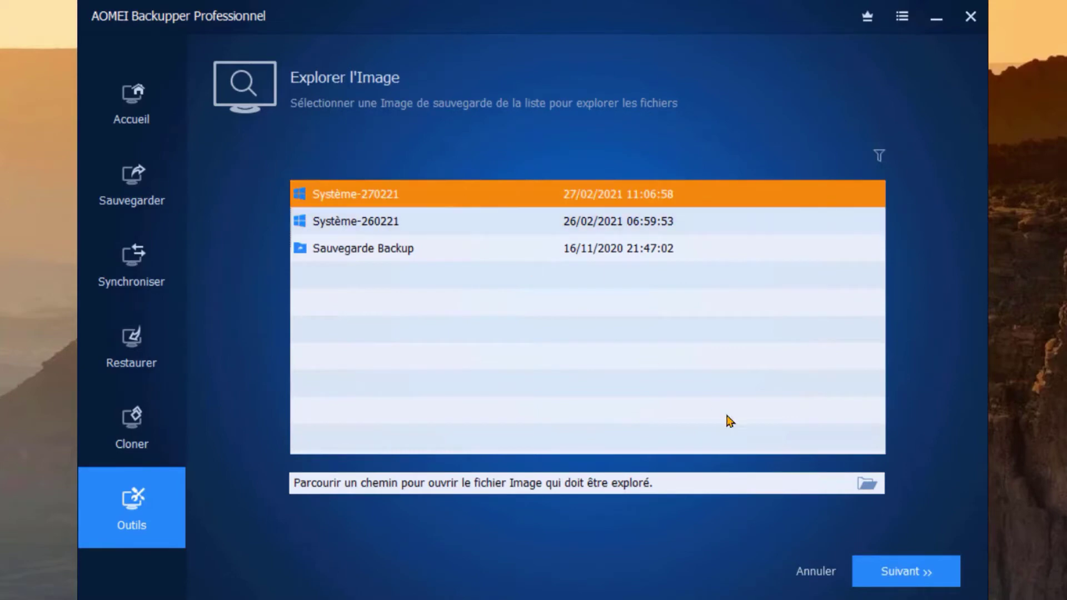
Step: Unlock the Système-270221 image with its password and select the full backup point dated 27/02/2021 11:07:09
click(928, 574)
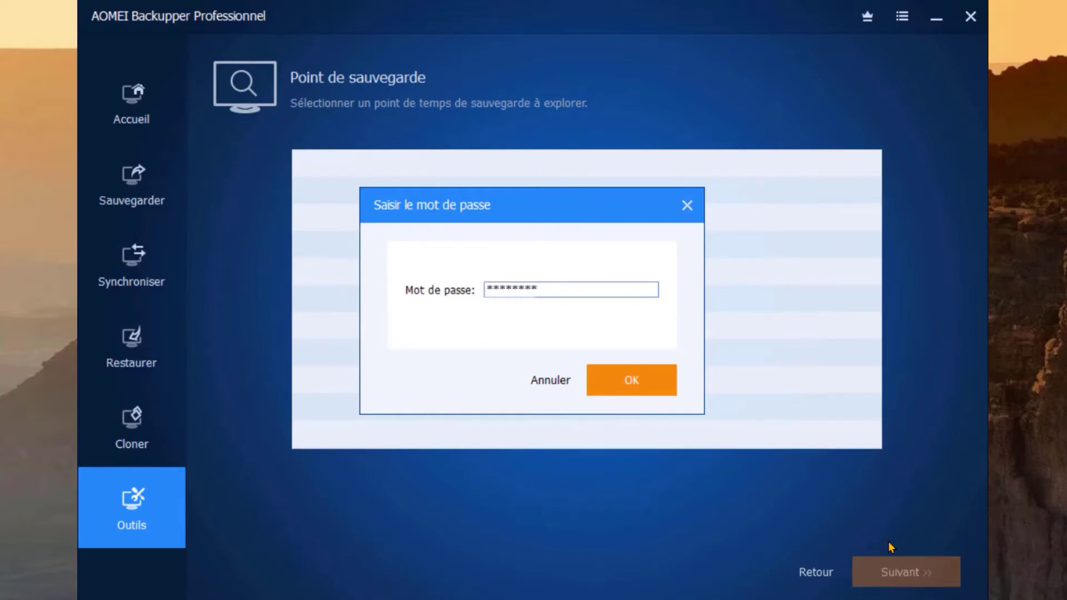
click(656, 378)
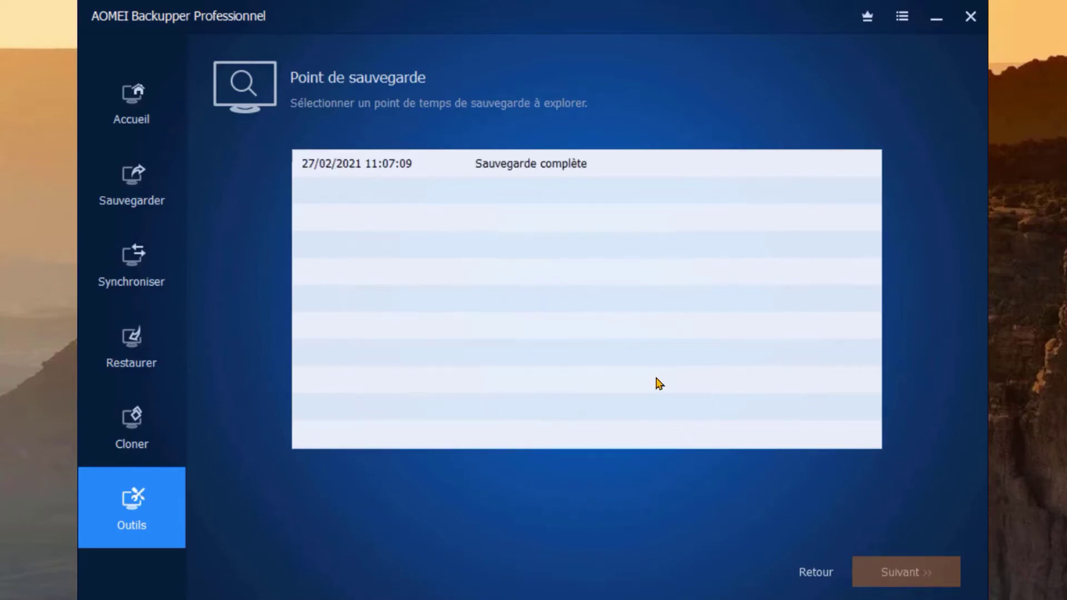
click(503, 176)
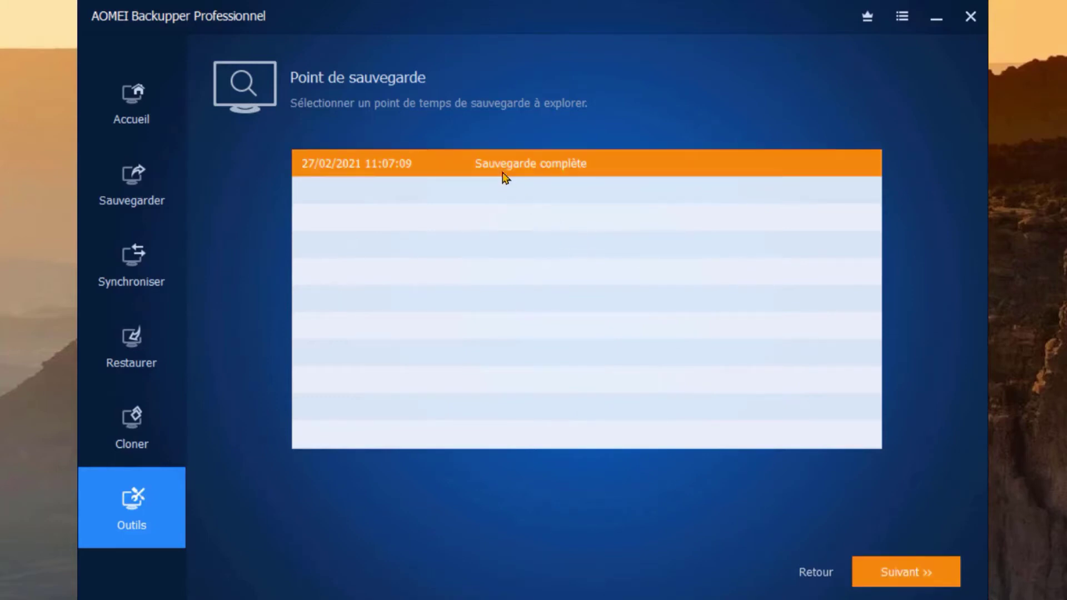
Step: Mount the three partitions of the backup image as virtual drives K:, N: and O:
click(915, 581)
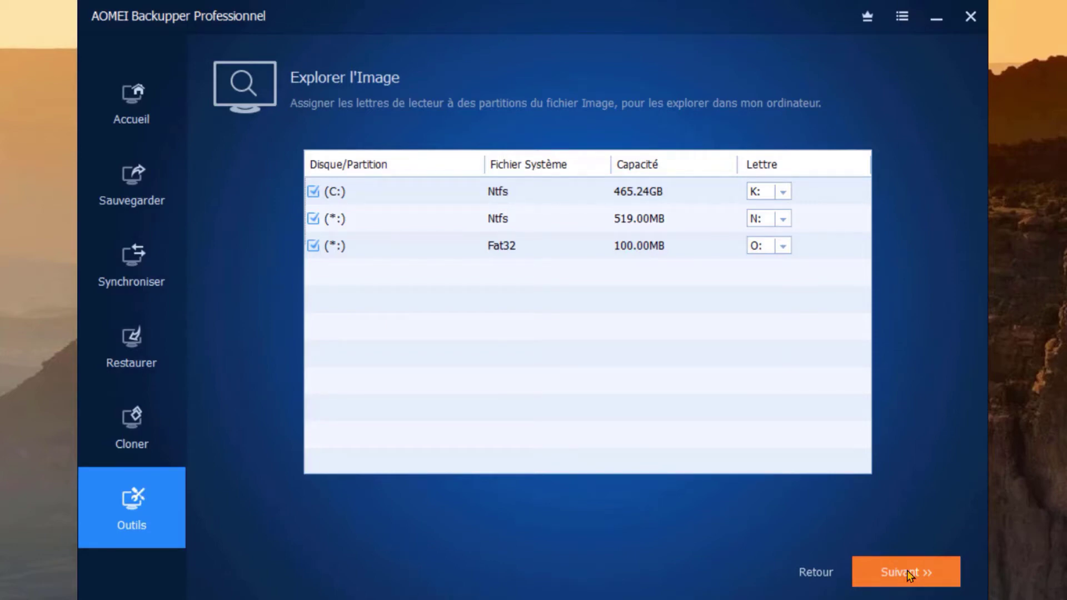
click(906, 570)
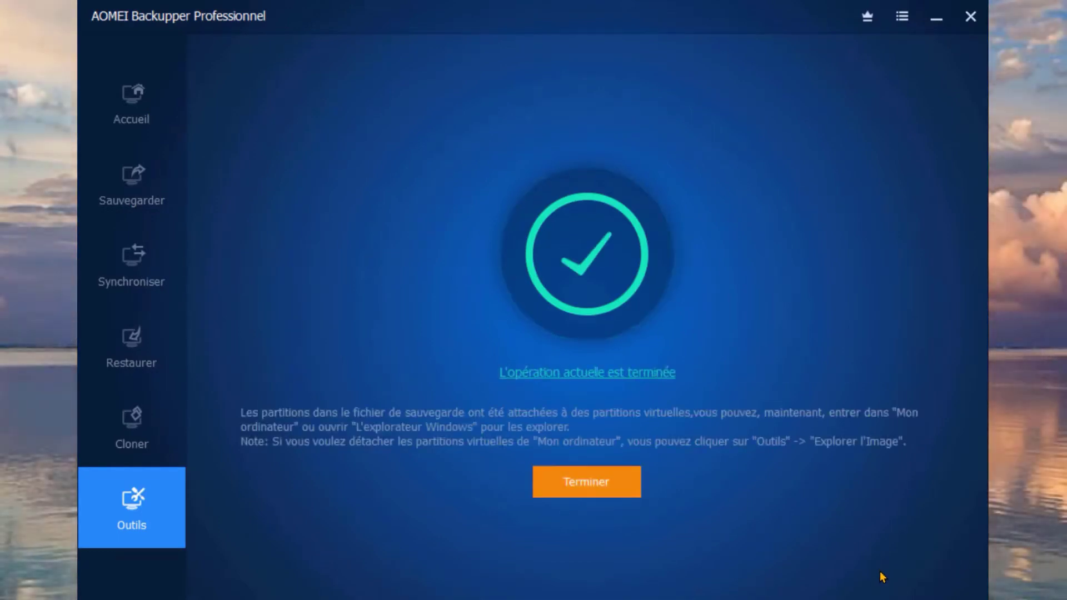
click(631, 484)
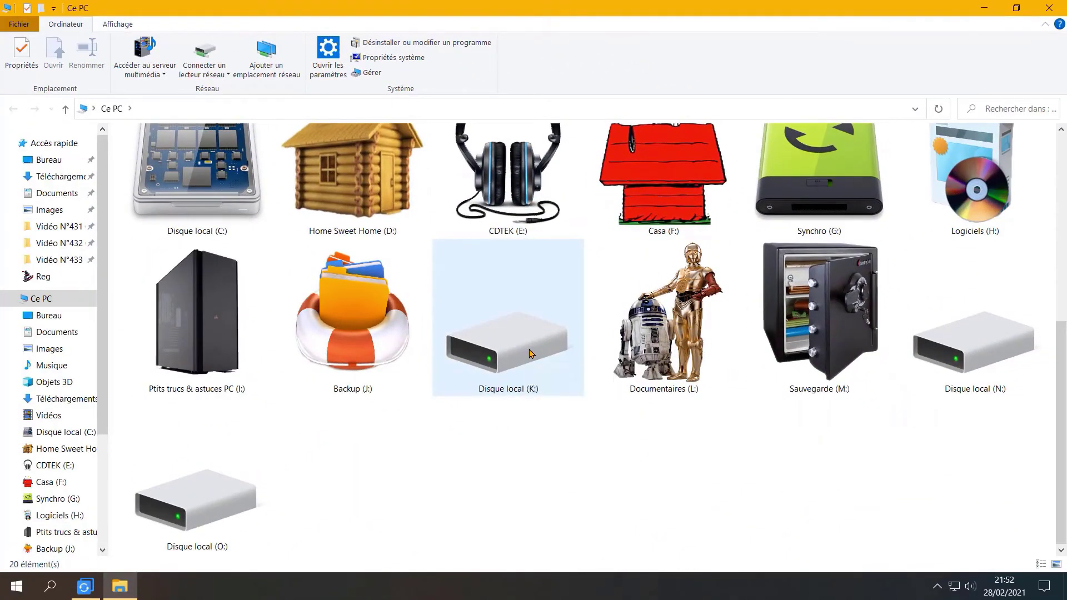
Step: Open the mounted Disque local (K:) drive in File Explorer, display large icons and show its hidden items
double_click(530, 353)
click(148, 22)
click(247, 45)
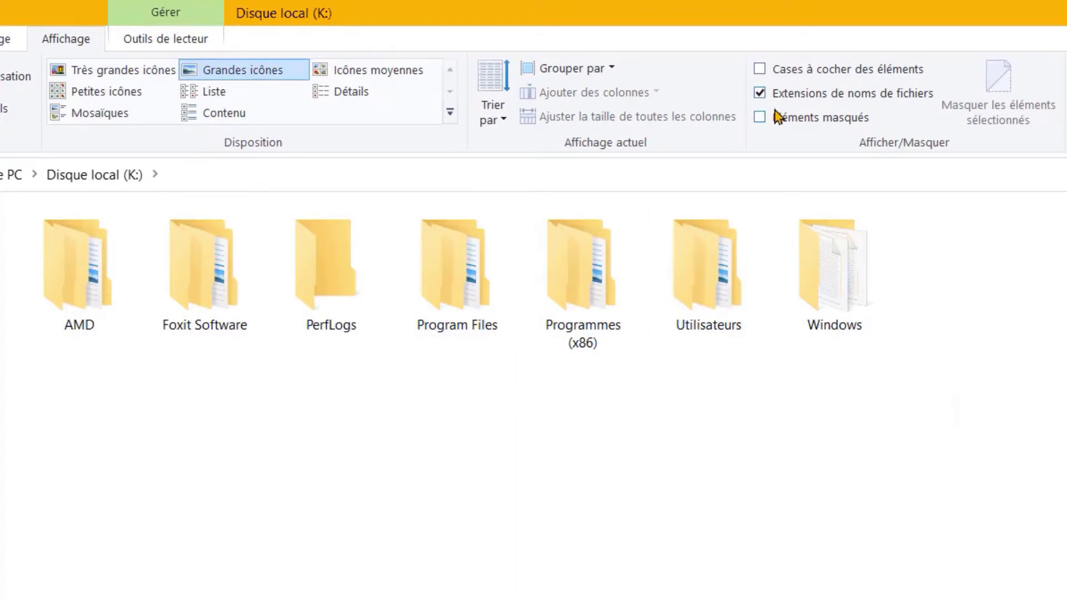
click(780, 113)
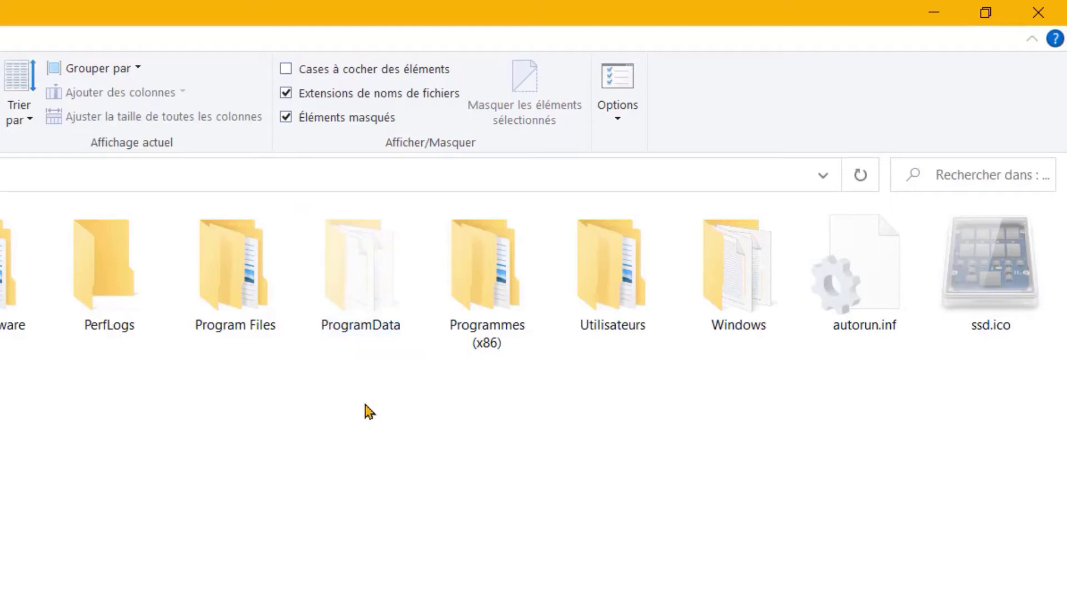
Step: Browse the Utilisateurs folder on K: down to the user's profile folder, return to Ce PC and close File Explorer
click(605, 296)
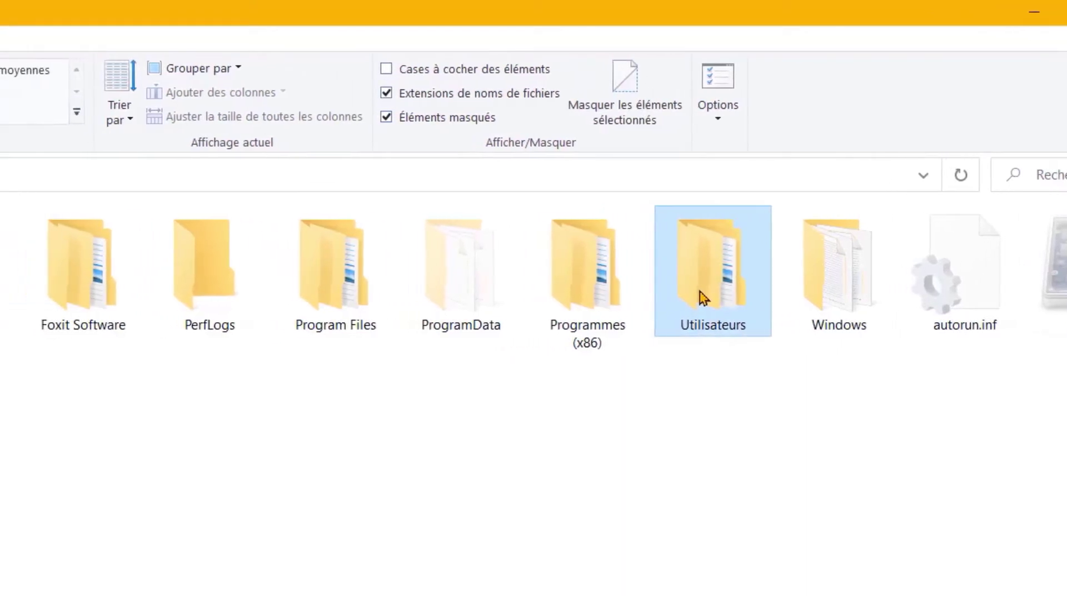
double_click(699, 298)
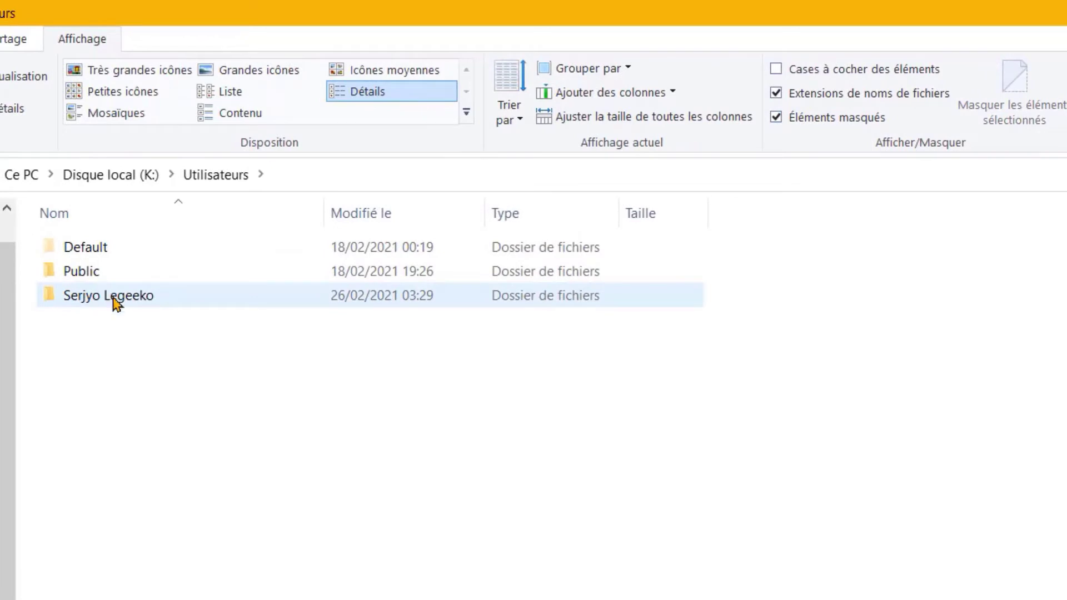
click(117, 304)
double_click(117, 305)
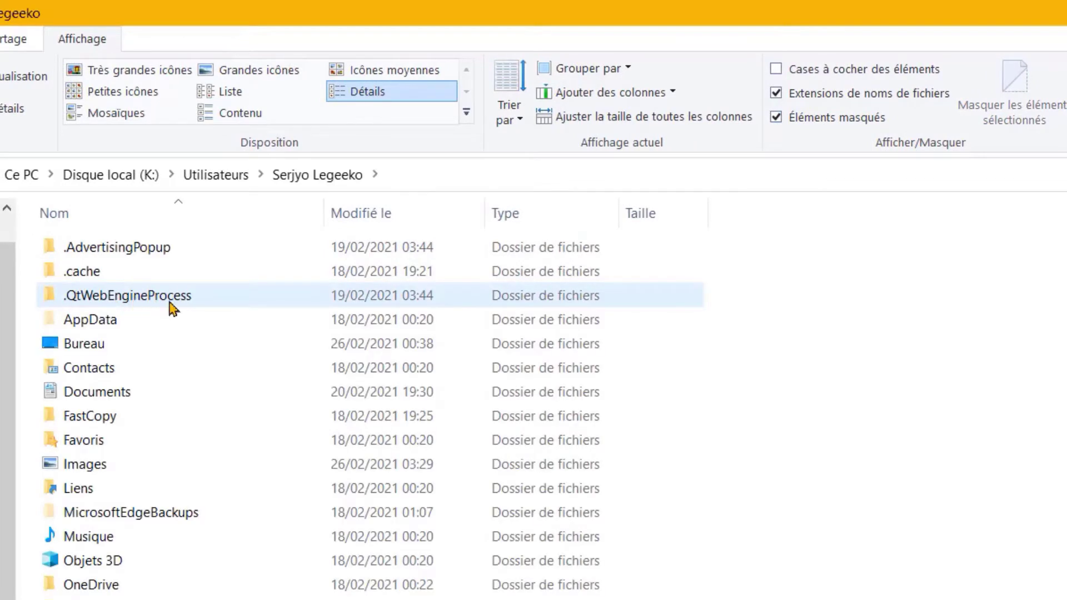
click(110, 174)
click(86, 127)
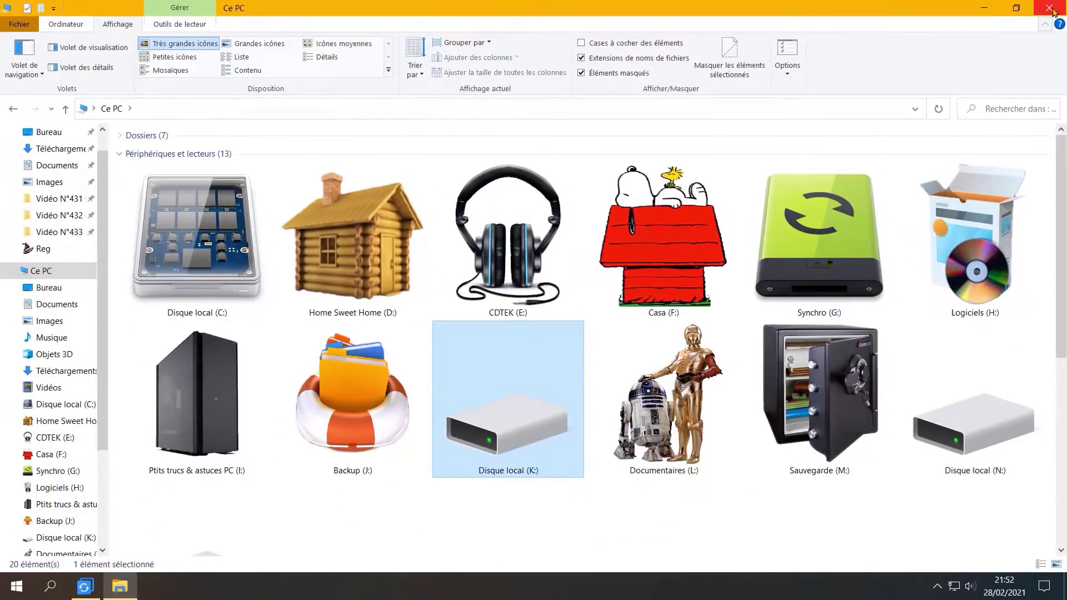
click(1049, 9)
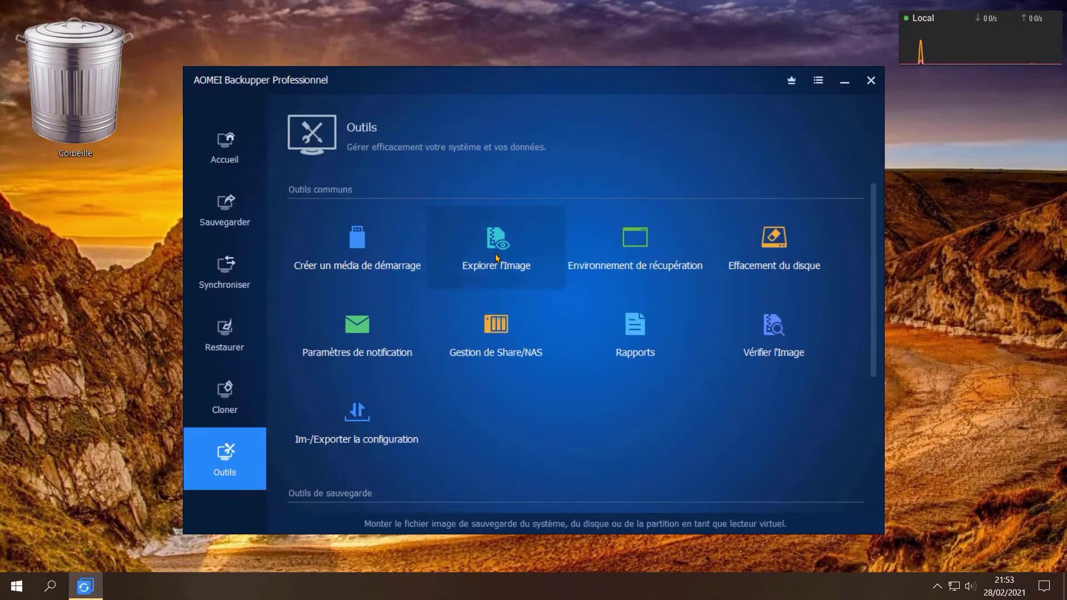
Step: Mark the virtual partitions K, N and O for detaching in the Explorer l'Image tool
click(497, 258)
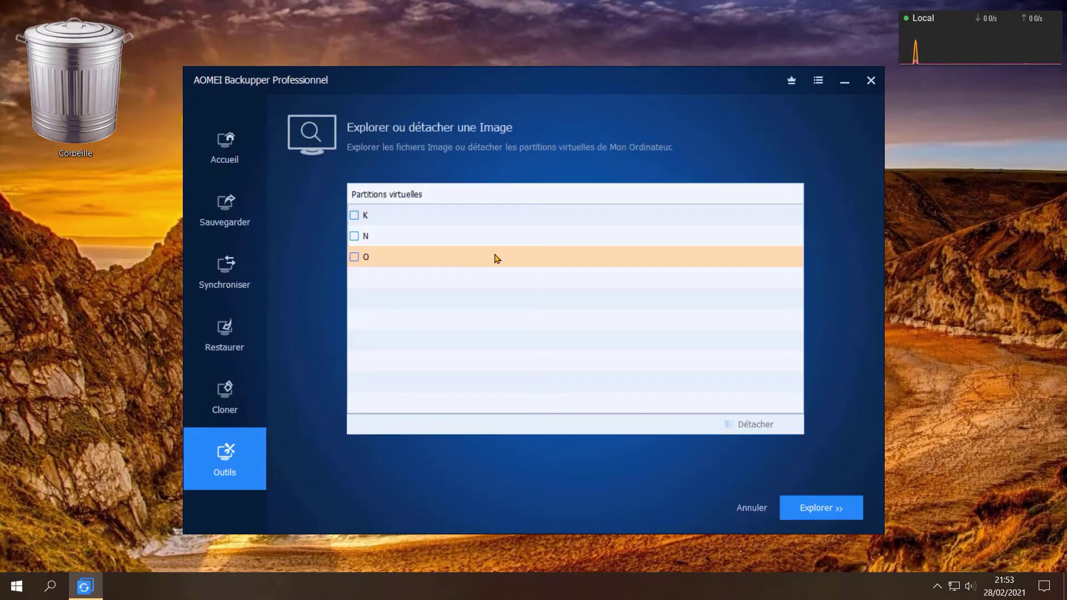
click(355, 215)
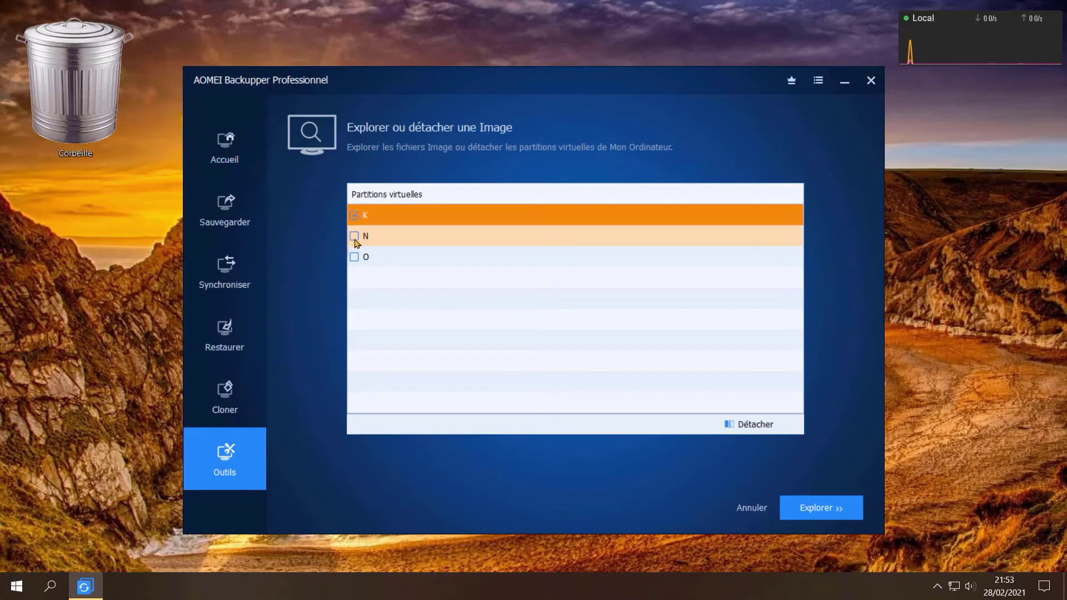
click(356, 238)
click(357, 260)
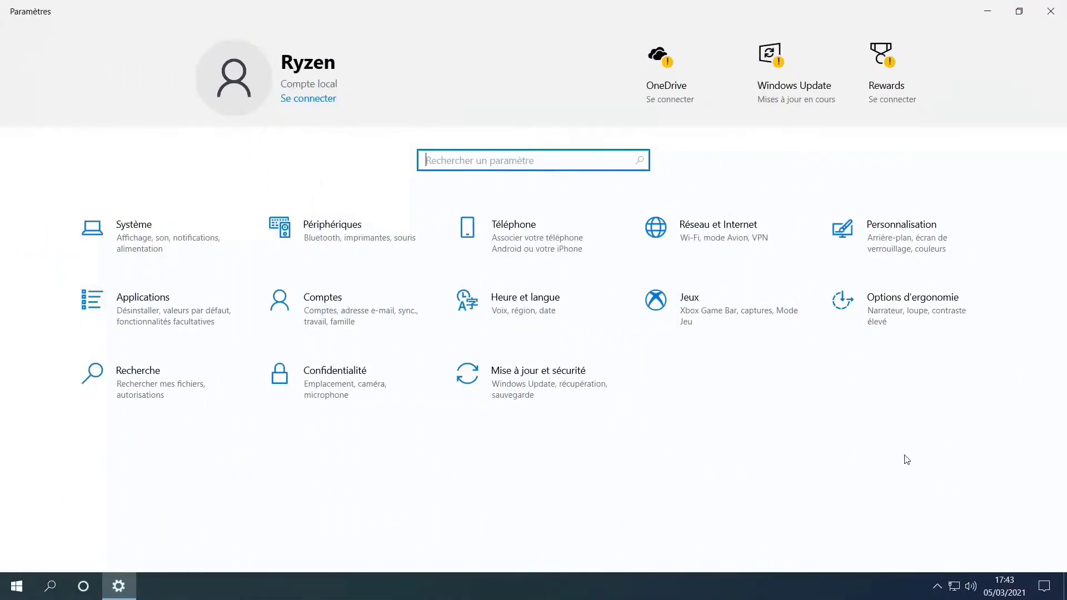
Step: Check for Windows updates in the Mise à jour et sécurité settings
click(569, 378)
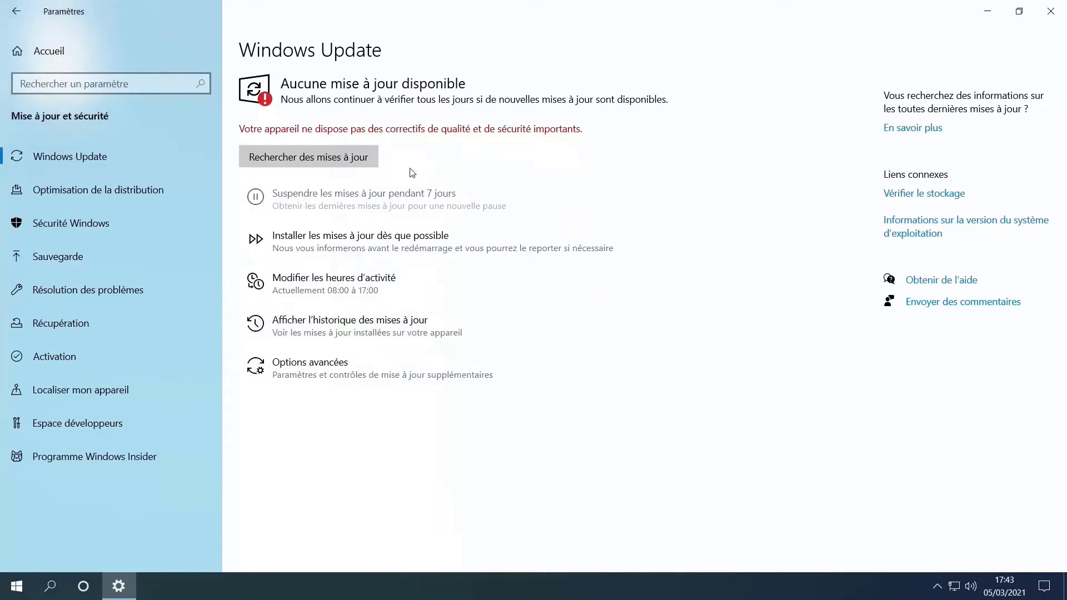
click(354, 161)
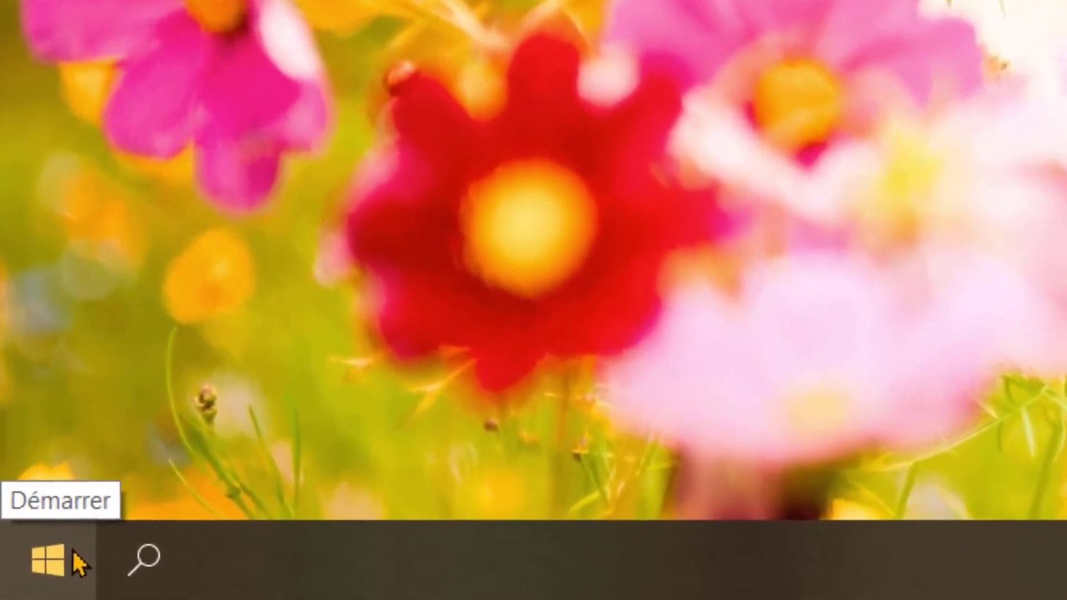
Step: Open the Windows 7 backup and restore tool from the Sauvegarde page of the Windows settings
click(65, 557)
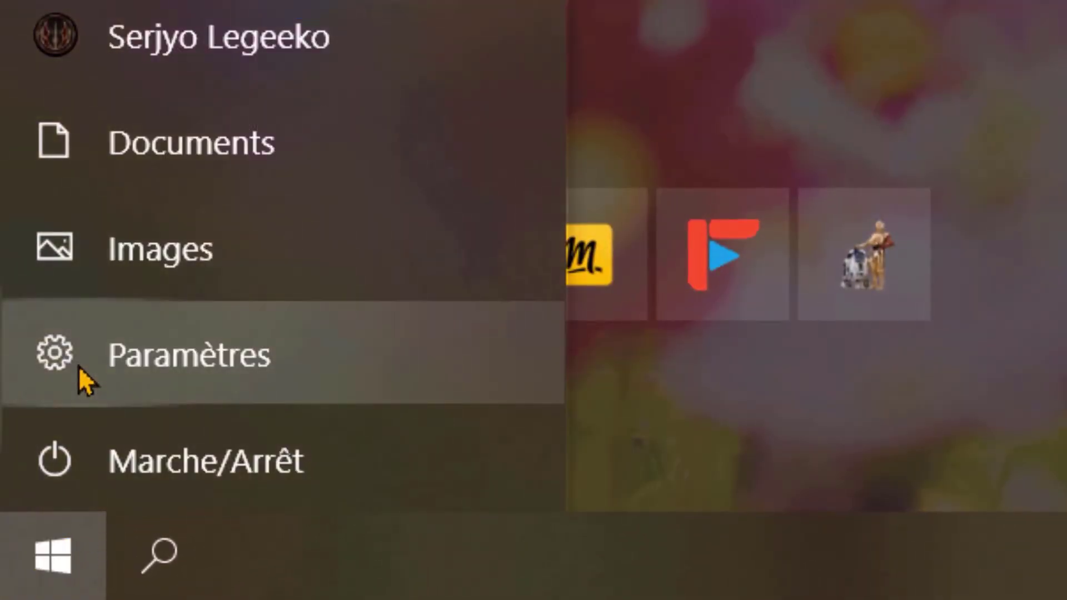
click(76, 373)
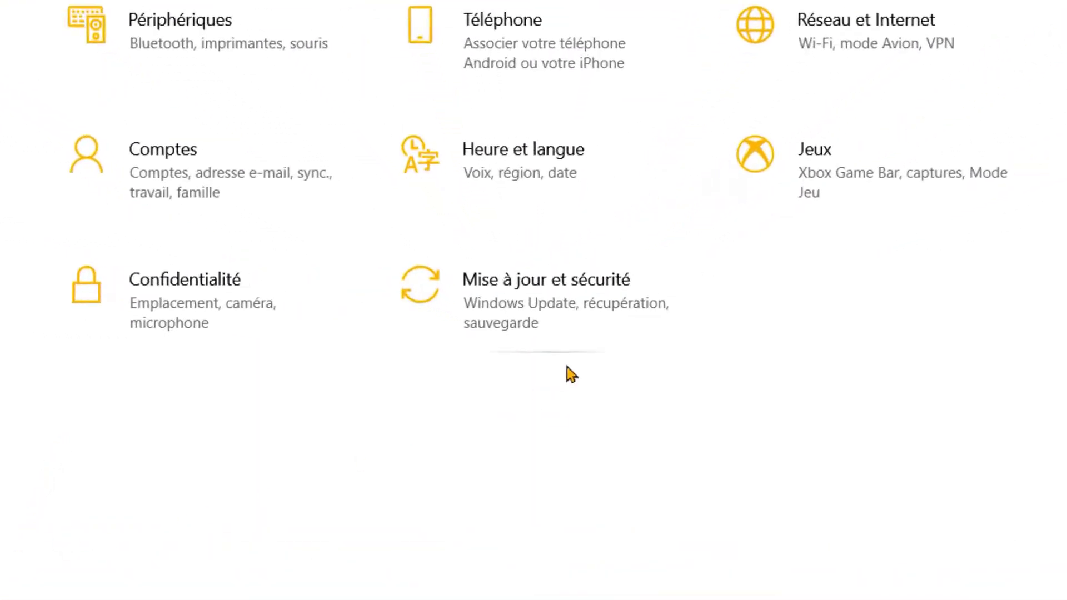
click(585, 286)
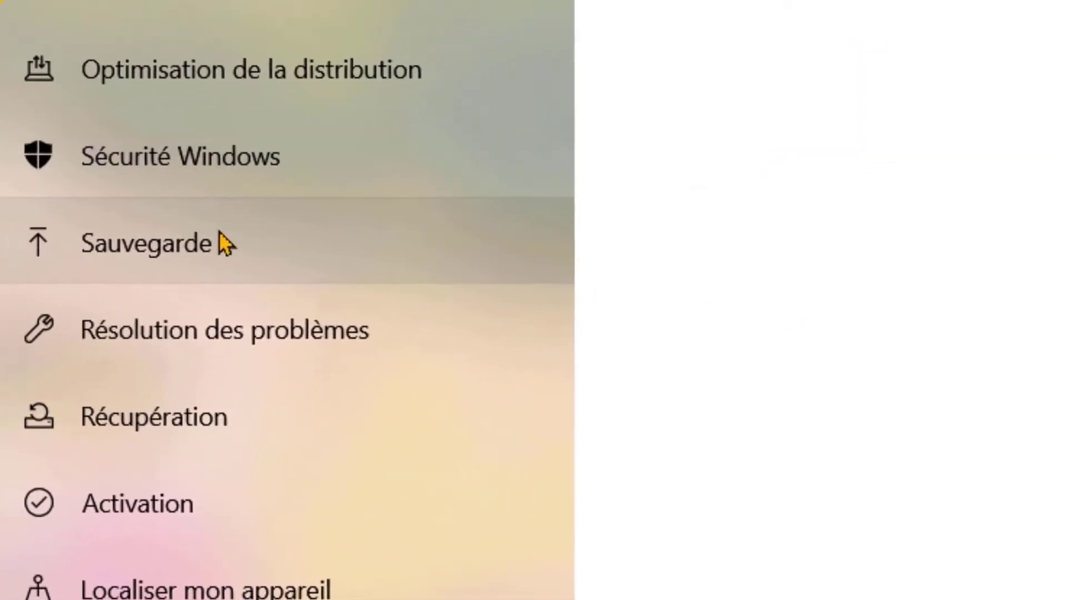
click(226, 243)
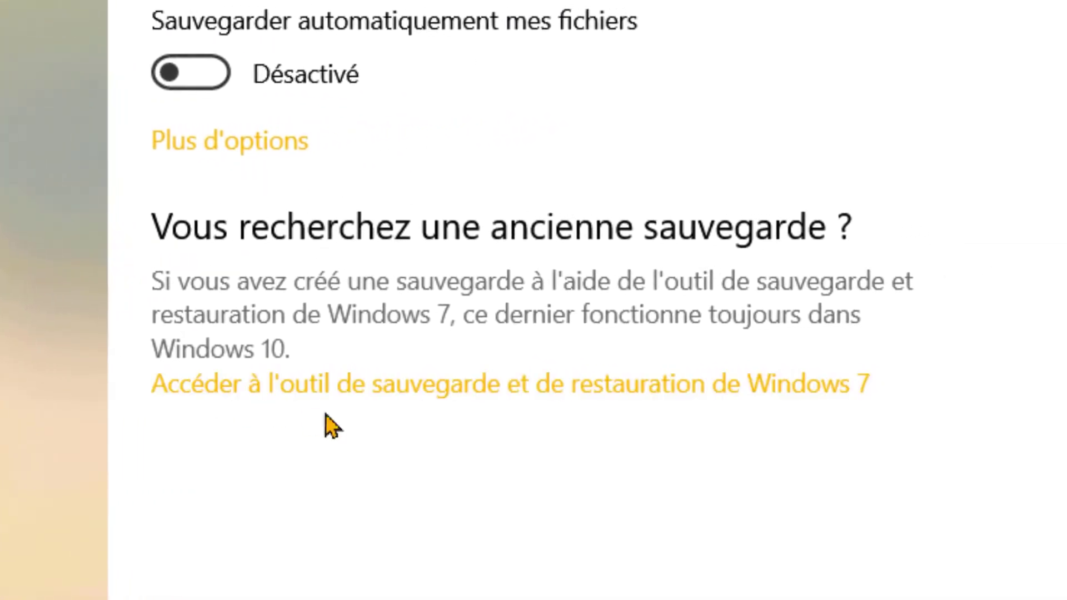
click(609, 389)
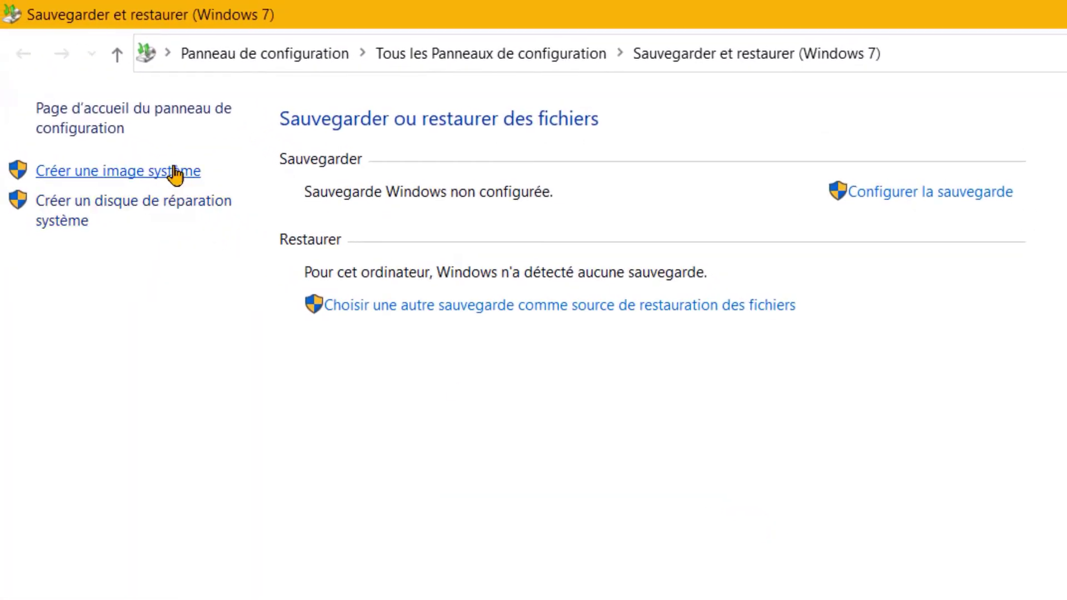
Step: Create a system image on the Backup (J:) hard disk with the default system drives included, and close the wizard once done
click(174, 175)
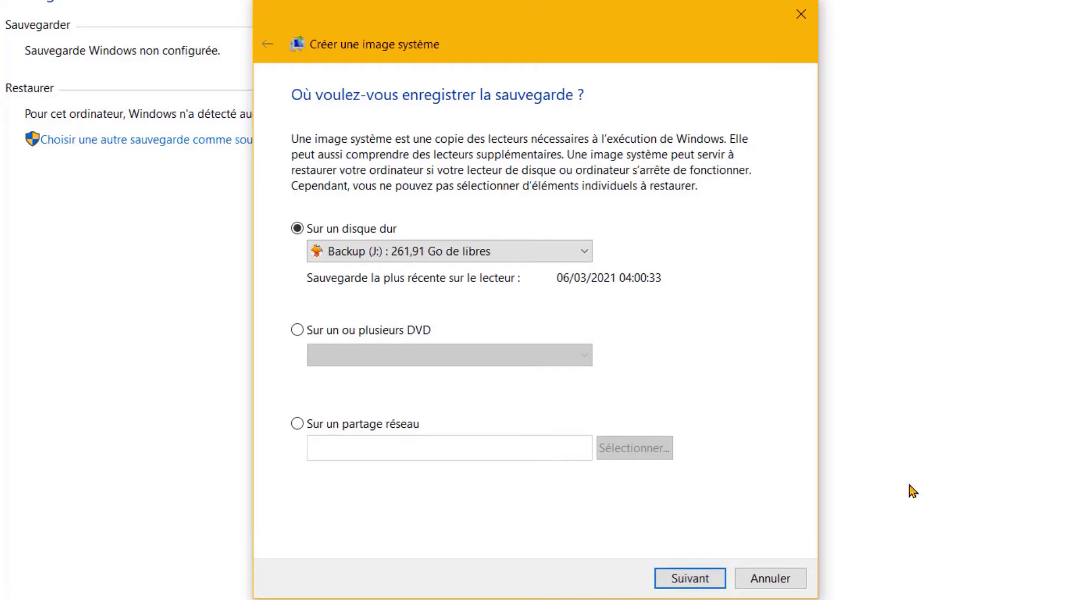
click(588, 251)
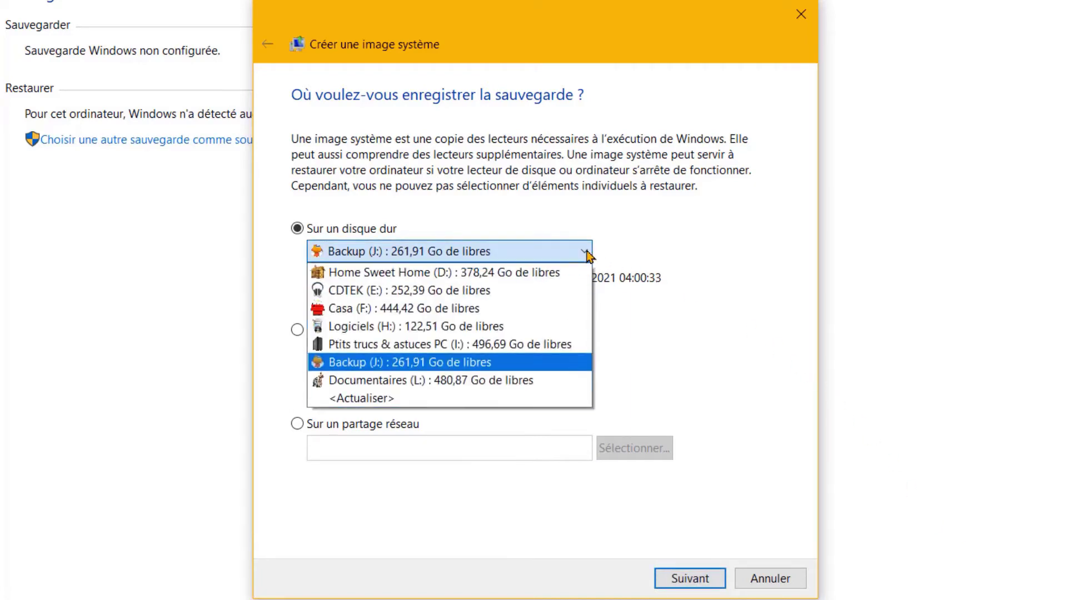
click(588, 254)
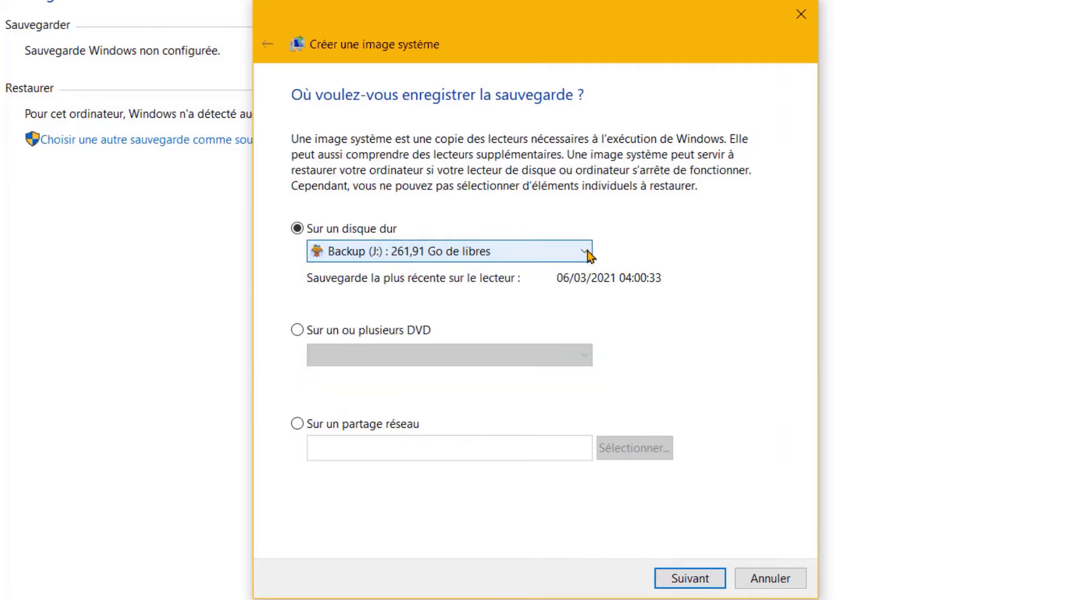
click(711, 579)
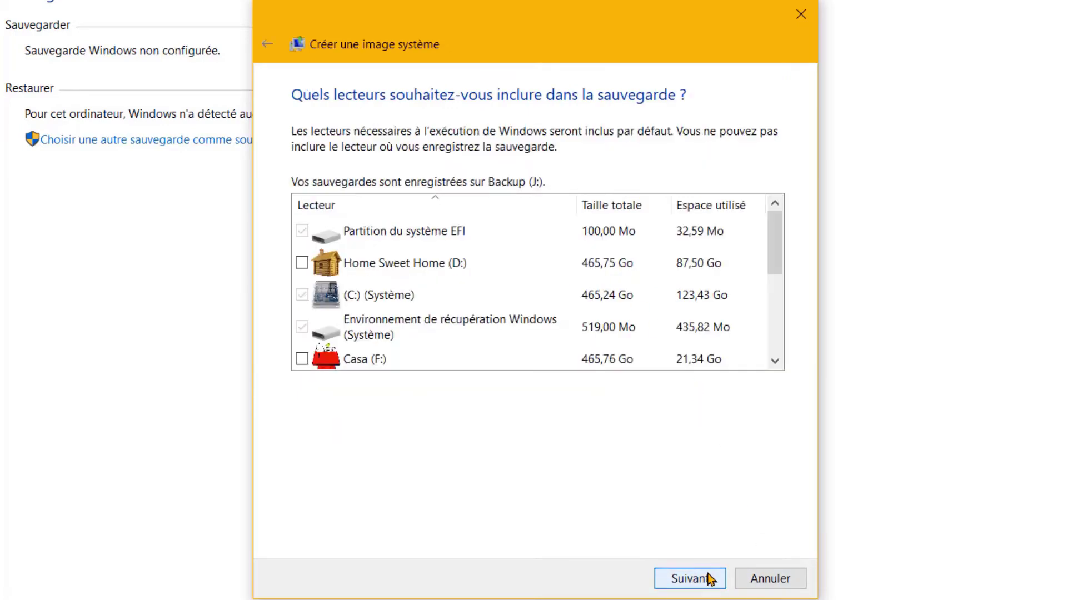
click(713, 579)
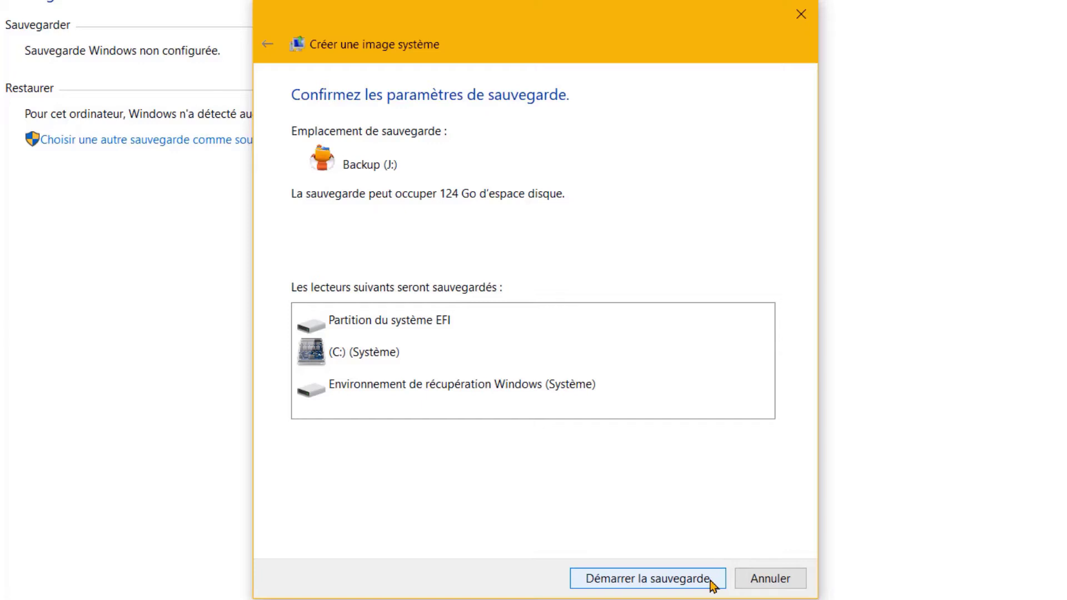
click(711, 580)
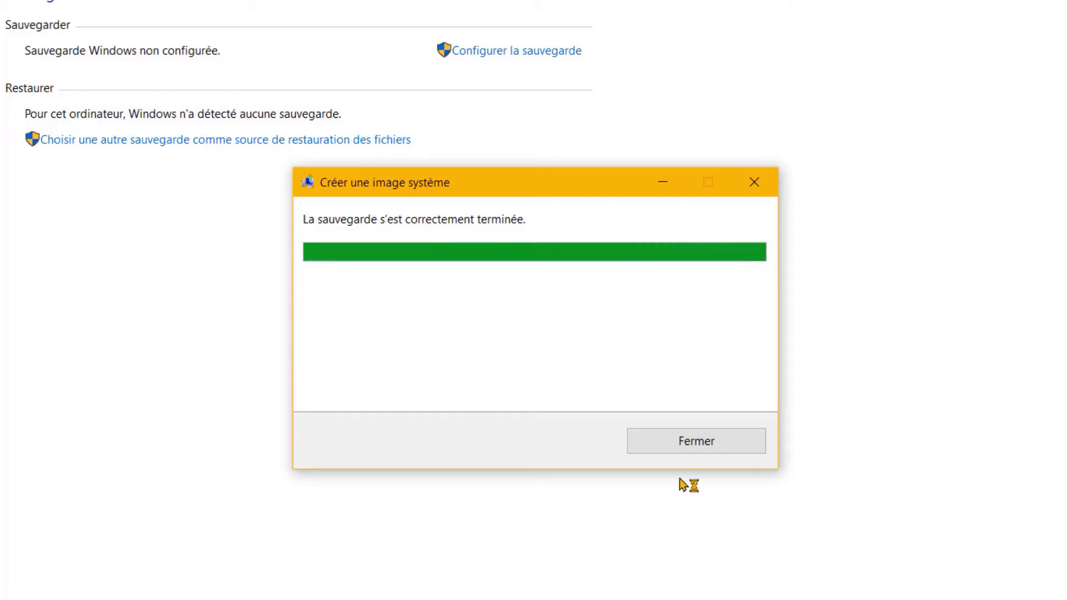
click(693, 445)
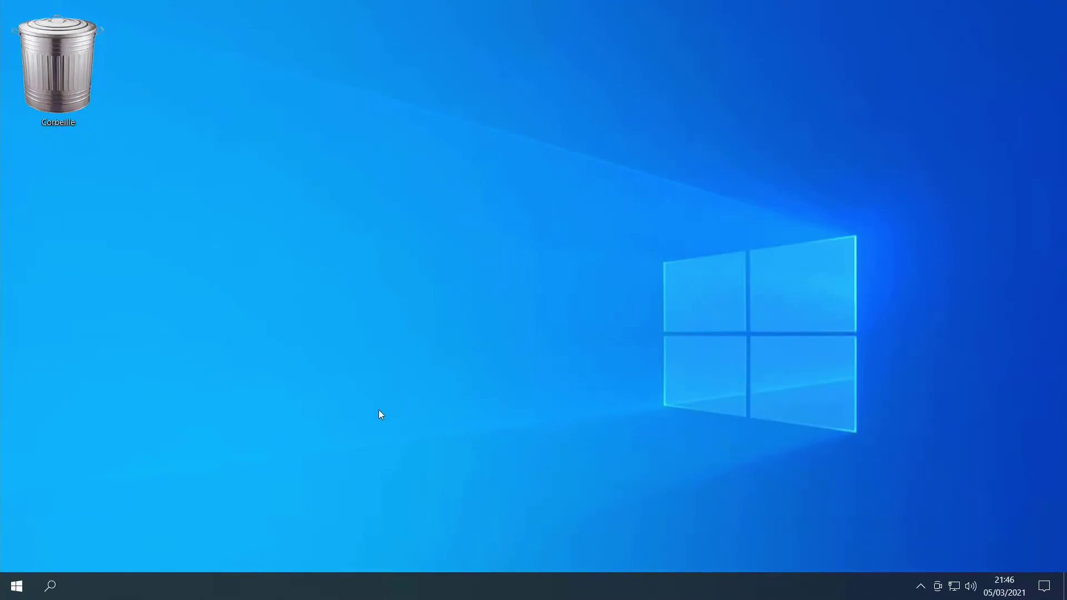
Step: Unpin all tiles of the Productivité group from the Start menu, including Office, Microsoft Edge, Photos and Courrier
click(21, 585)
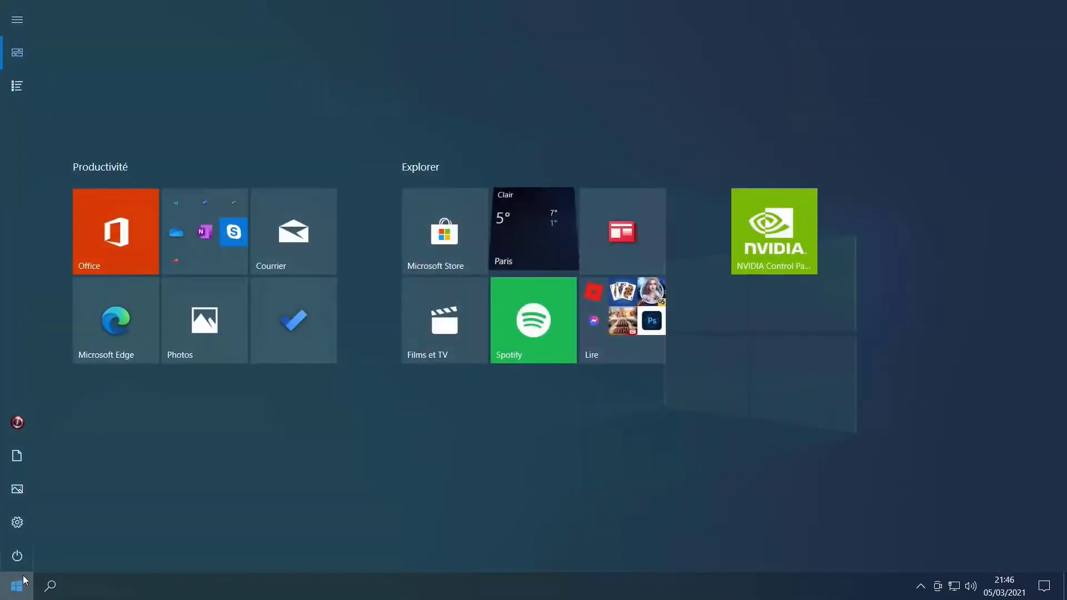
right_click(108, 215)
click(153, 235)
right_click(178, 232)
click(201, 247)
right_click(126, 297)
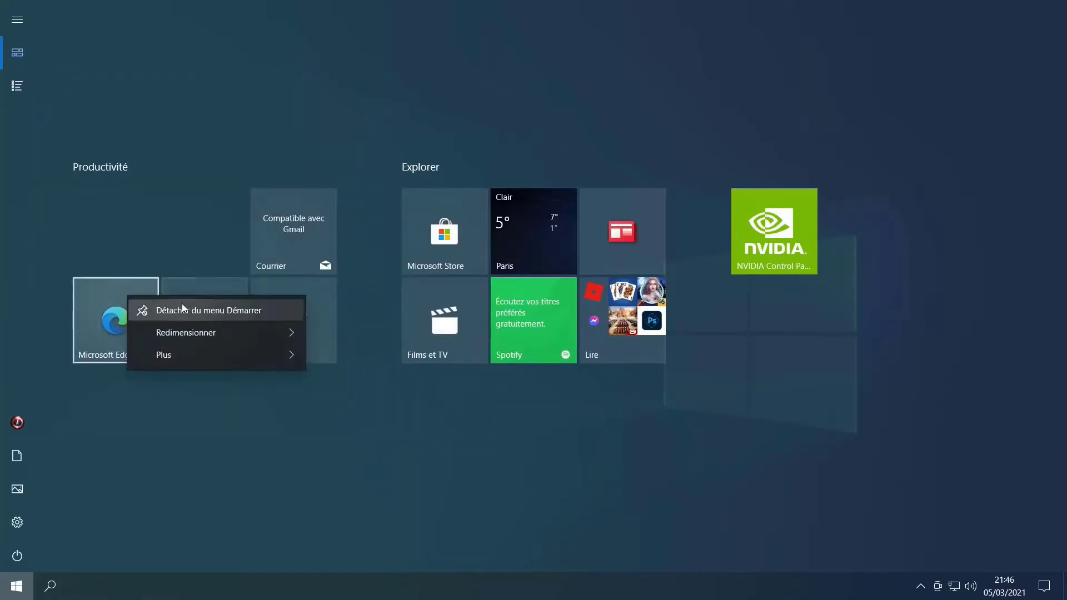
click(175, 309)
right_click(224, 317)
click(250, 331)
right_click(309, 240)
click(318, 253)
right_click(318, 252)
click(342, 267)
Step: Unpin all tiles of the Explorer group and the NVIDIA Control Panel tile from the Start menu
right_click(436, 210)
click(507, 218)
right_click(463, 288)
click(495, 307)
right_click(538, 222)
click(573, 232)
right_click(550, 293)
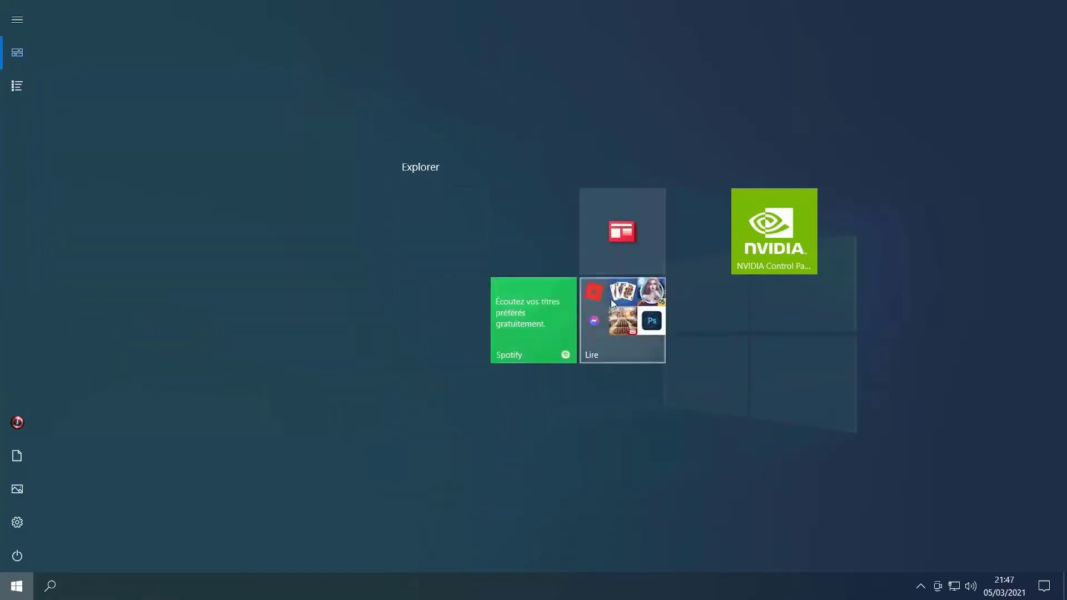
click(606, 306)
right_click(634, 295)
click(667, 304)
right_click(763, 261)
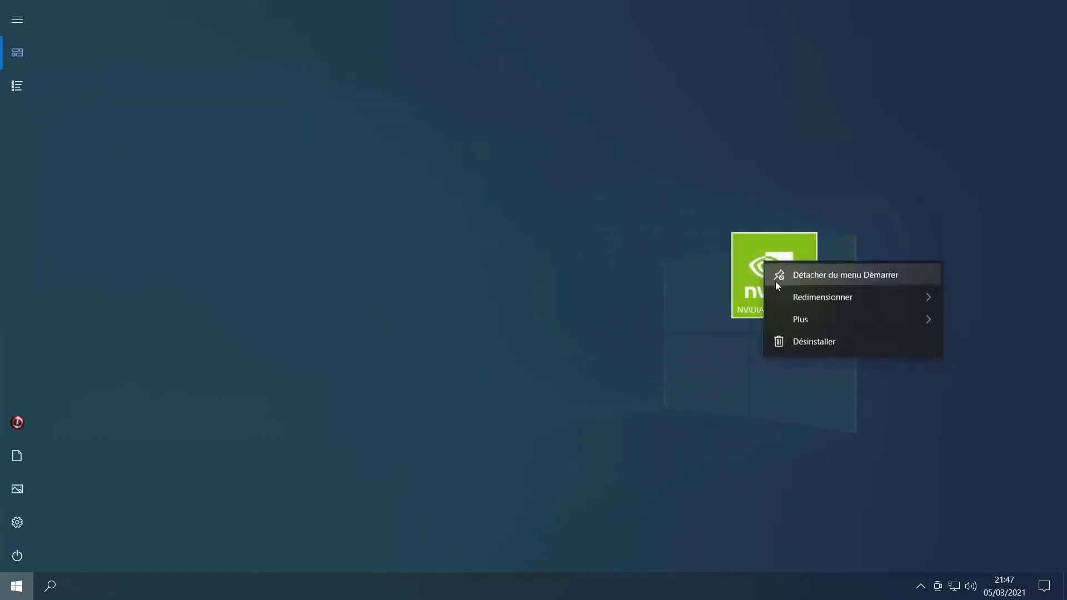
click(815, 281)
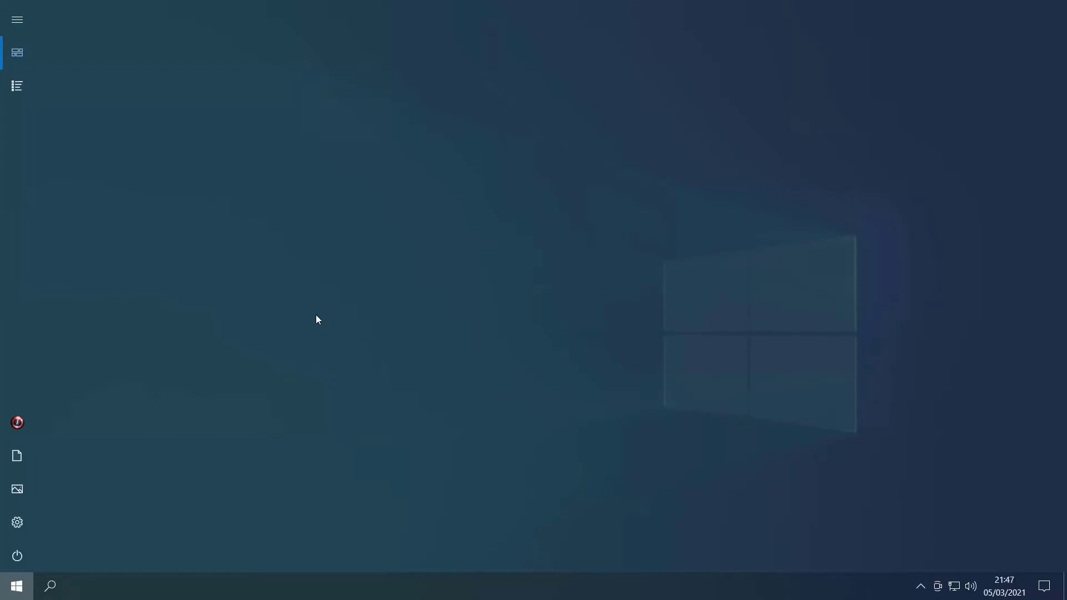
Step: Open Disque local (C:) in File Explorer and show file name extensions and hidden items
click(27, 453)
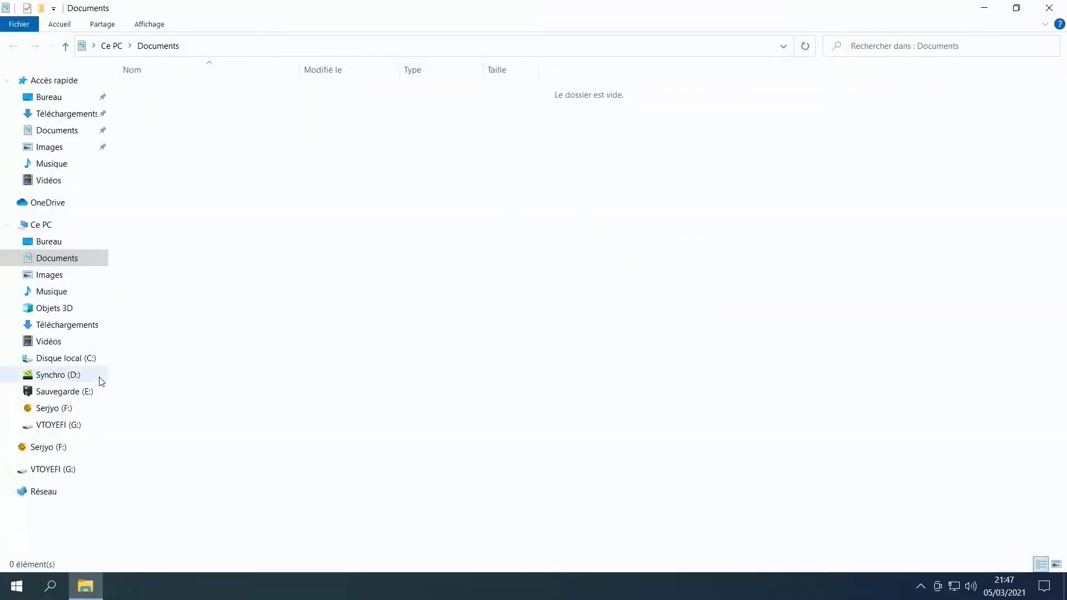
click(82, 359)
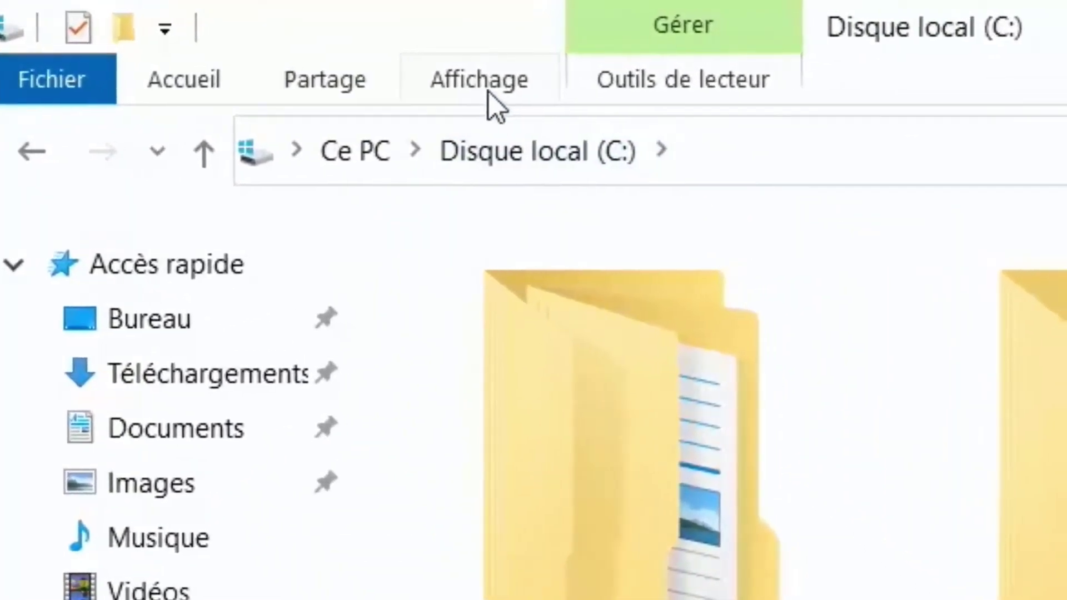
click(433, 75)
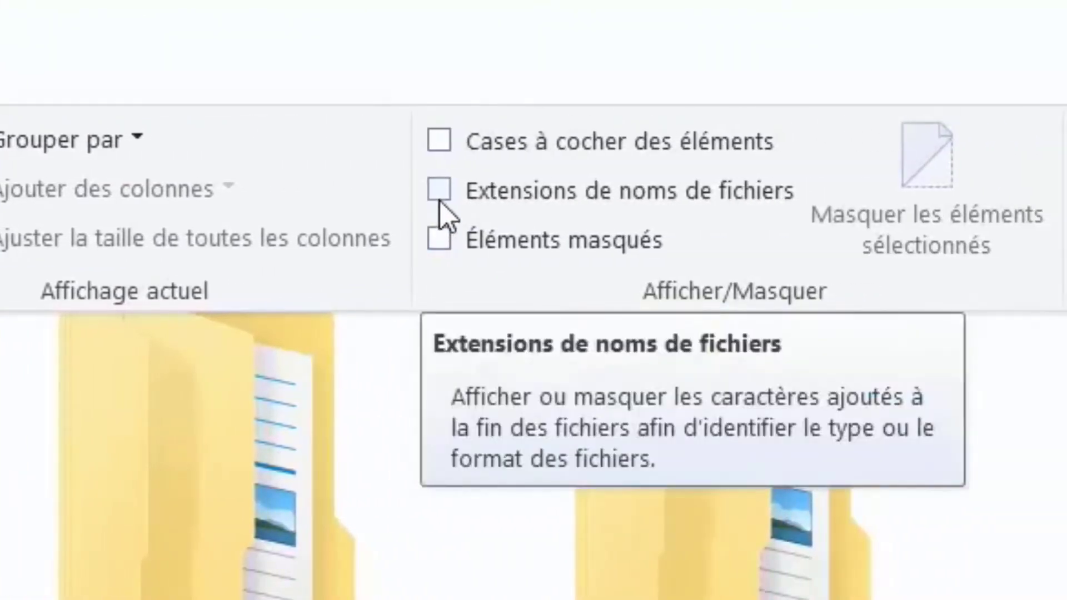
click(440, 200)
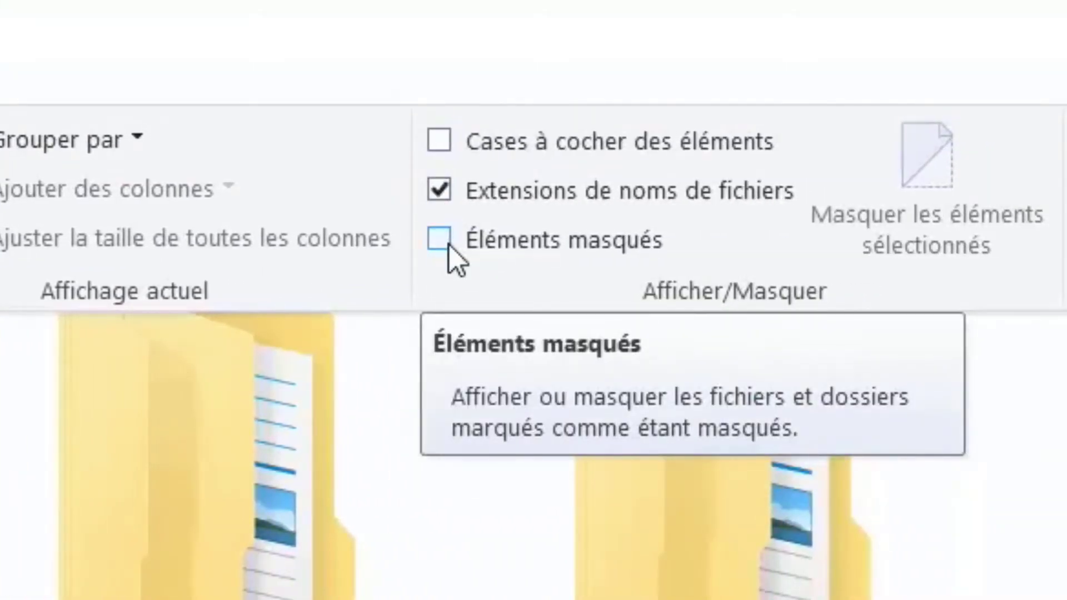
click(449, 245)
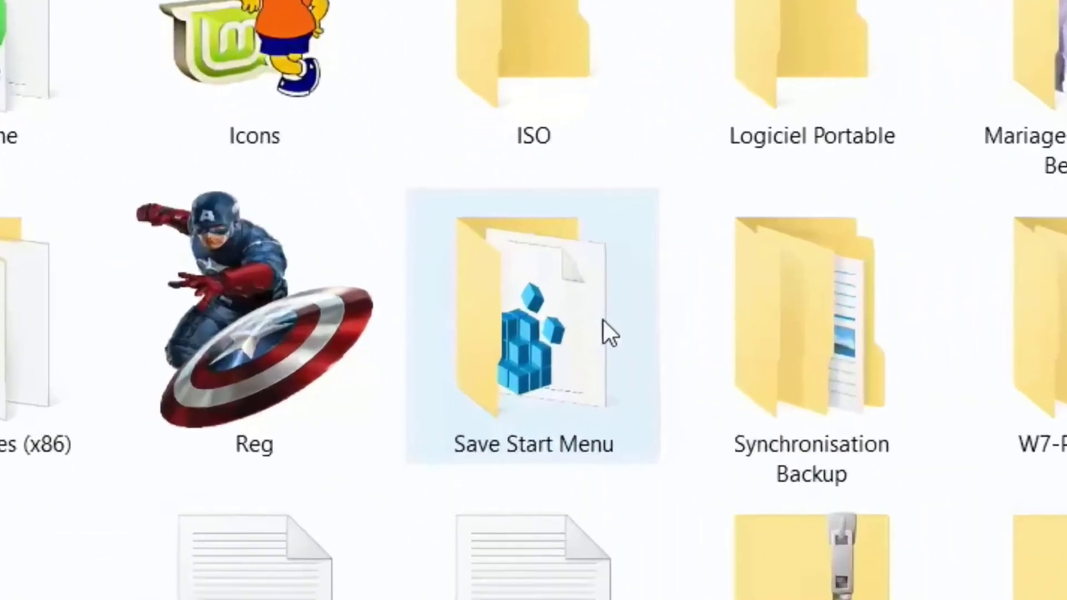
Step: Open AppData\Roaming\Microsoft\Windows\Menu Démarrer\Programmes inside the Save Start Menu folder on E: and display its contents as large icons
double_click(509, 336)
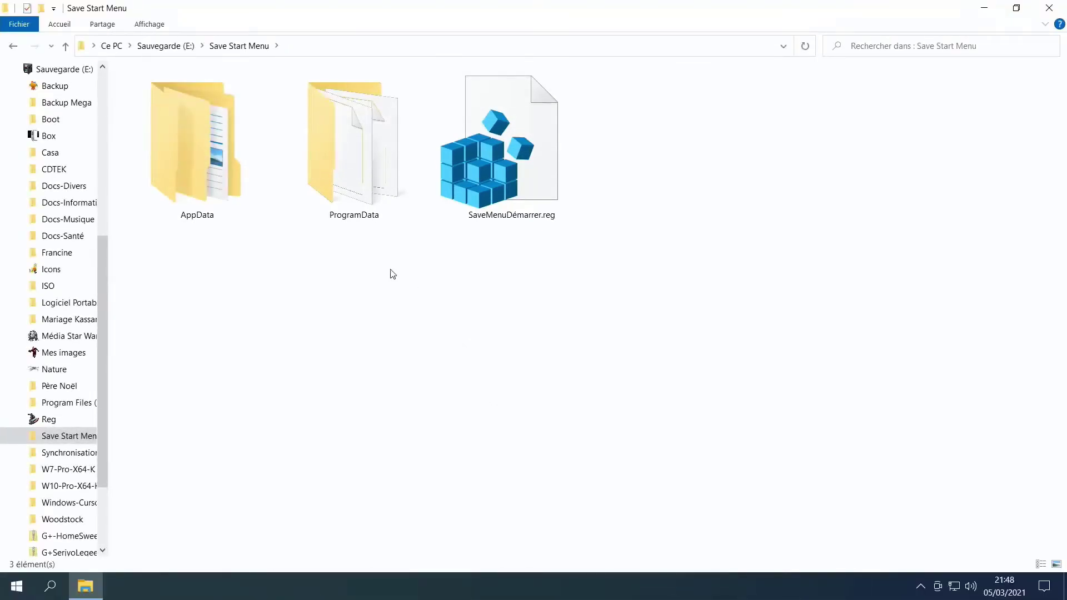
double_click(222, 151)
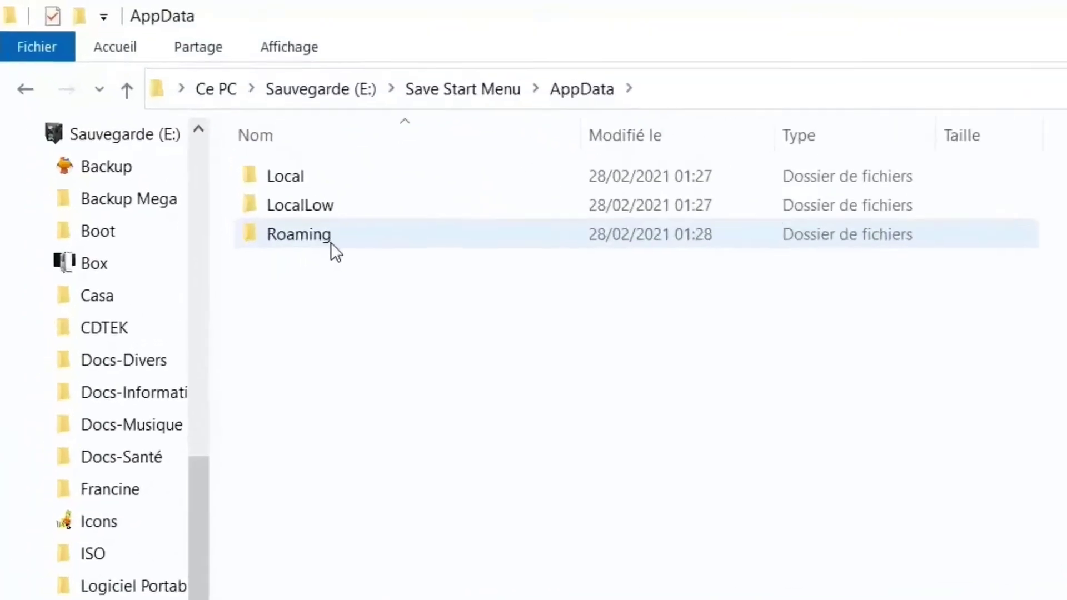
click(171, 125)
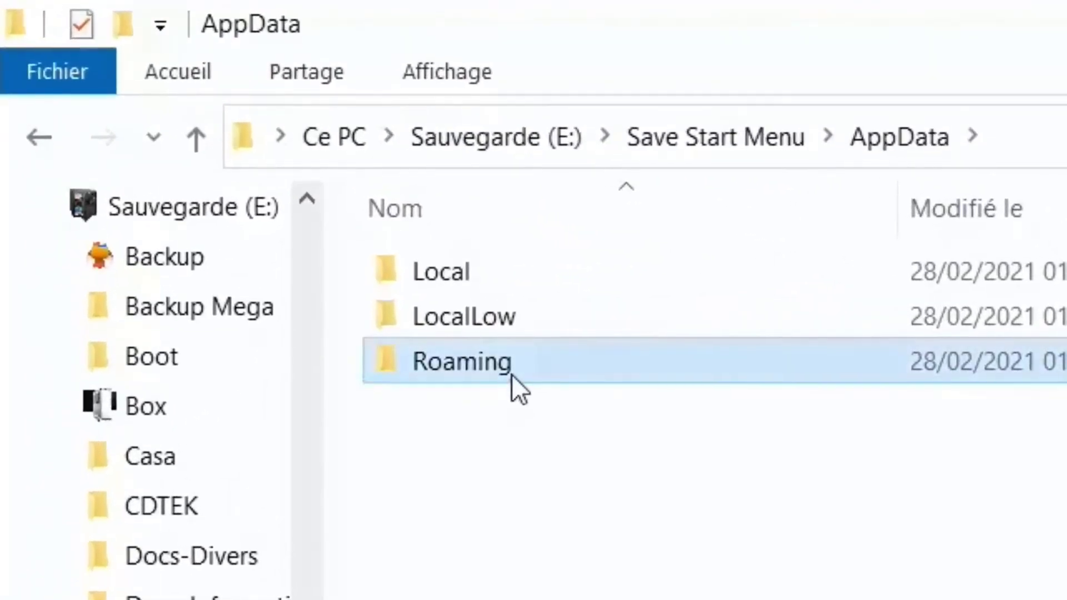
double_click(511, 374)
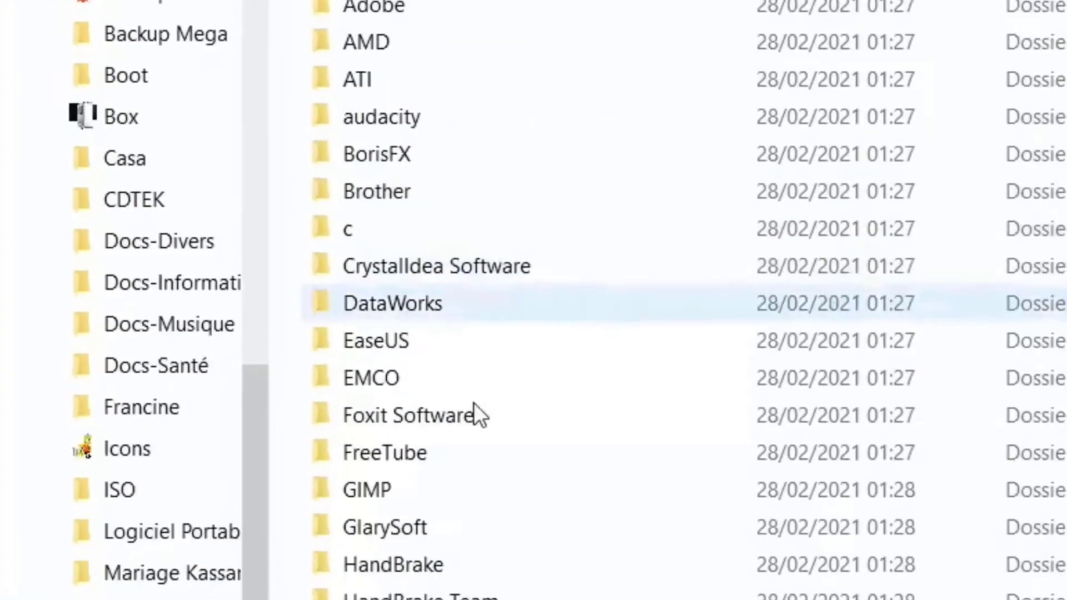
scroll(453, 272, down, 5)
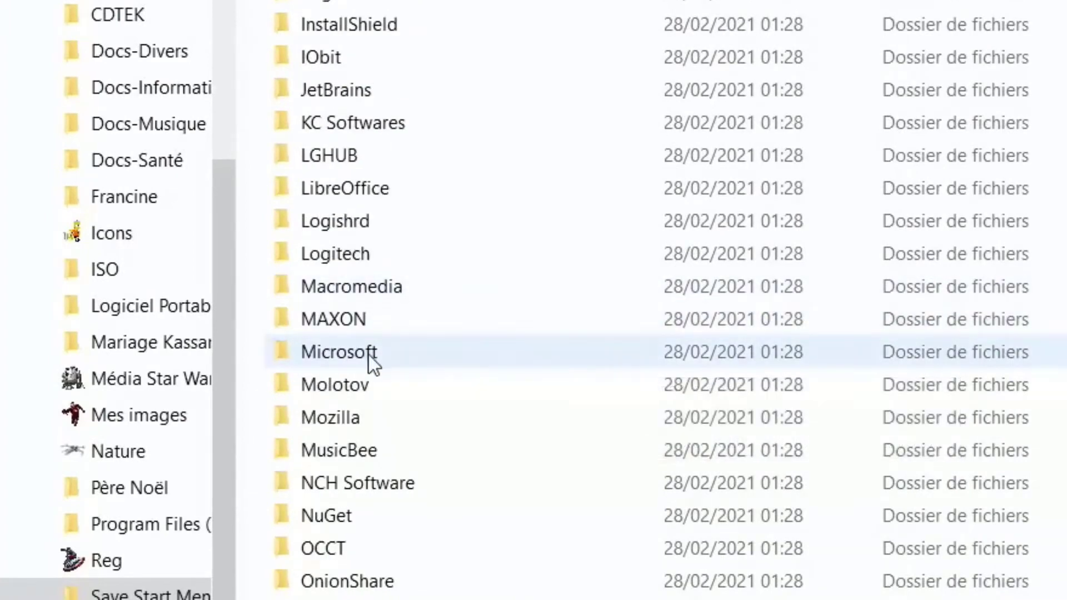
double_click(372, 356)
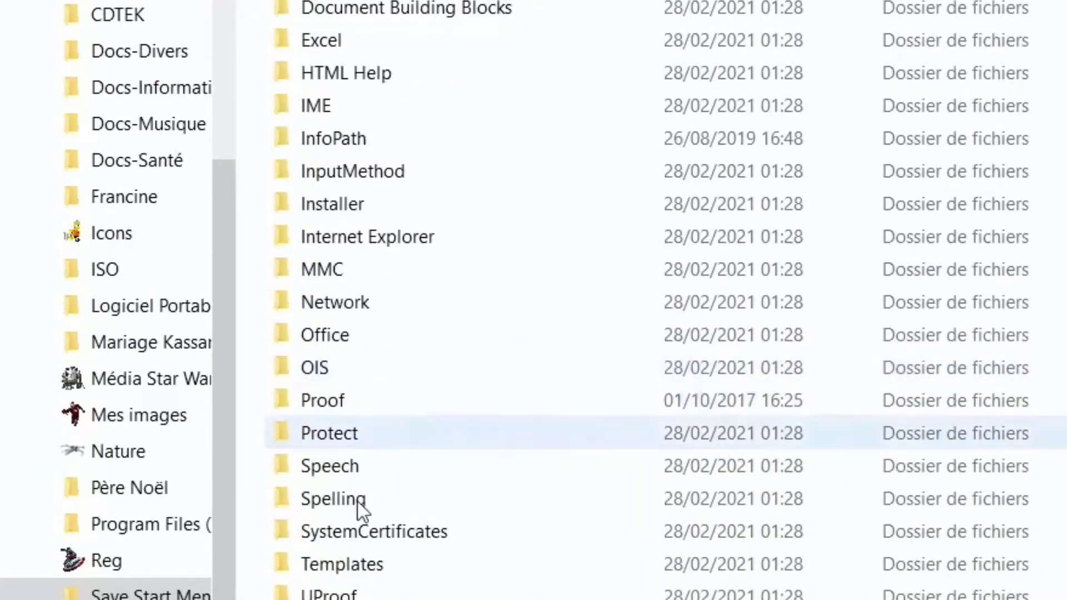
click(353, 406)
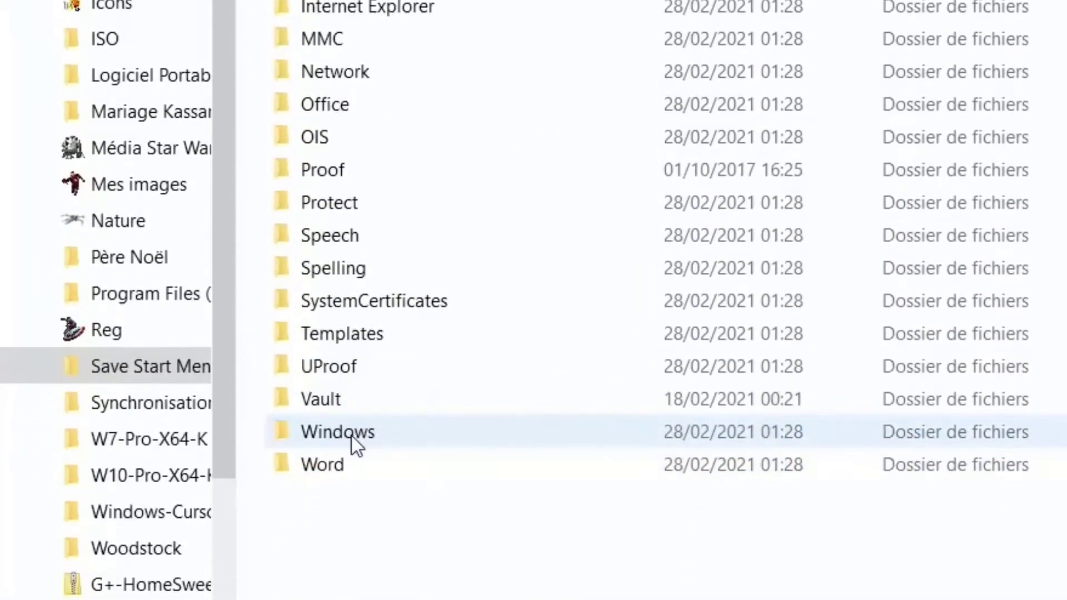
double_click(355, 405)
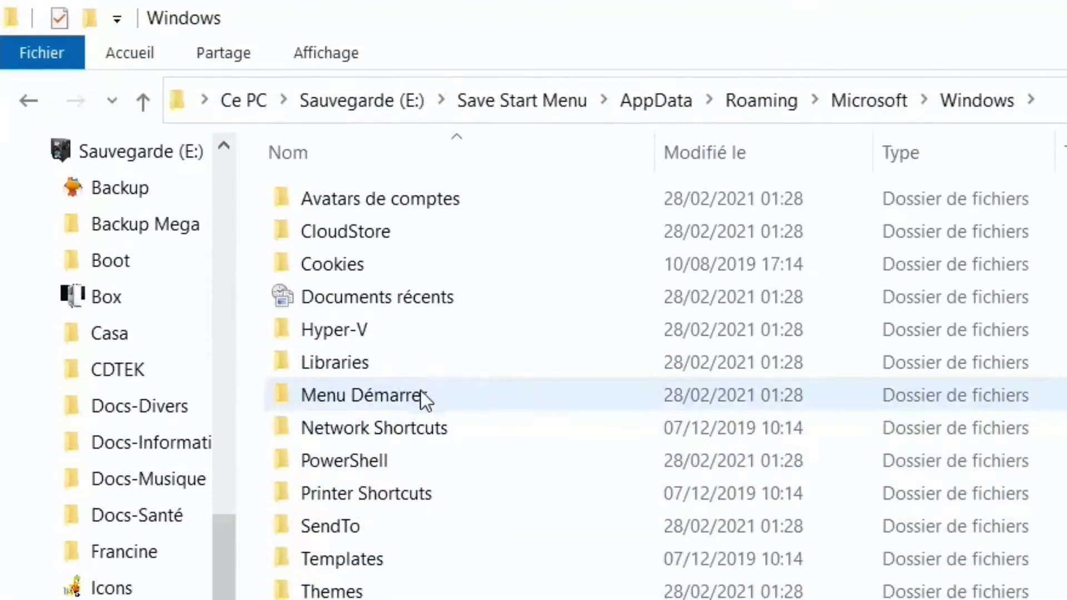
double_click(420, 399)
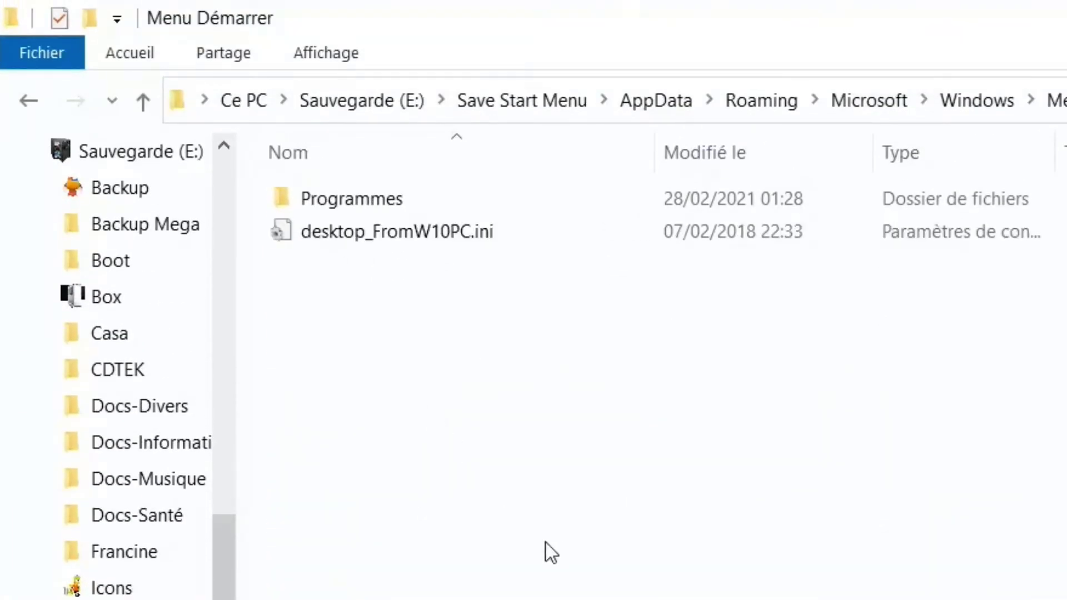
double_click(389, 207)
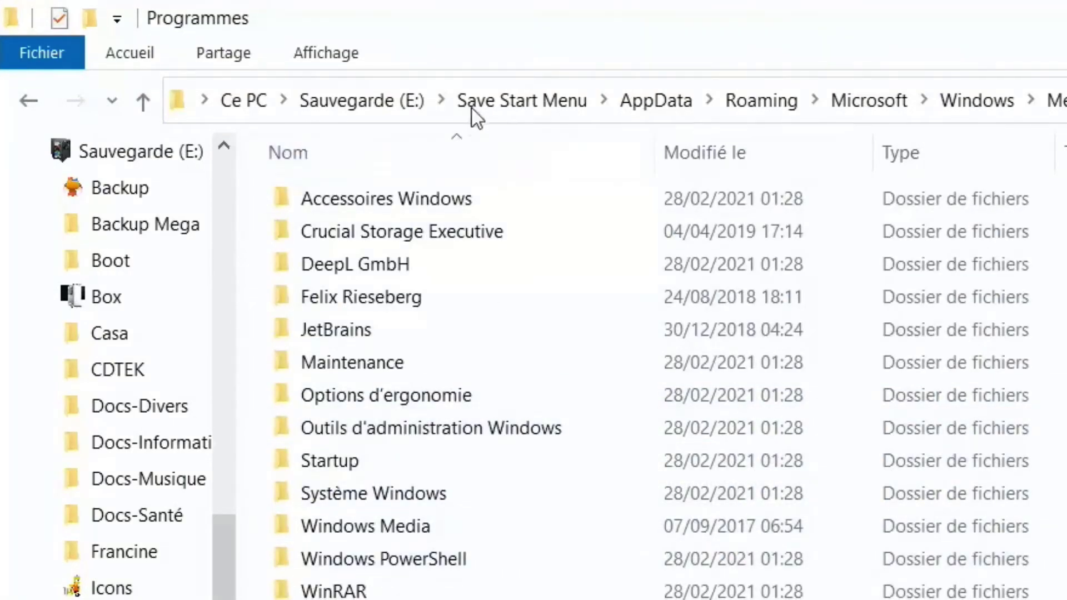
click(324, 54)
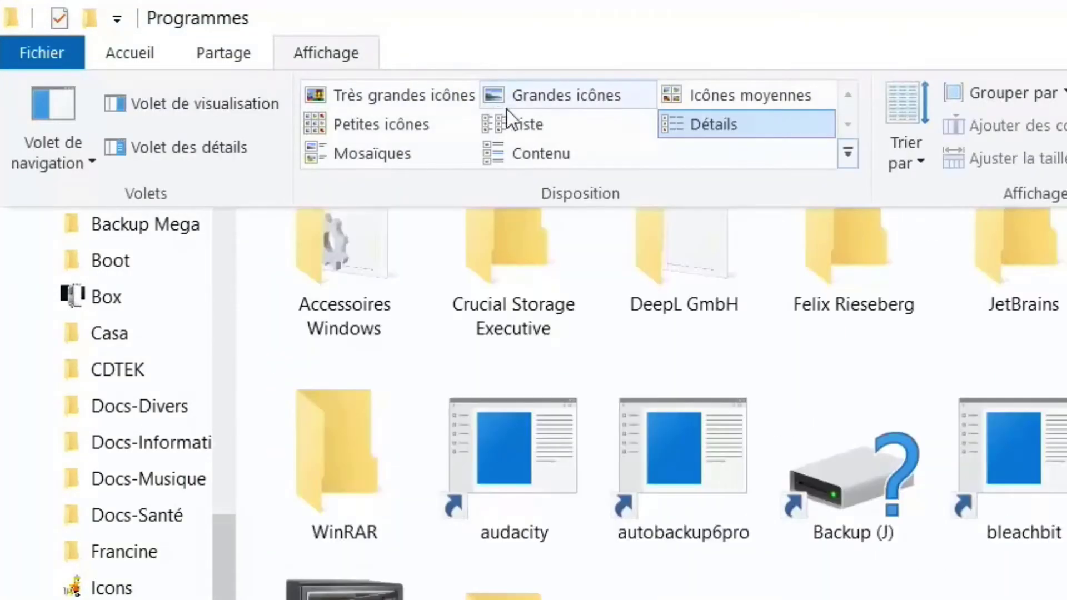
click(540, 95)
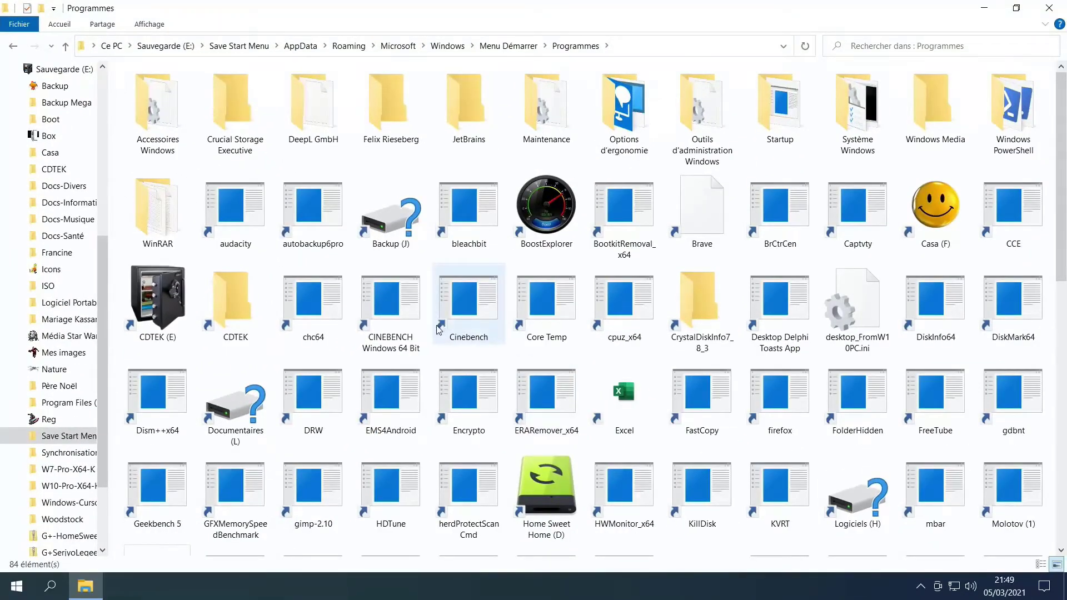
Step: Open the properties of the CINEBENCH Windows 64 Bit shortcut and change its target's drive letter to D
mouse_move(392, 311)
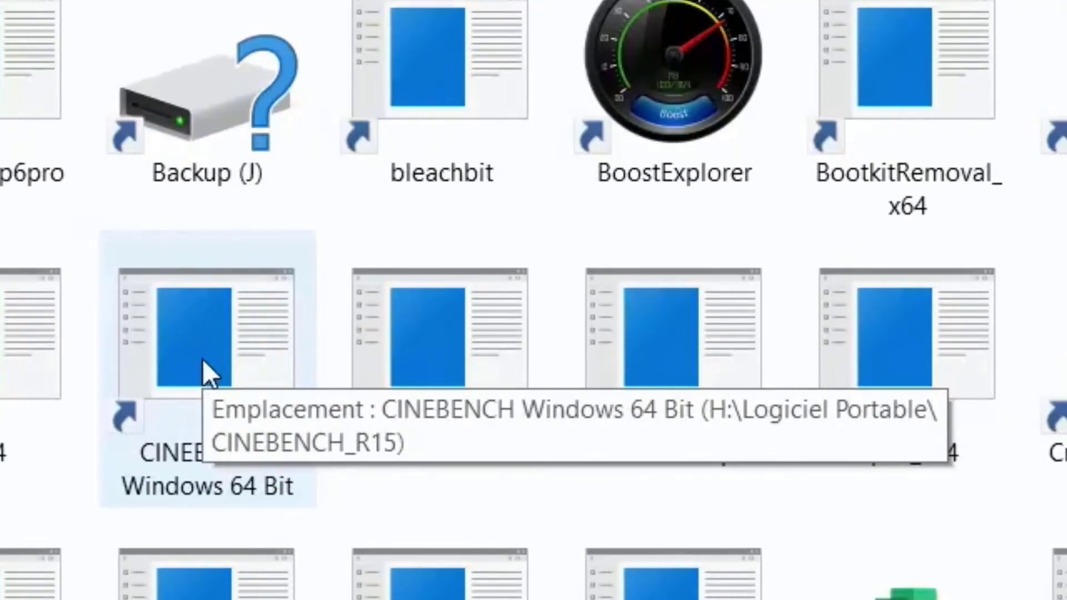
click(202, 361)
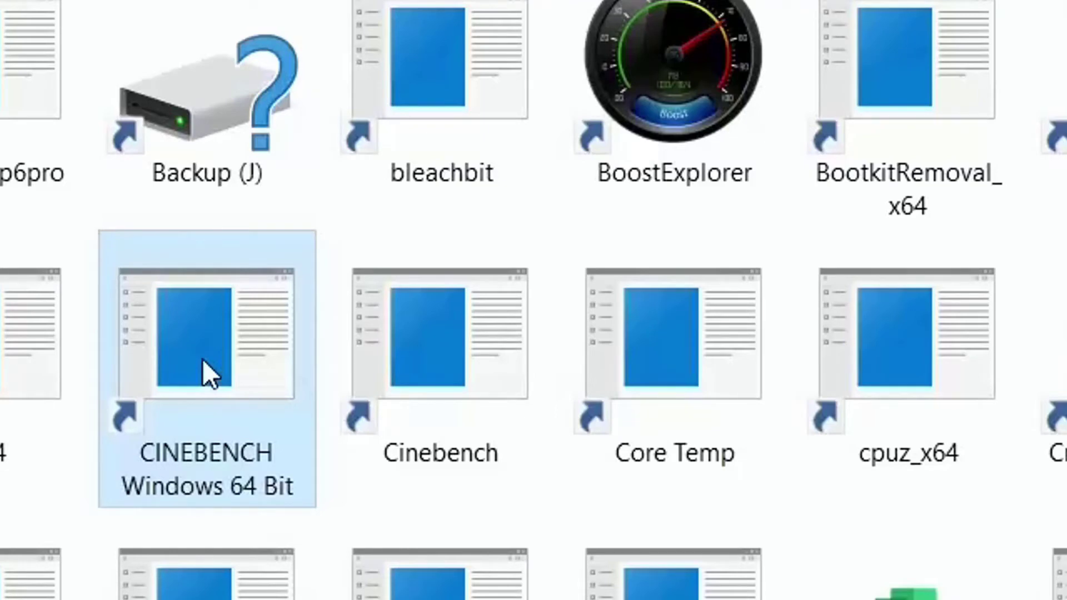
right_click(203, 360)
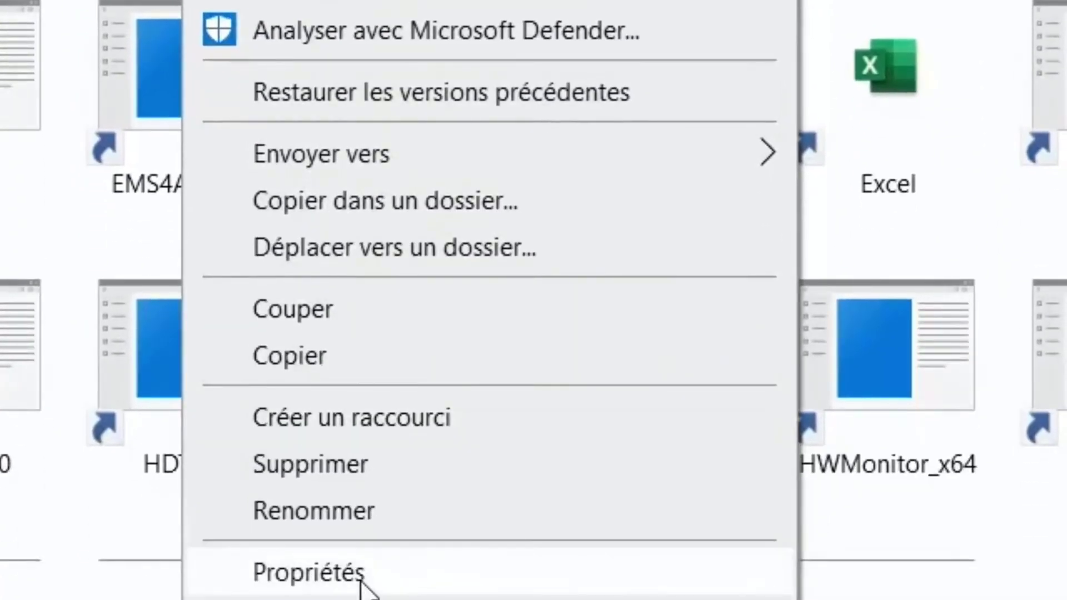
click(379, 578)
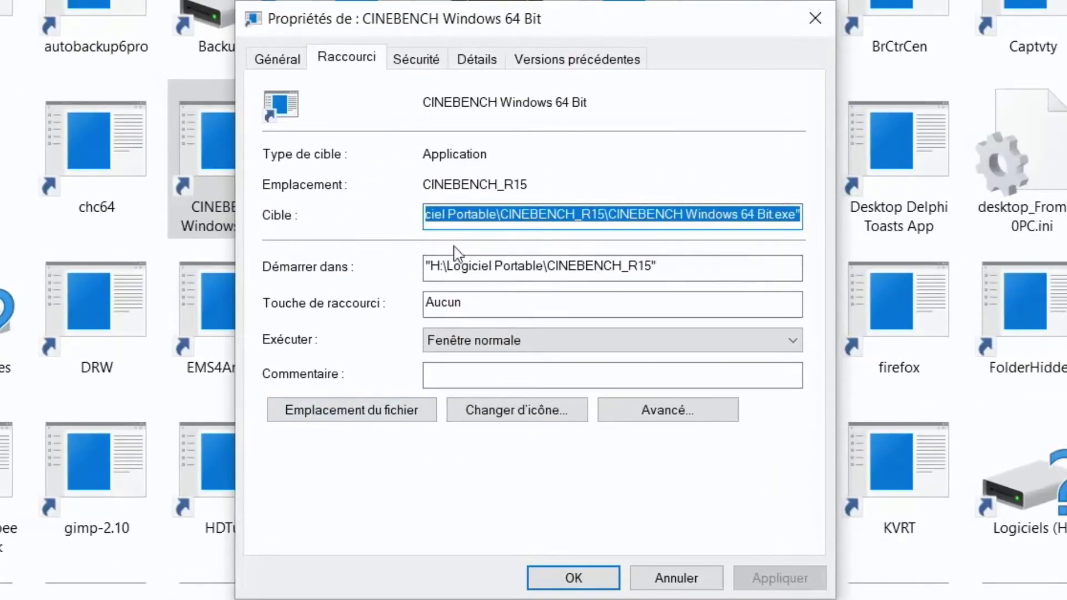
click(458, 218)
key(Home)
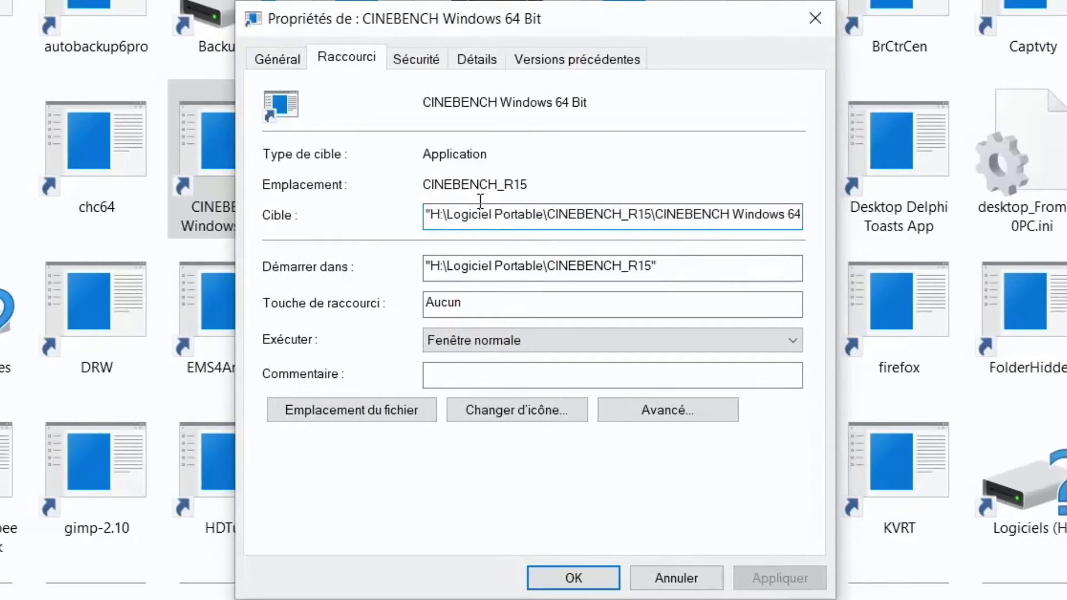
key(Delete)
text(D)
Step: Set the CINEBENCH Windows 64 Bit shortcut's start folder to "D:\Logiciel Portable\CINEBENCH_R15" and save the properties
click(484, 266)
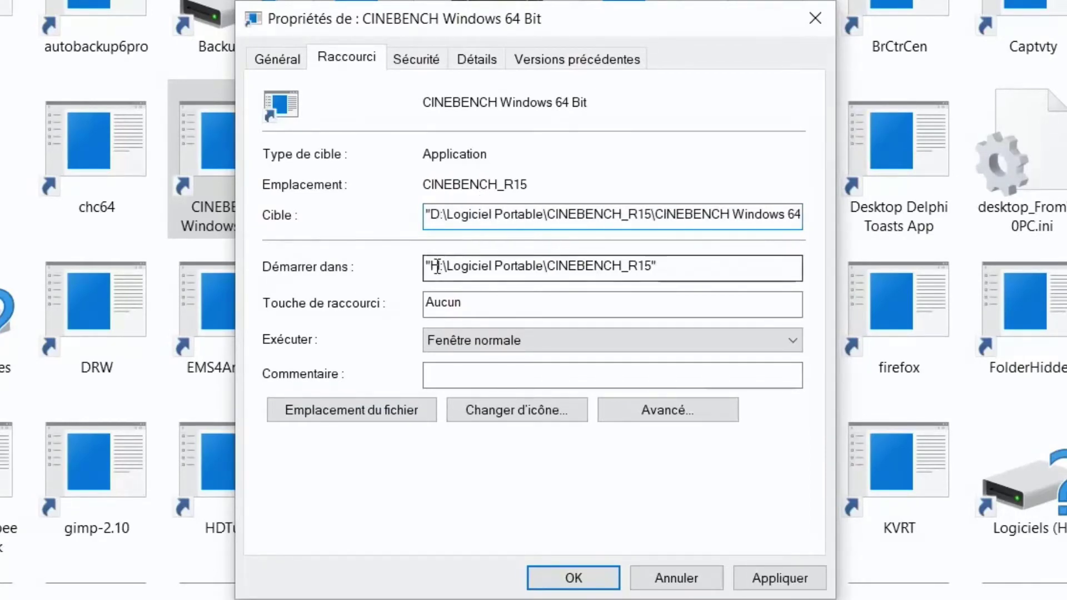
key(BackSpace)
text(D)
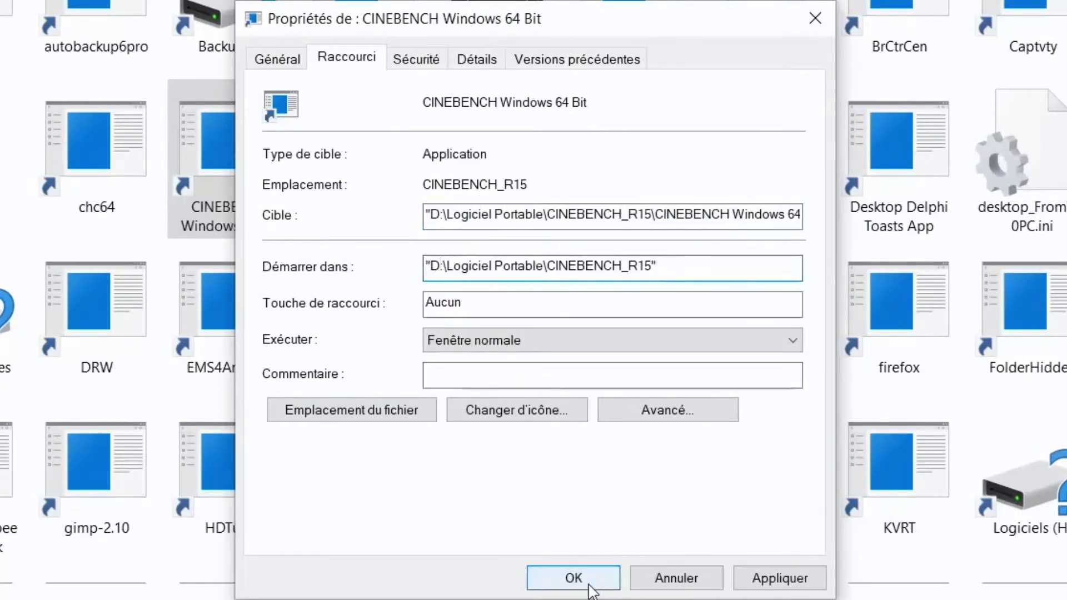
click(572, 576)
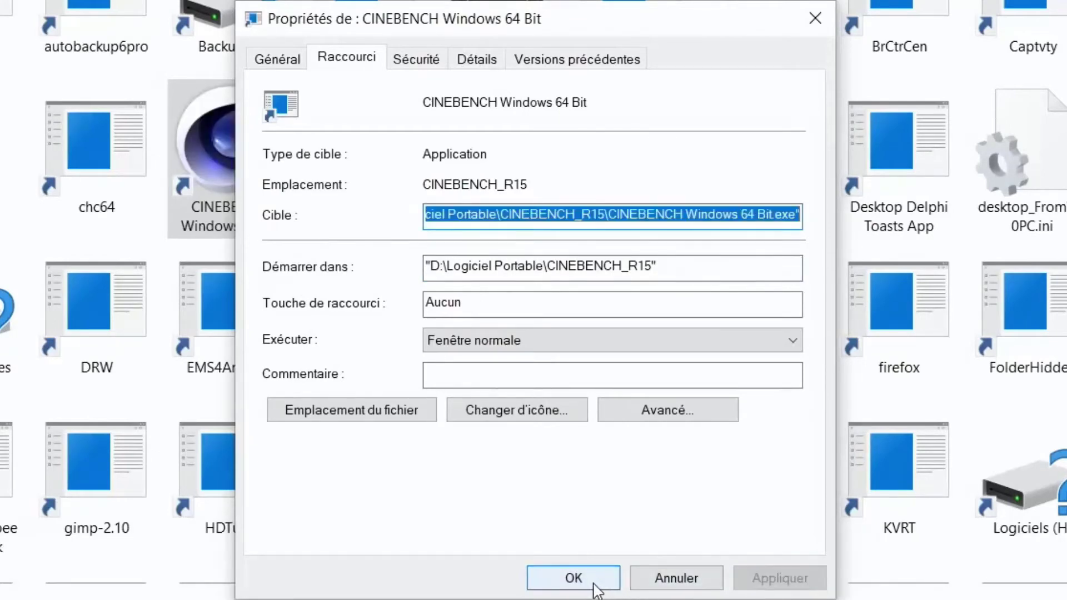
click(595, 584)
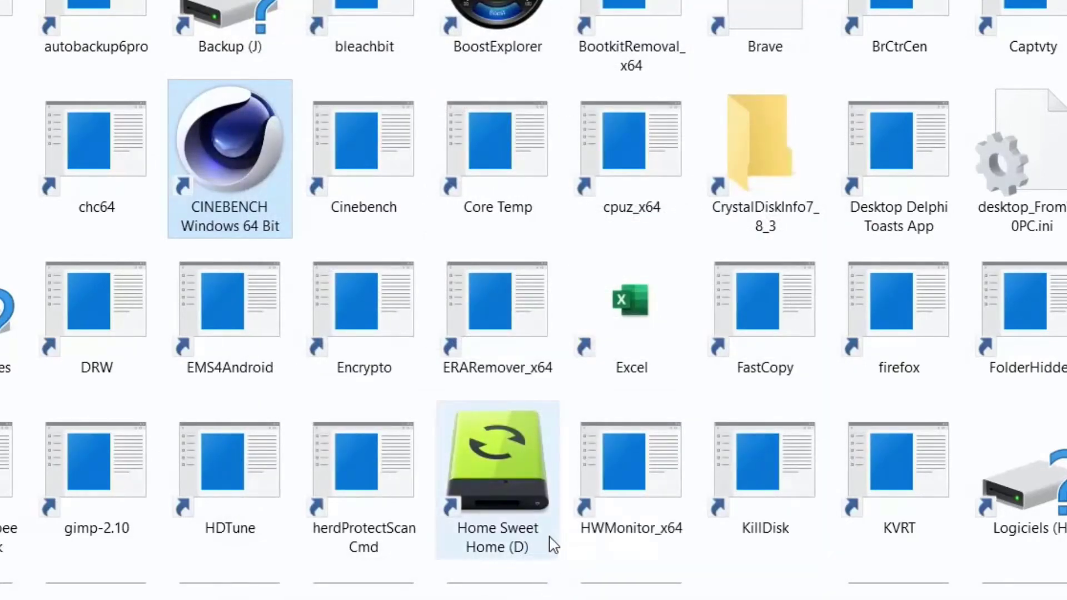
Step: Open the properties of the Cinebench shortcut in the Programmes folder
mouse_move(551, 539)
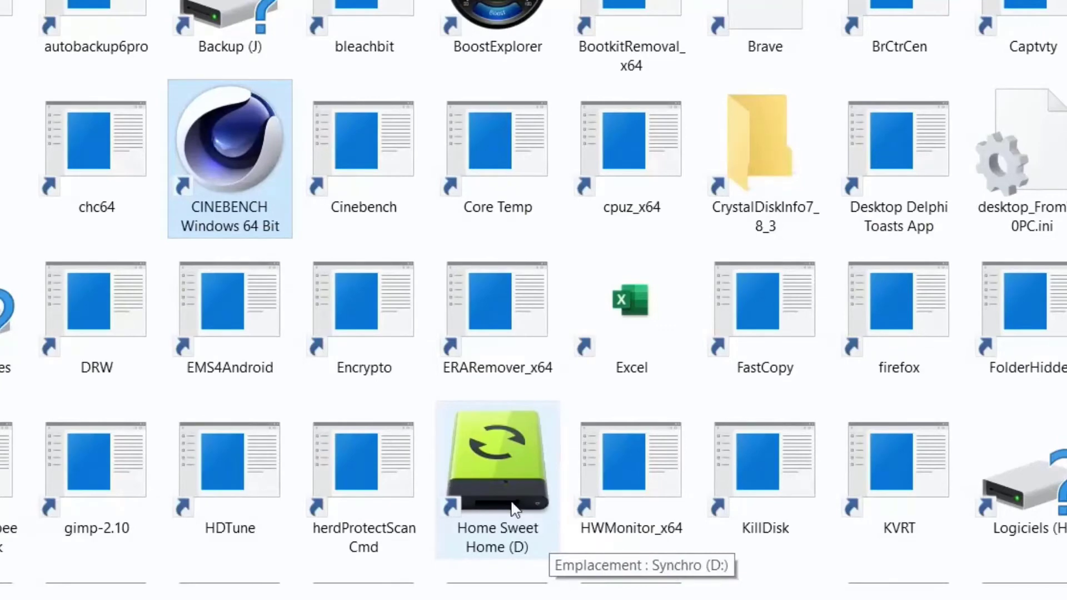
right_click(387, 166)
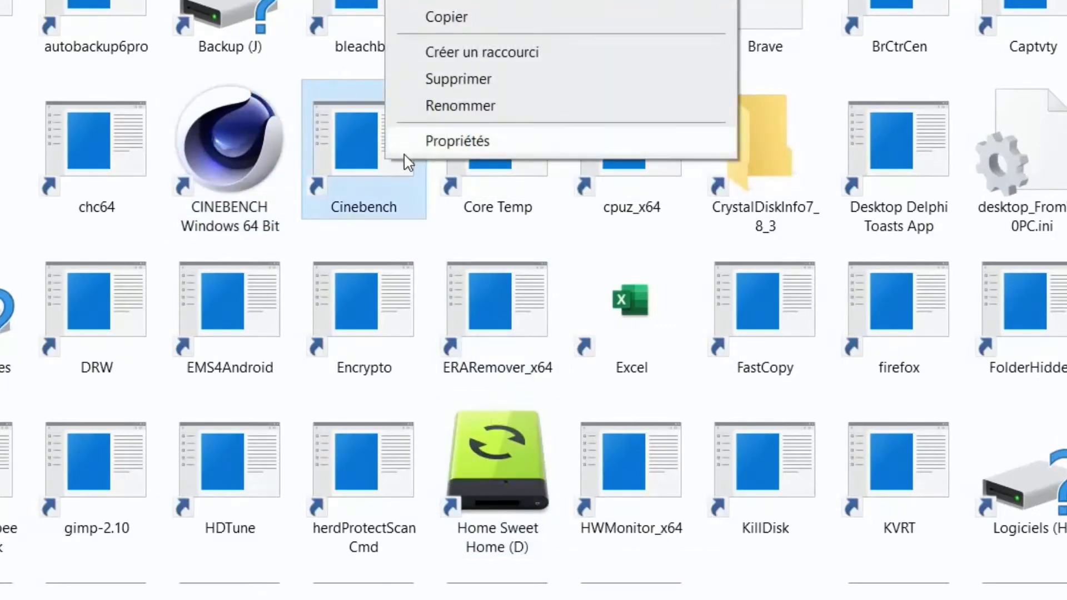
click(446, 146)
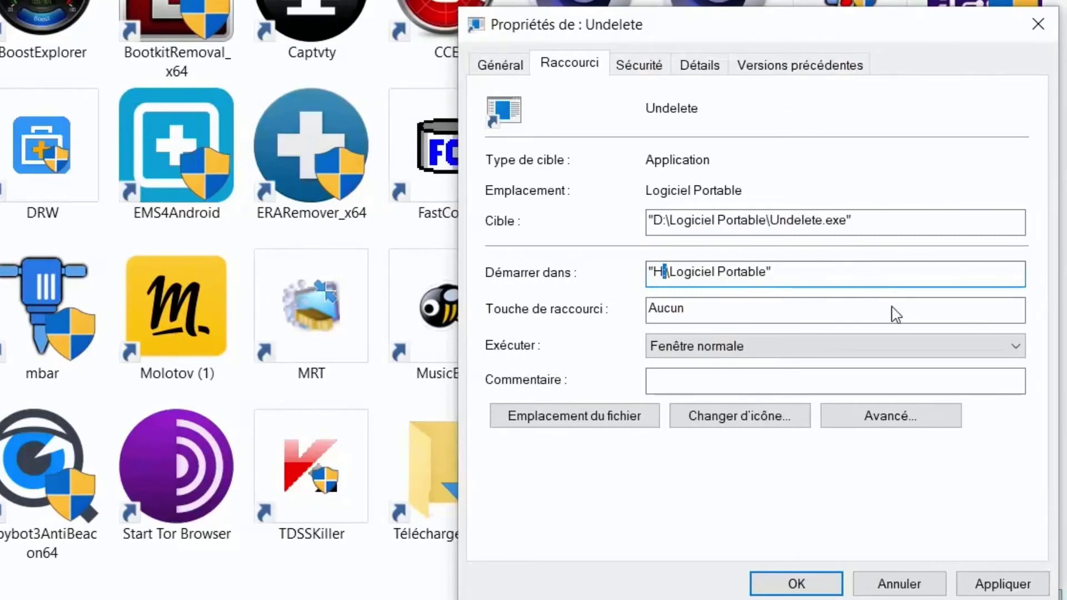
Step: Set the Undelete shortcut's start folder to "D:\Logiciel Portable" and save the properties
key(BackSpace)
text(D)
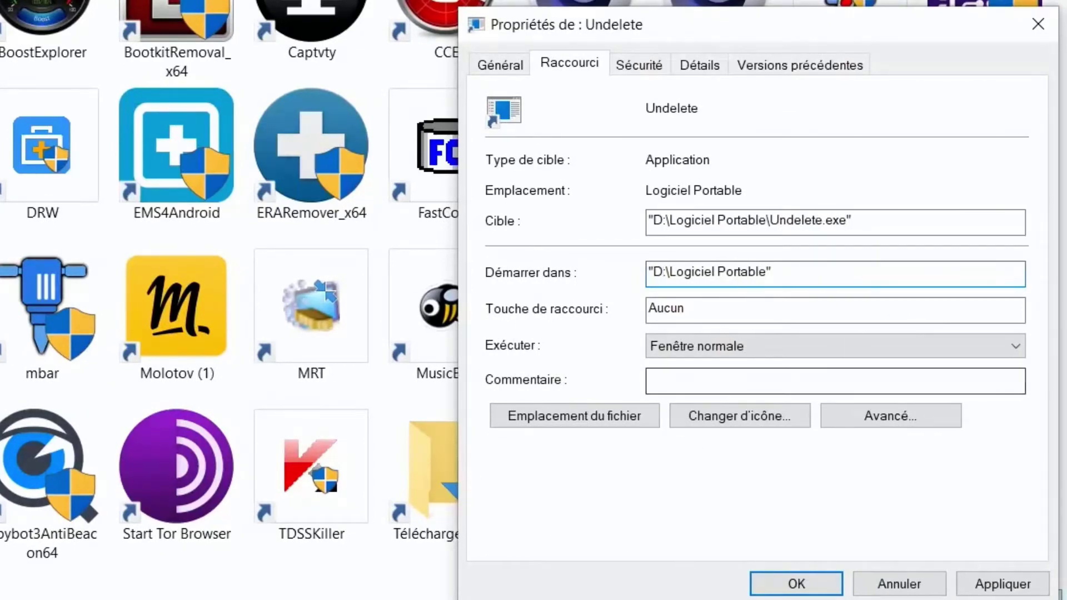
click(988, 584)
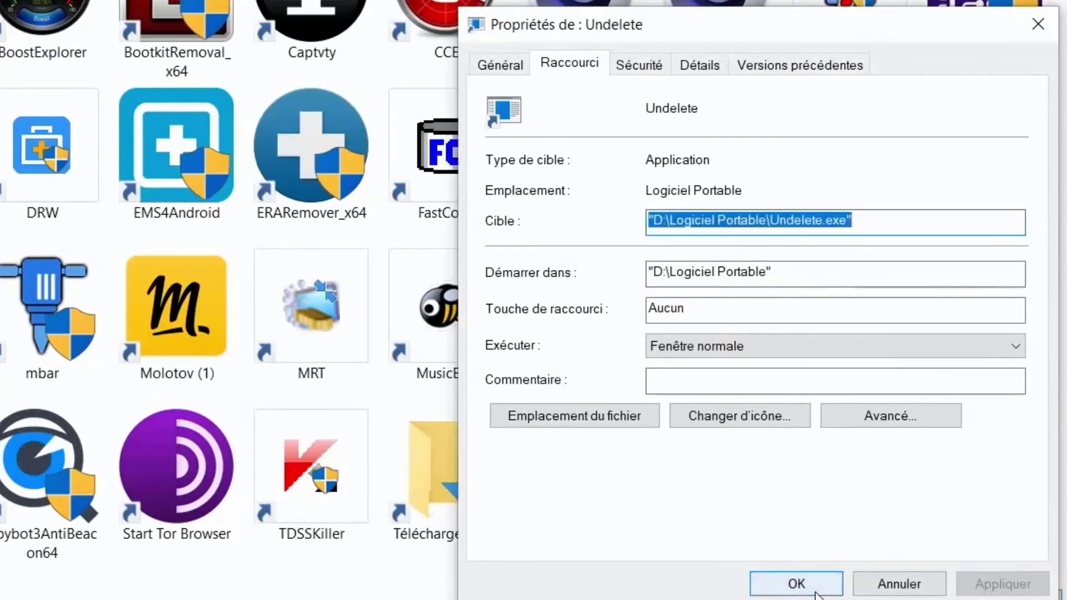
click(822, 585)
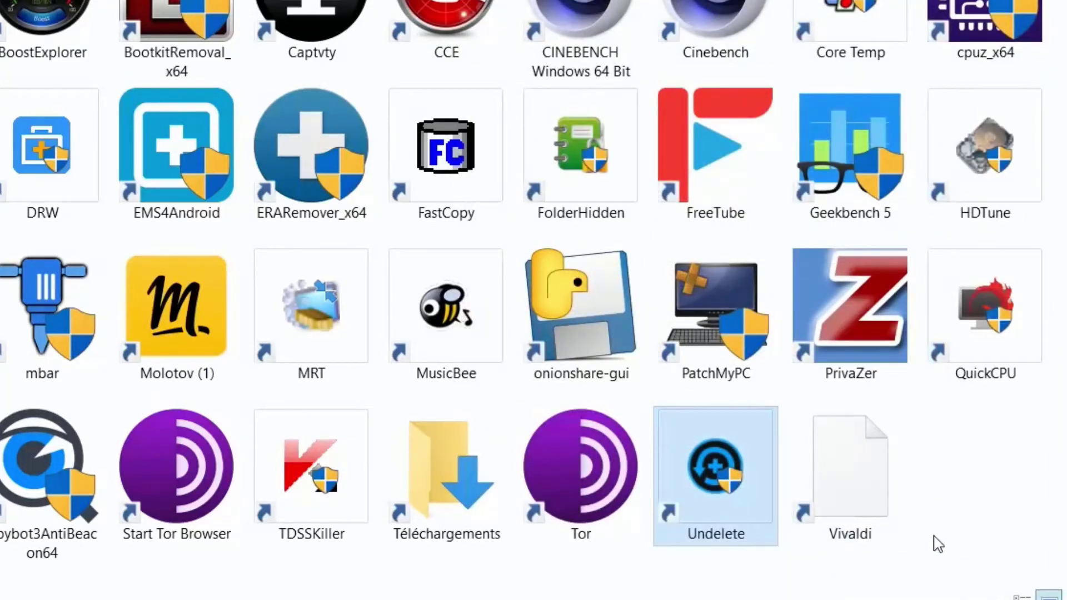
Step: Delete the Vivaldi shortcut from the Programmes folder
right_click(877, 471)
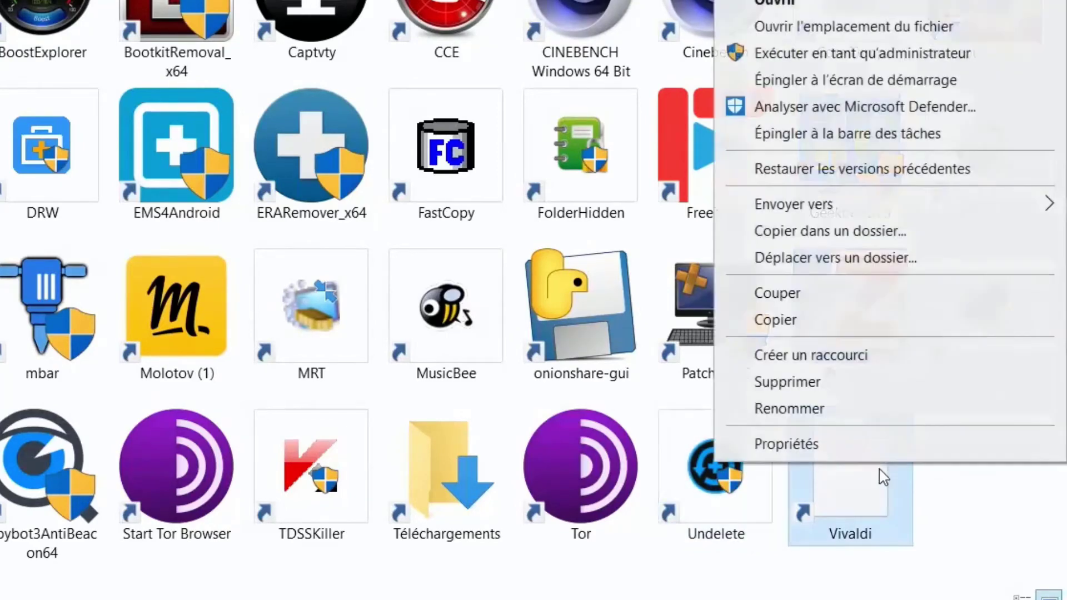
click(788, 382)
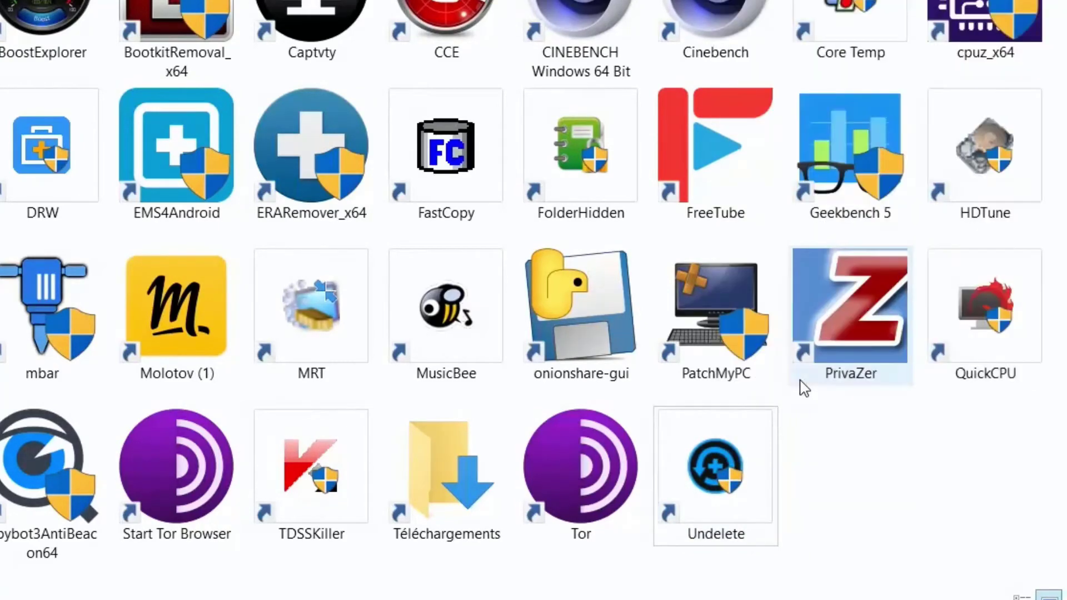
right_click(816, 362)
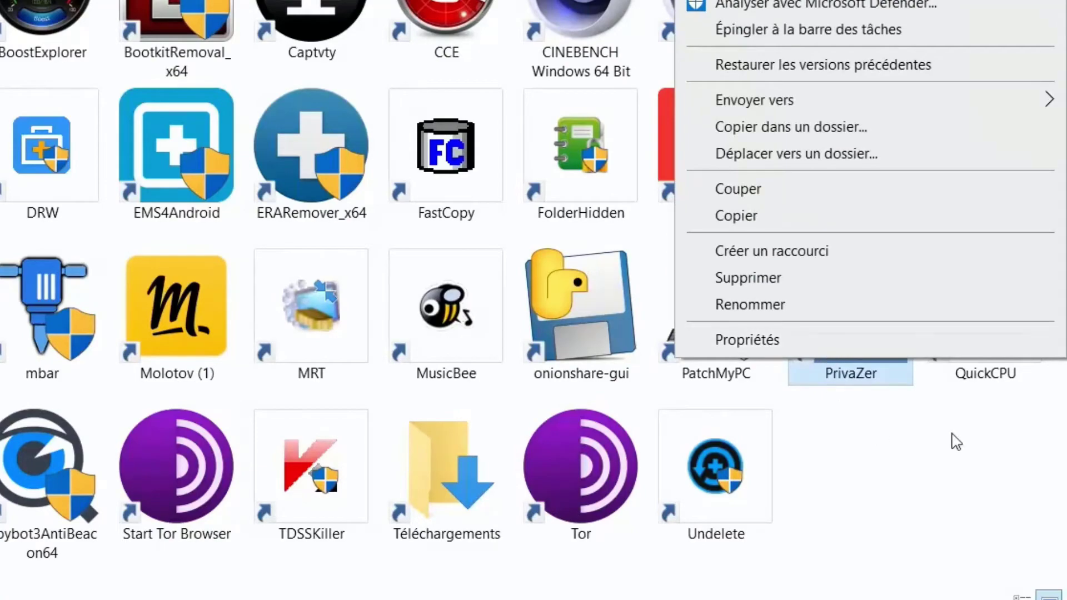
click(897, 521)
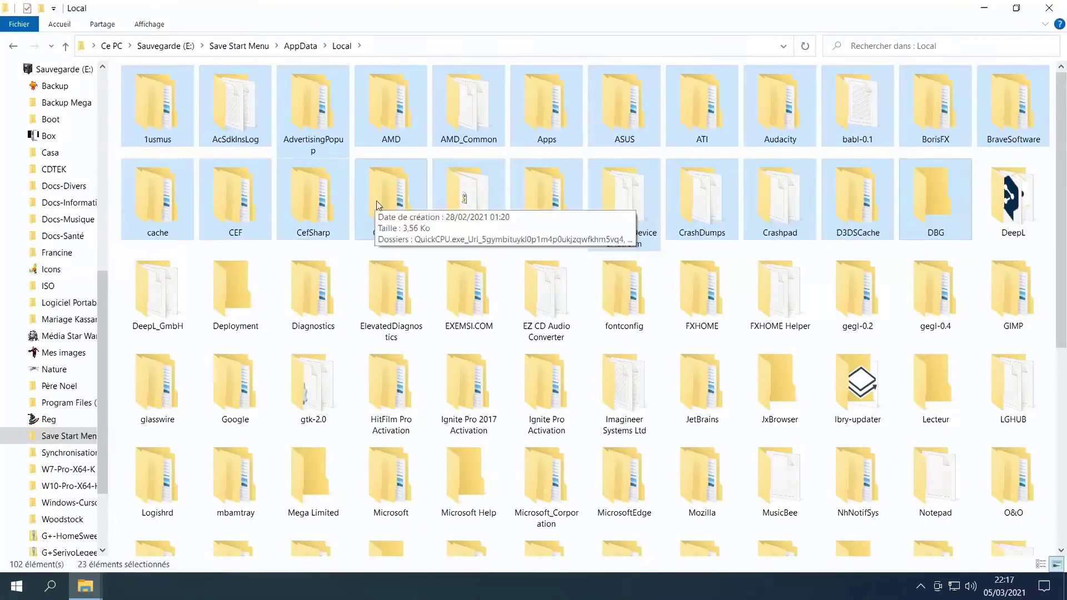
Step: Delete the unneeded folders from the saved AppData\Local, including Packages, Programs, Publishers, Temp and VirtualStore, but keep Microsoft, Microsoft Help, mbamtray and O&O
ctrl+click(236, 295)
ctrl+click(857, 294)
ctrl+click(235, 389)
ctrl+click(780, 389)
ctrl+click(236, 482)
ctrl+click(469, 482)
scroll(860, 223, down, 5)
ctrl+click(624, 211)
ctrl+click(935, 216)
ctrl+click(1013, 216)
ctrl+click(624, 306)
ctrl+click(702, 400)
ctrl+click(235, 400)
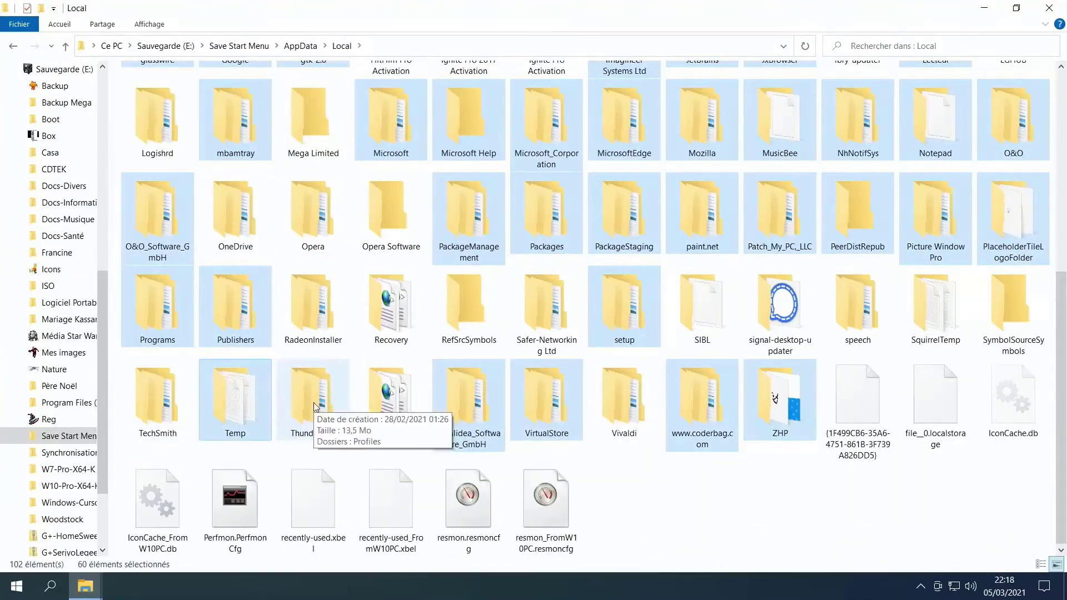
scroll(469, 167, up, 5)
right_click(470, 140)
key(Escape)
ctrl+click(546, 294)
ctrl+click(157, 294)
ctrl+click(779, 389)
ctrl+click(1013, 483)
scroll(860, 278, down, 4)
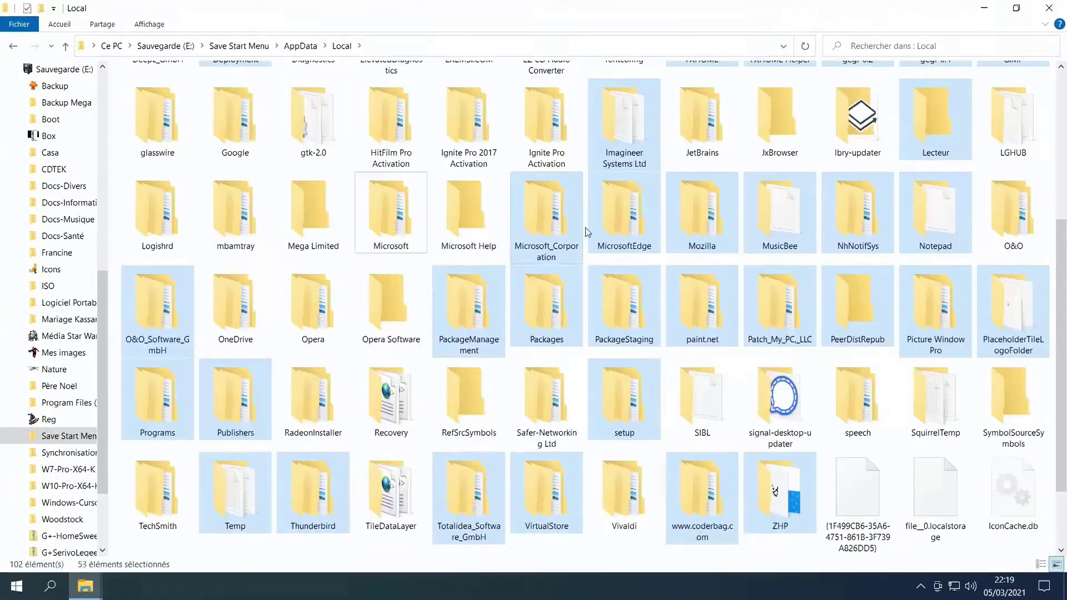
ctrl+click(468, 217)
ctrl+click(157, 311)
right_click(636, 336)
key(Delete)
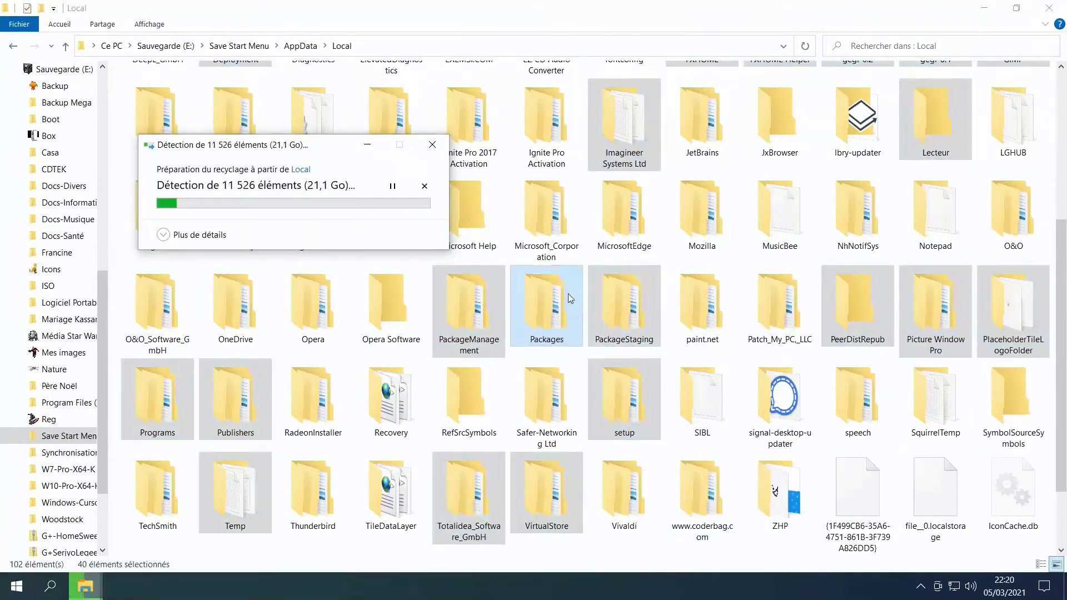
Step: Delete unneeded folders and loose files from the saved ProgramData, including AMD, ASUS, Packages, TEMP and VMware, but keep Microsoft and Mozilla
key(alt+Up)
double_click(223, 173)
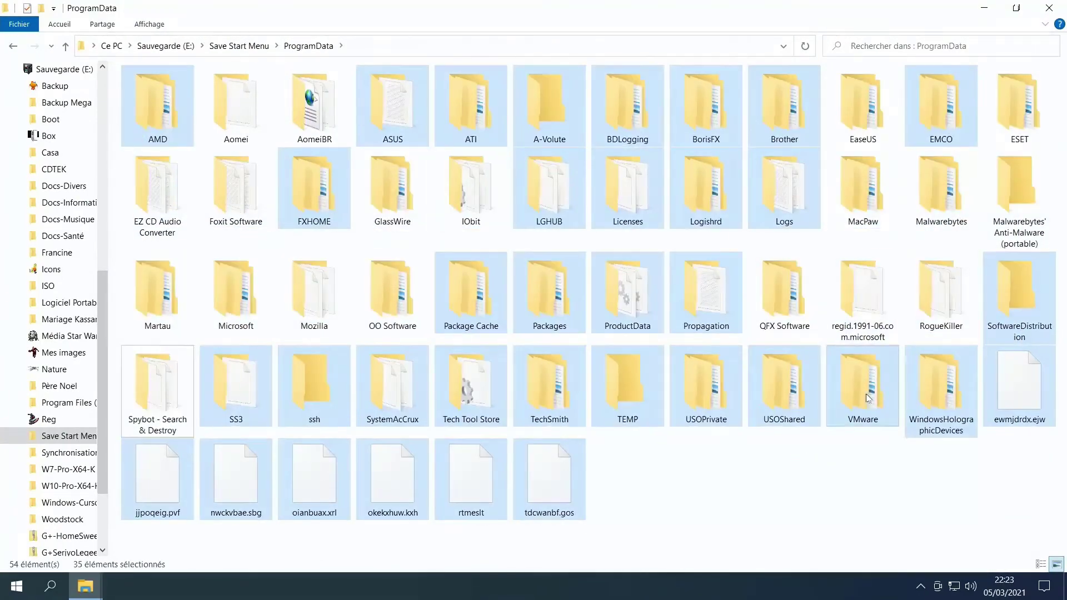
key(Delete)
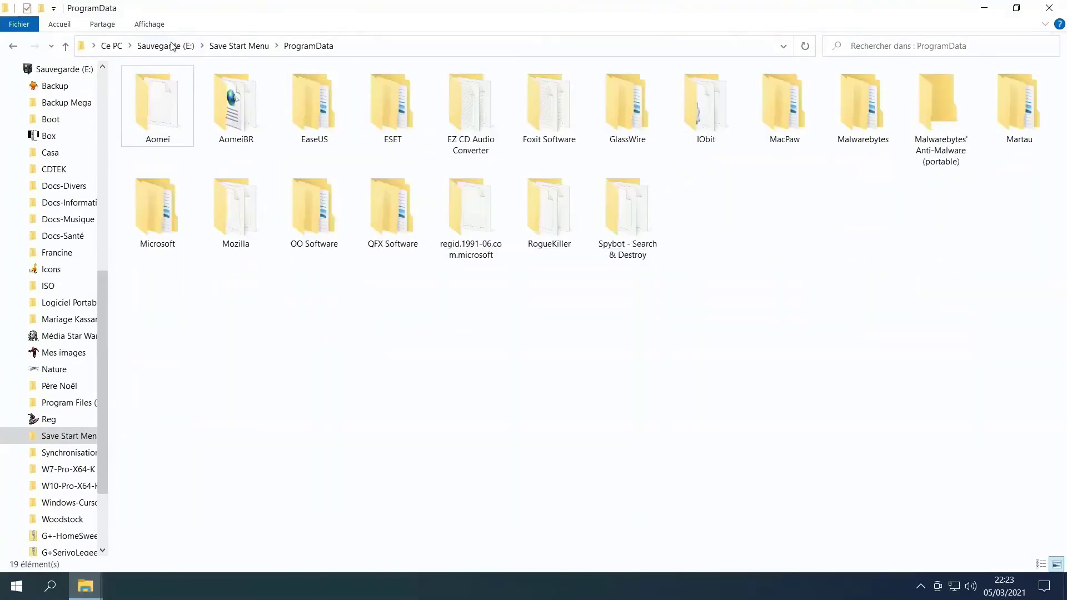
Step: Import SaveMenuDémarrer.reg from the Save Start Menu folder into the registry, allowing Registry Editor to make changes
click(247, 46)
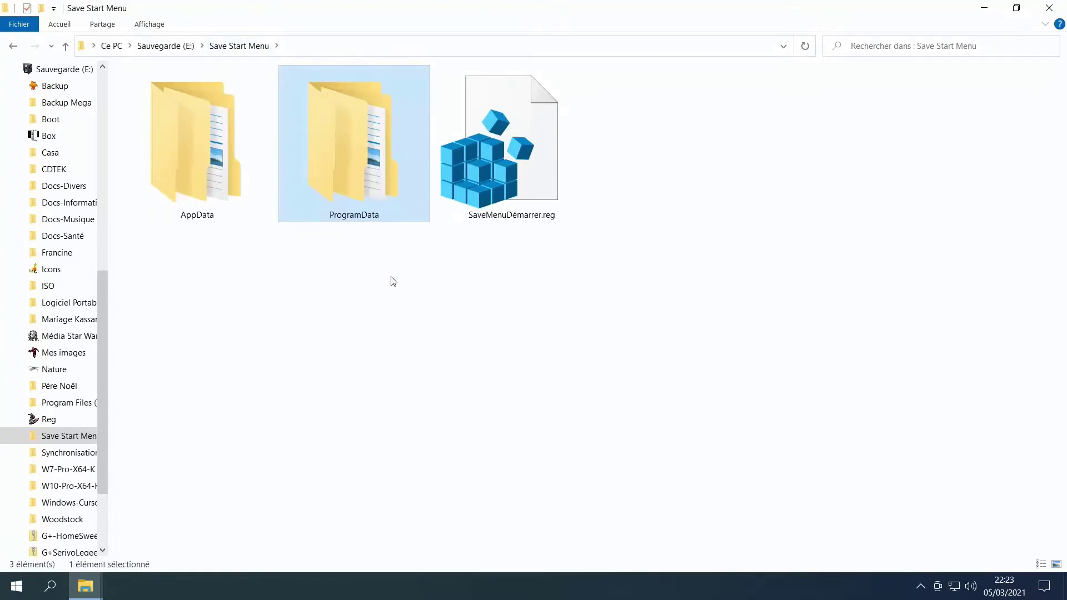
click(378, 260)
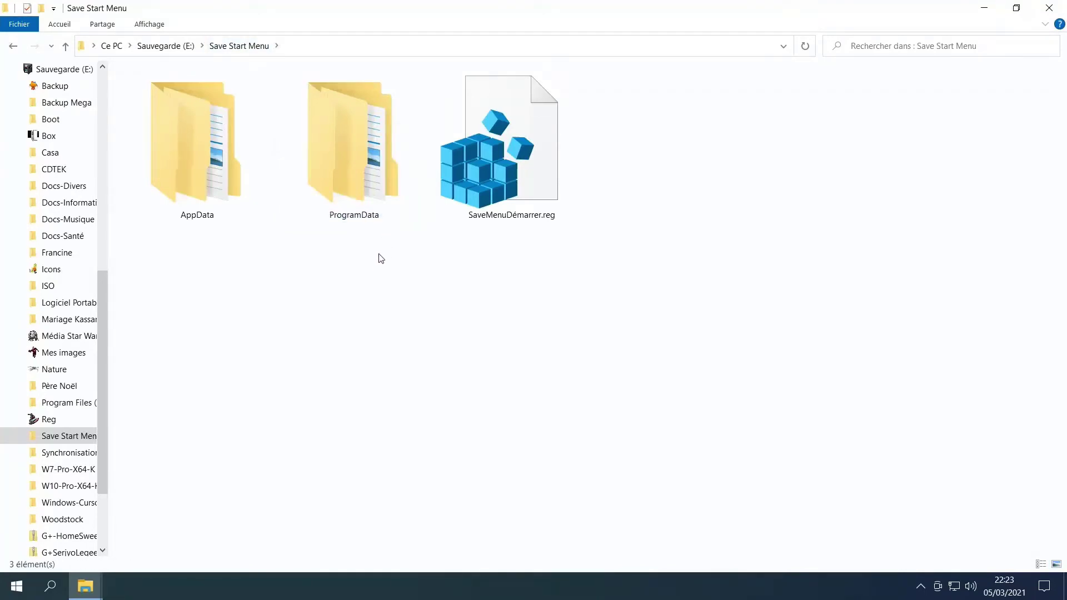
double_click(522, 146)
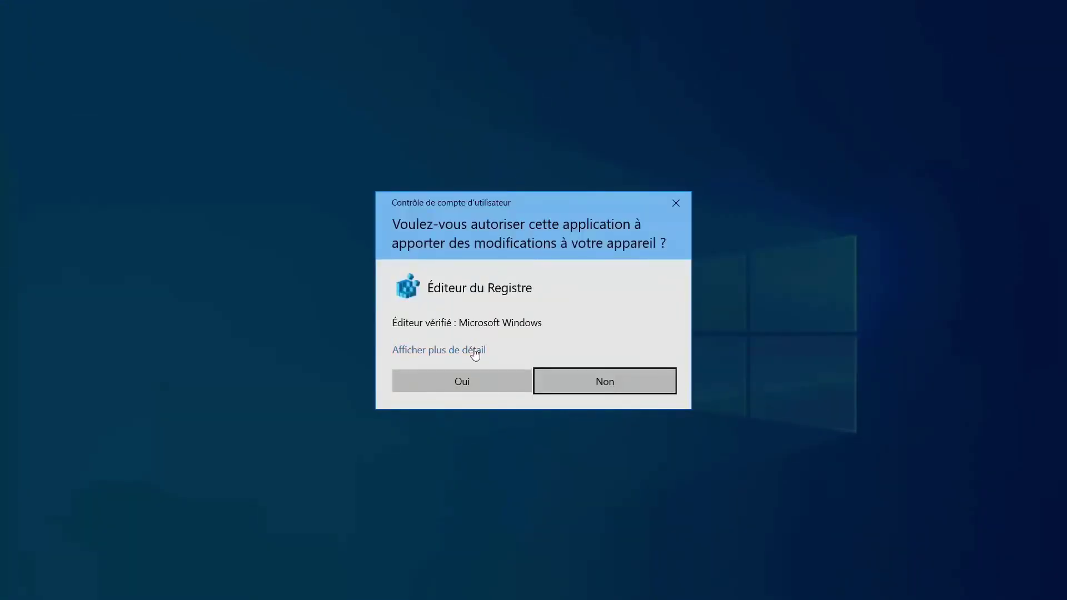
click(478, 380)
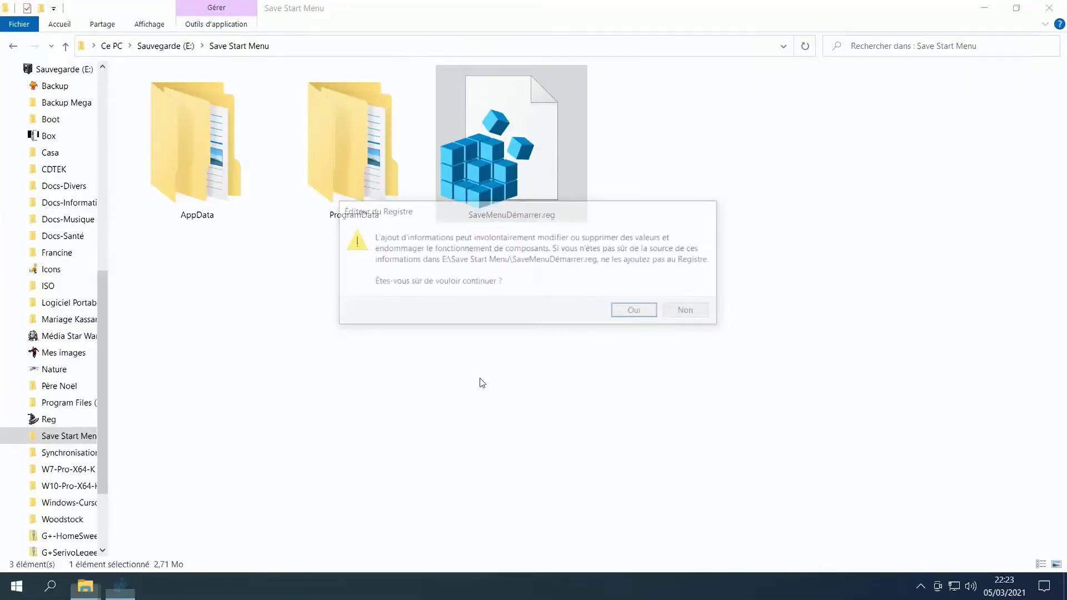
click(646, 317)
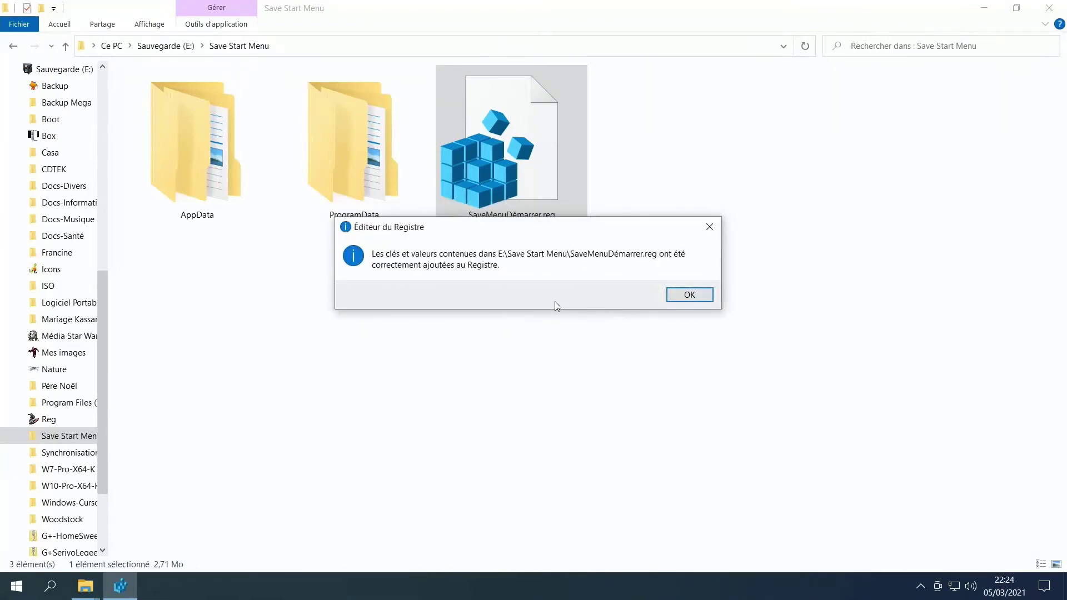
click(680, 299)
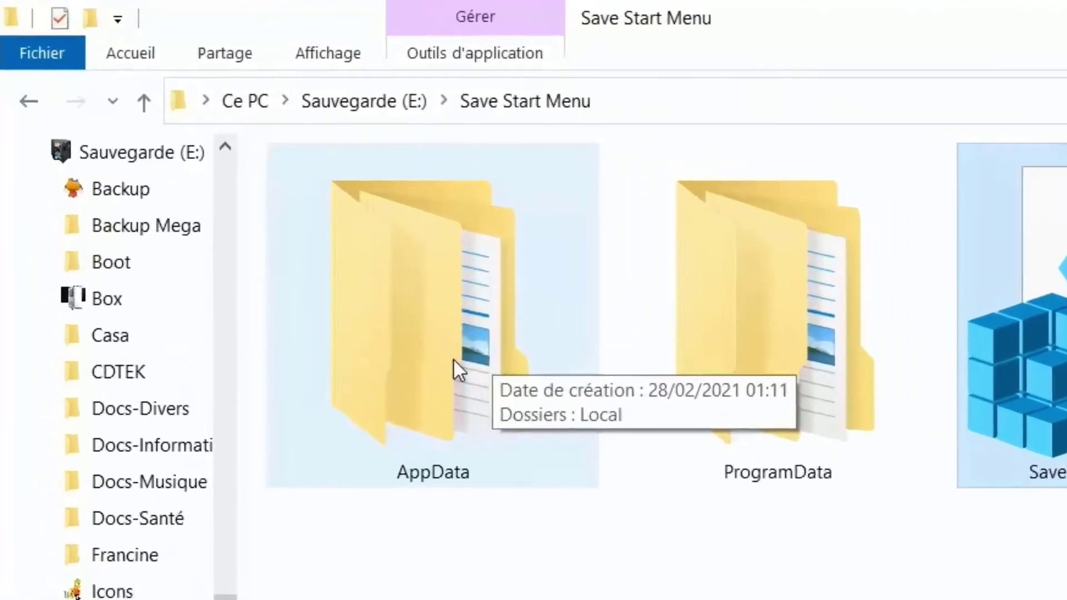
Step: Move the saved AppData folder from Save Start Menu into the Ryzen user folder under Utilisateurs on Disque local (C:)
right_click(266, 215)
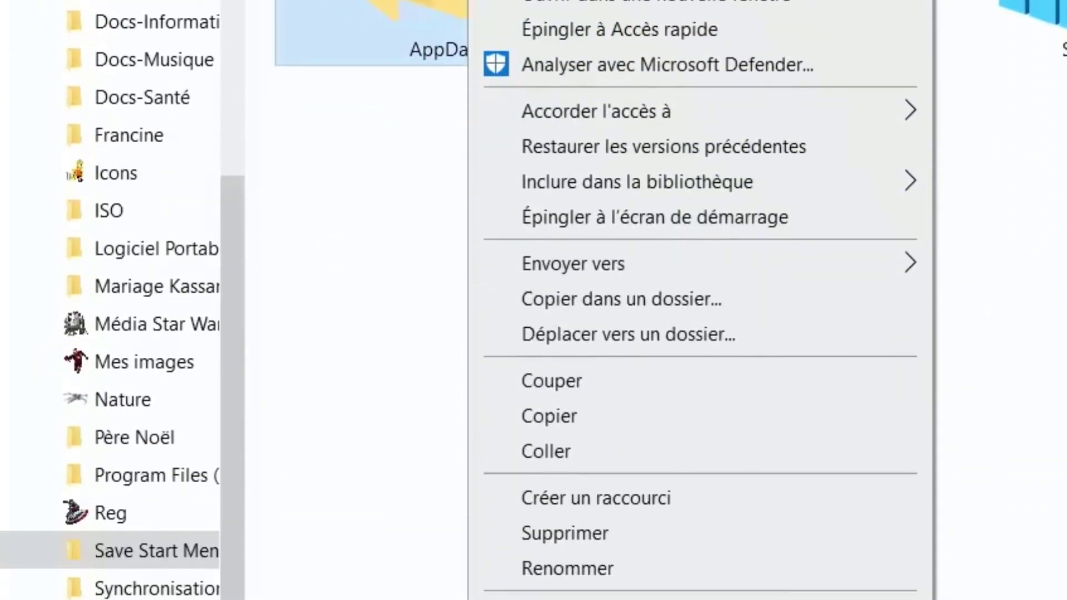
click(735, 336)
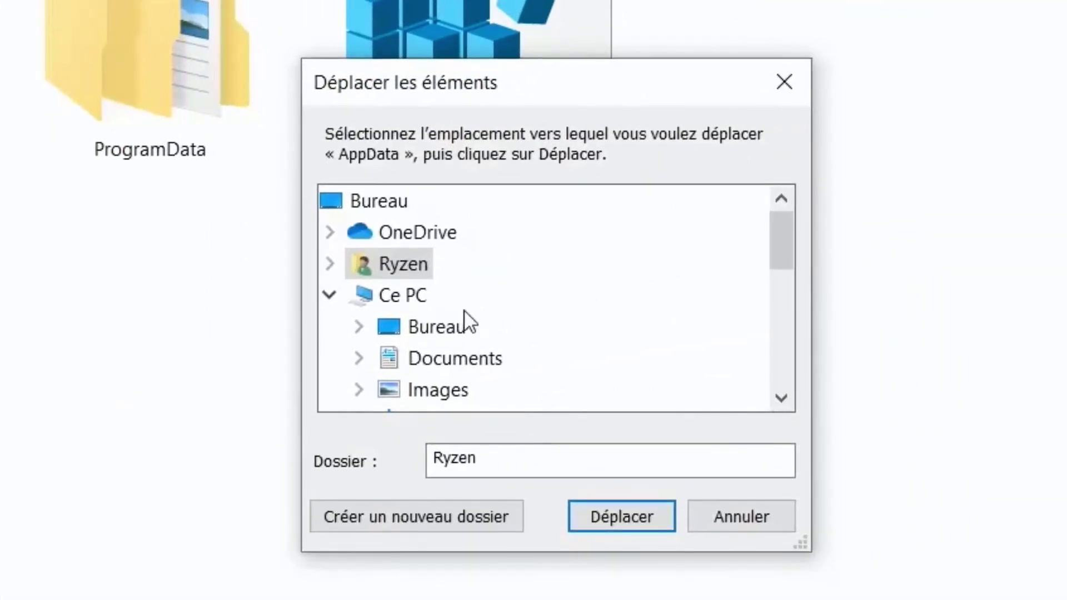
scroll(473, 339, down, 1)
scroll(566, 383, down, 2)
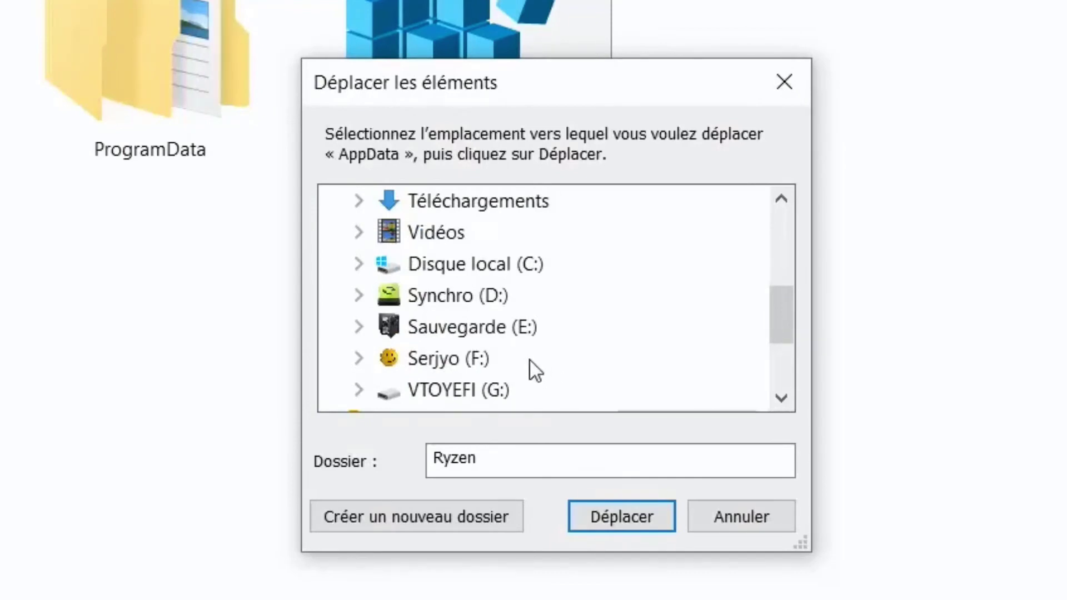
click(495, 265)
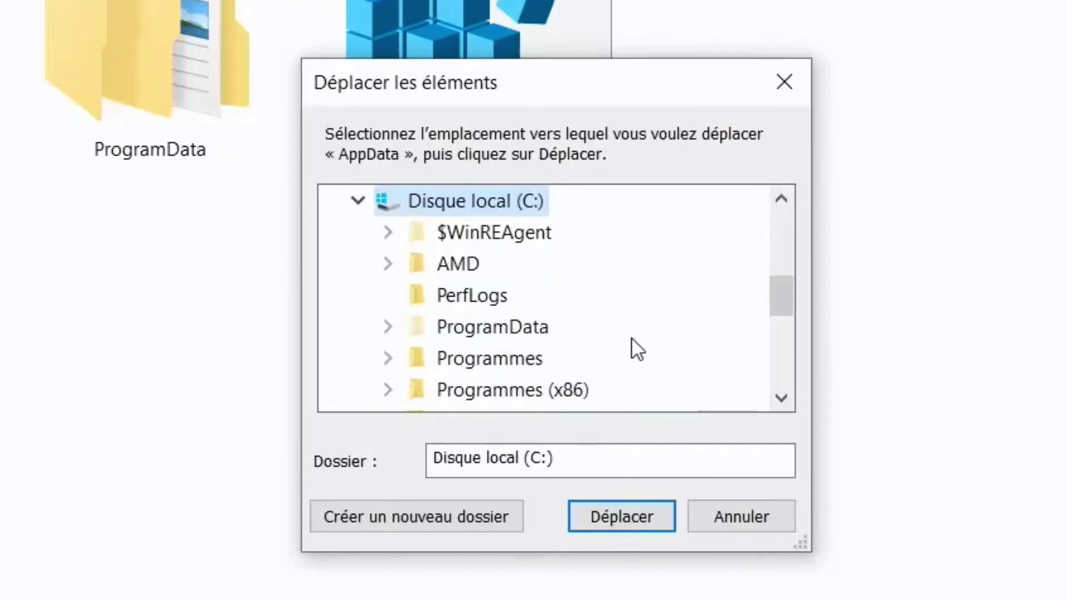
scroll(561, 332, down, 1)
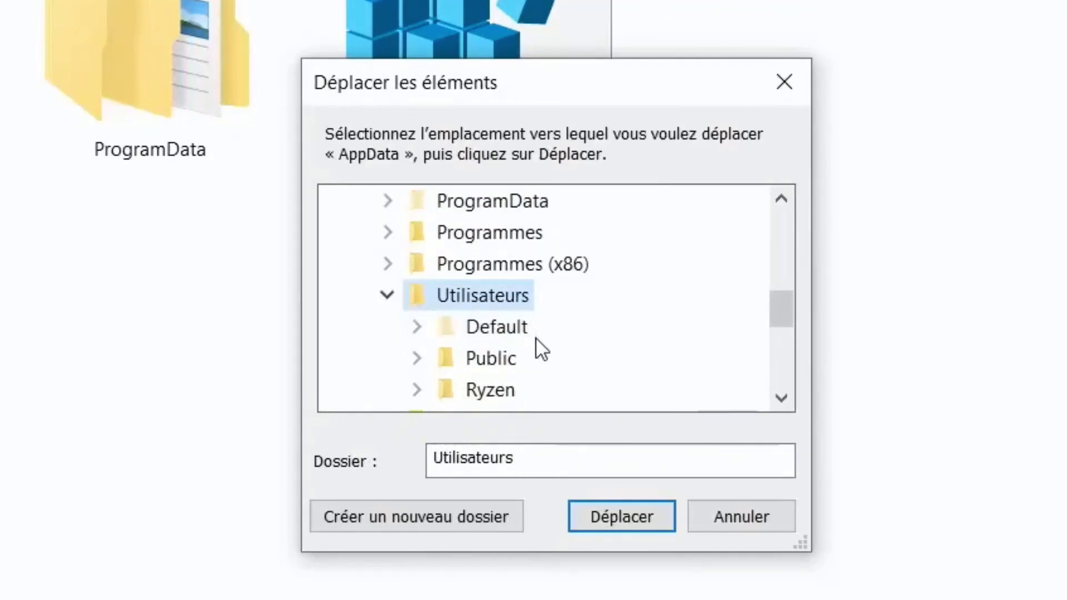
scroll(580, 335, down, 1)
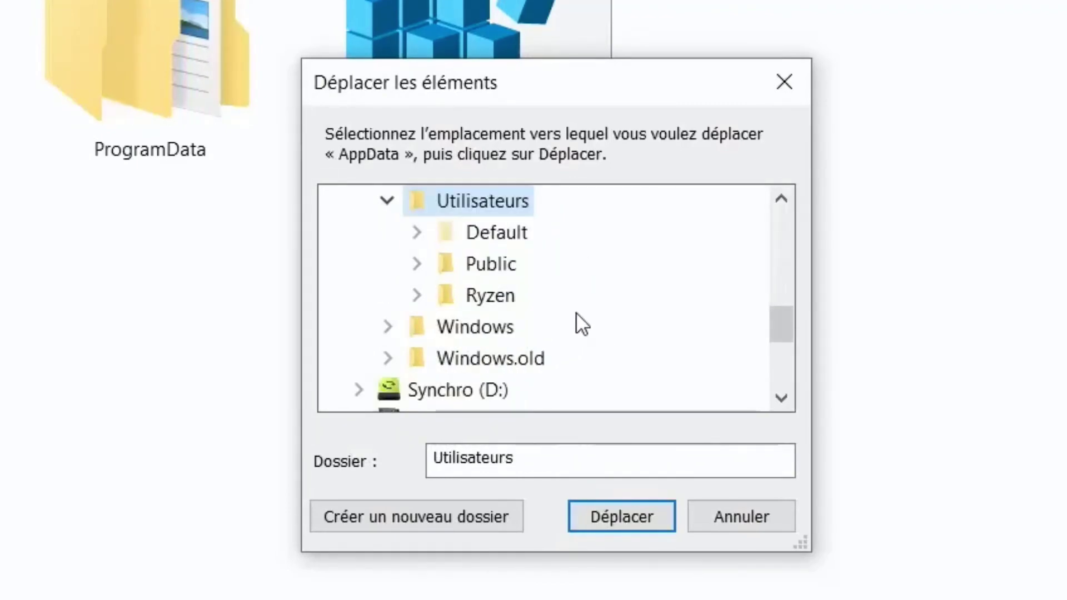
click(504, 302)
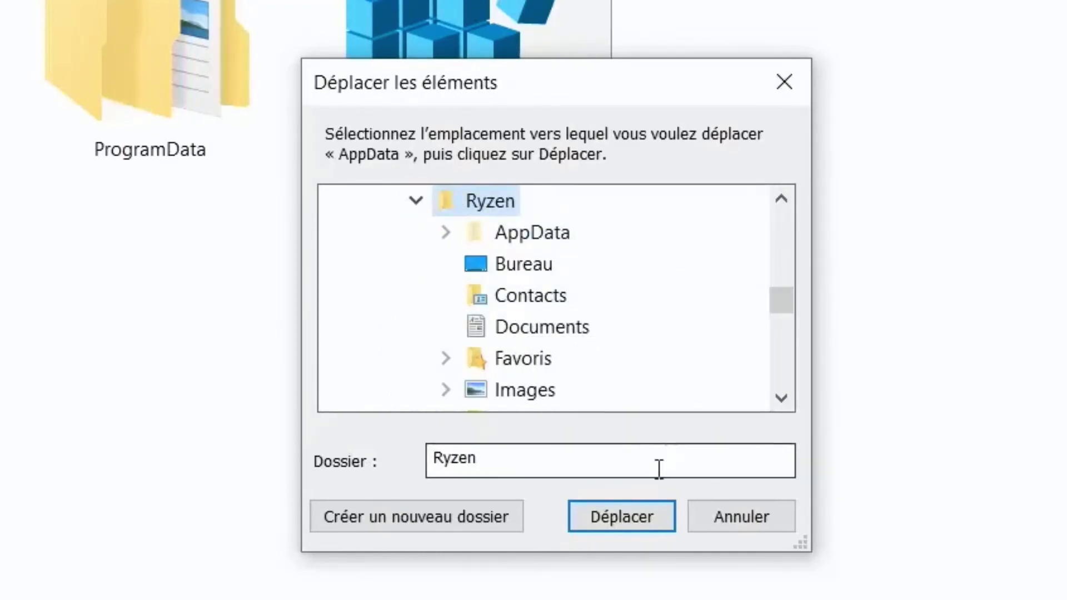
click(650, 517)
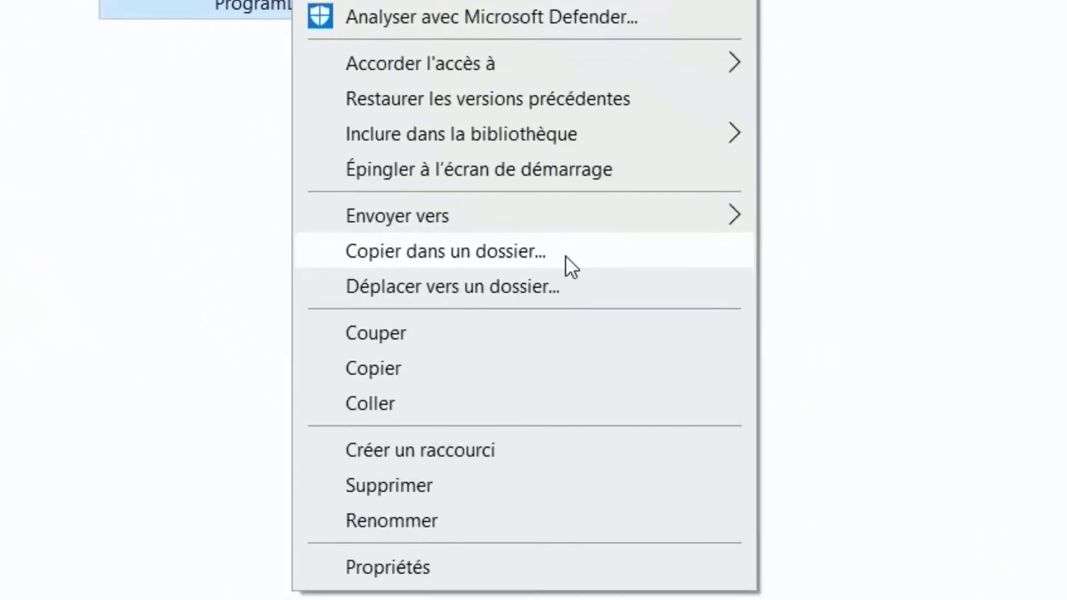
Step: Copy the saved ProgramData folder to Disque local (C:), replacing the files that have identical names in the destination
click(565, 255)
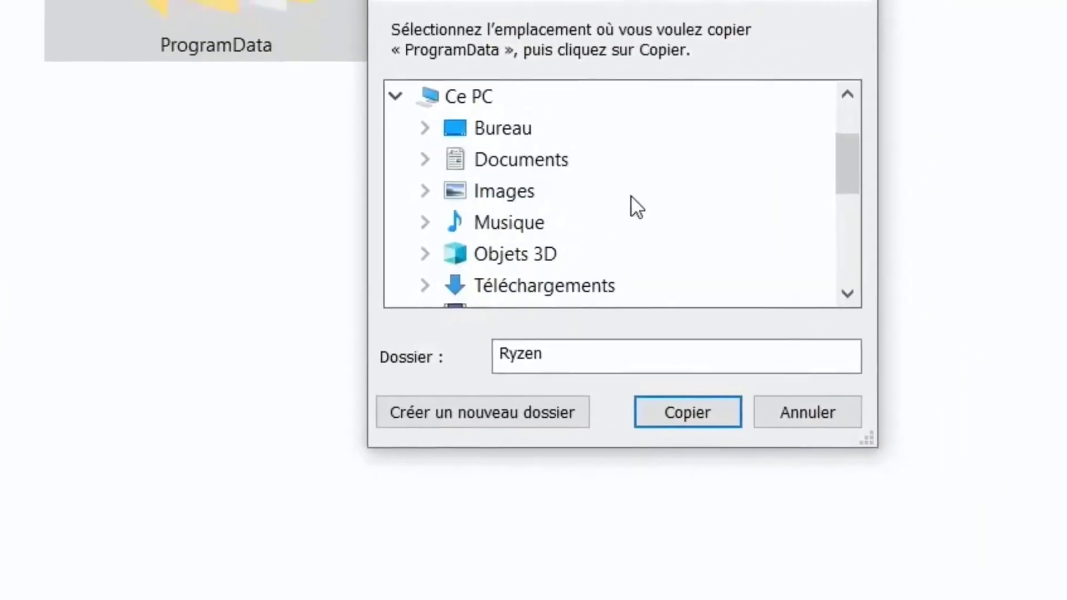
scroll(635, 207, down, 1)
click(584, 256)
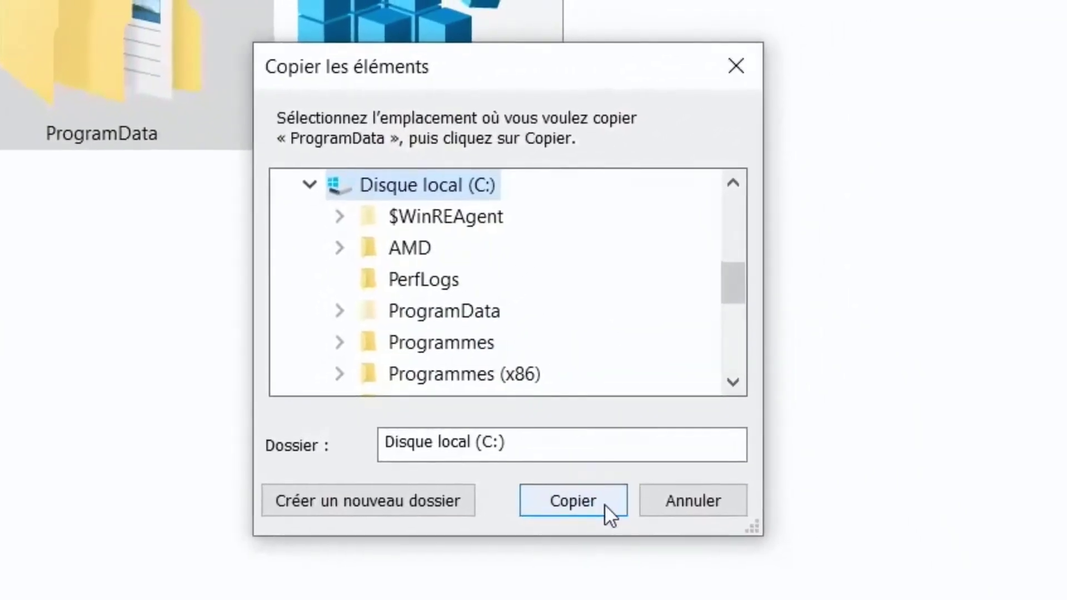
click(687, 413)
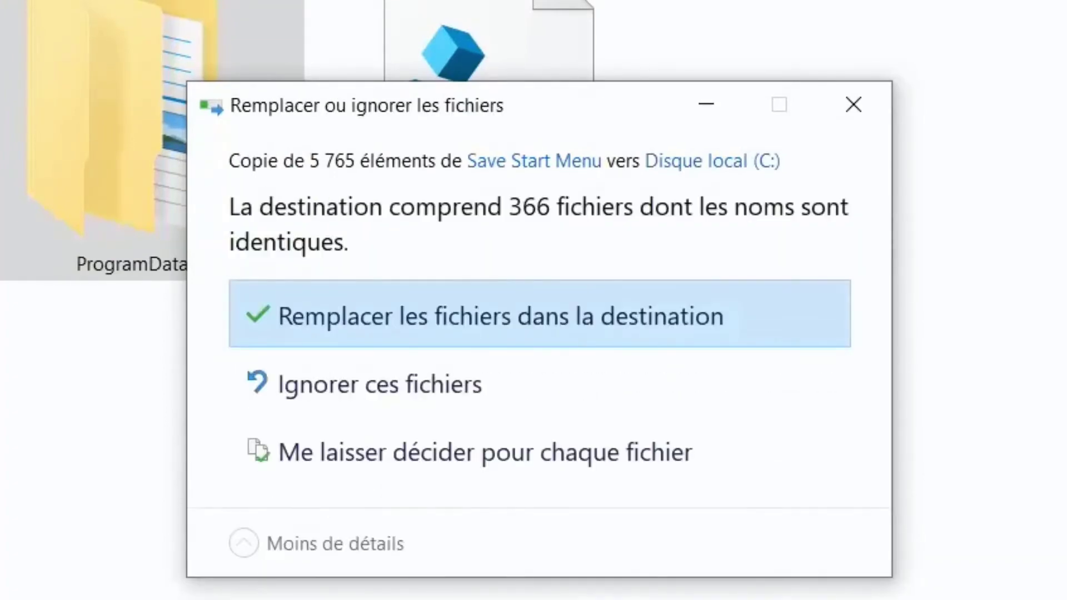
click(439, 329)
key(Return)
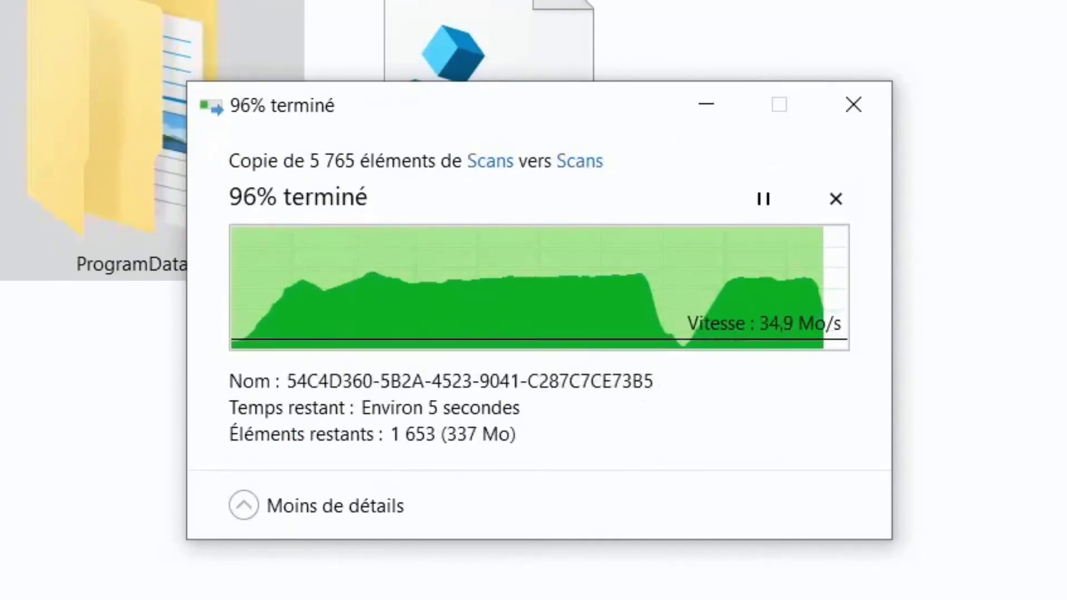
click(237, 478)
click(615, 526)
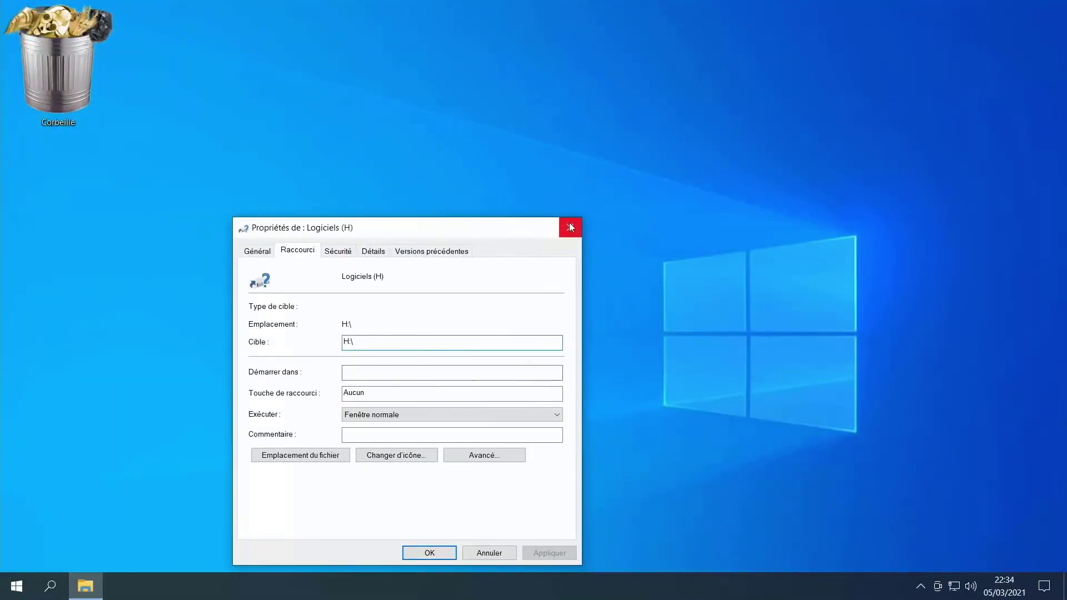
Step: Close the Logiciels (H) shortcut properties and empty the Recycle Bin permanently
click(569, 227)
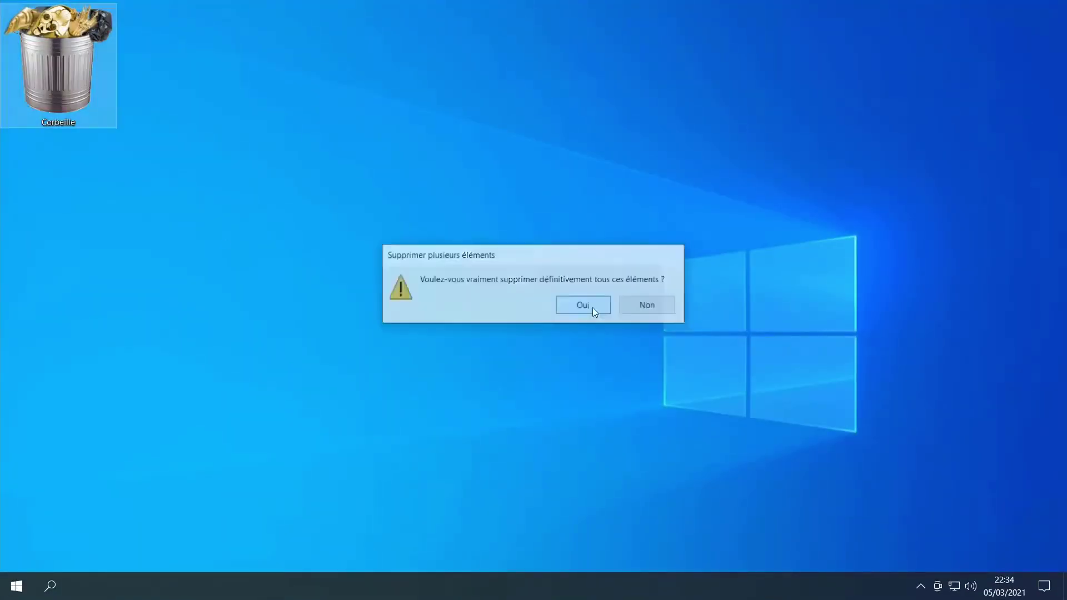
click(584, 305)
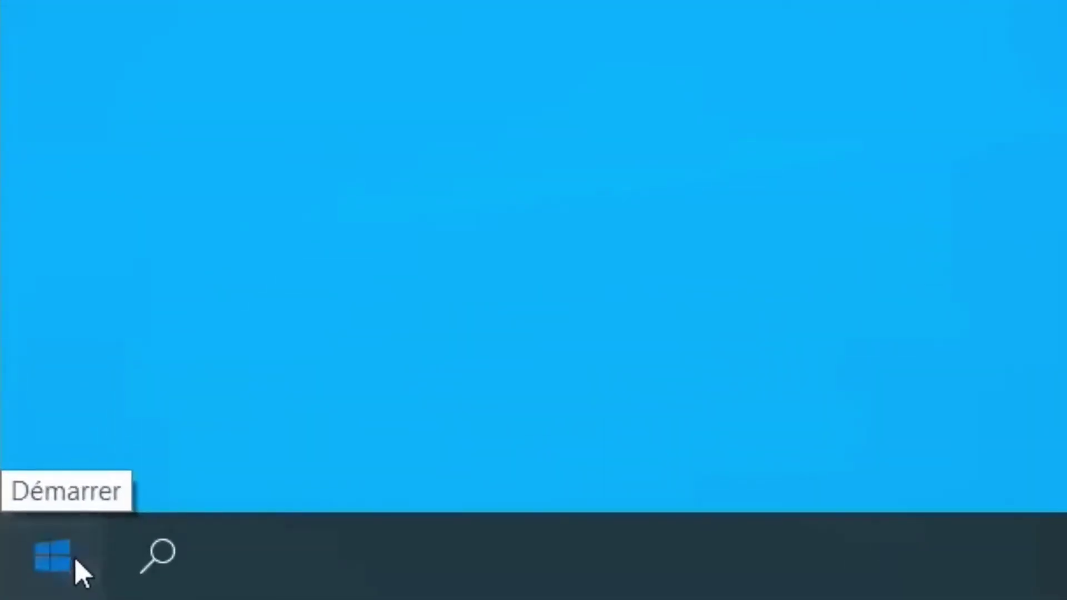
Step: Sign out of Windows, sign back in to the Ryzen account and open the Start menu
click(22, 589)
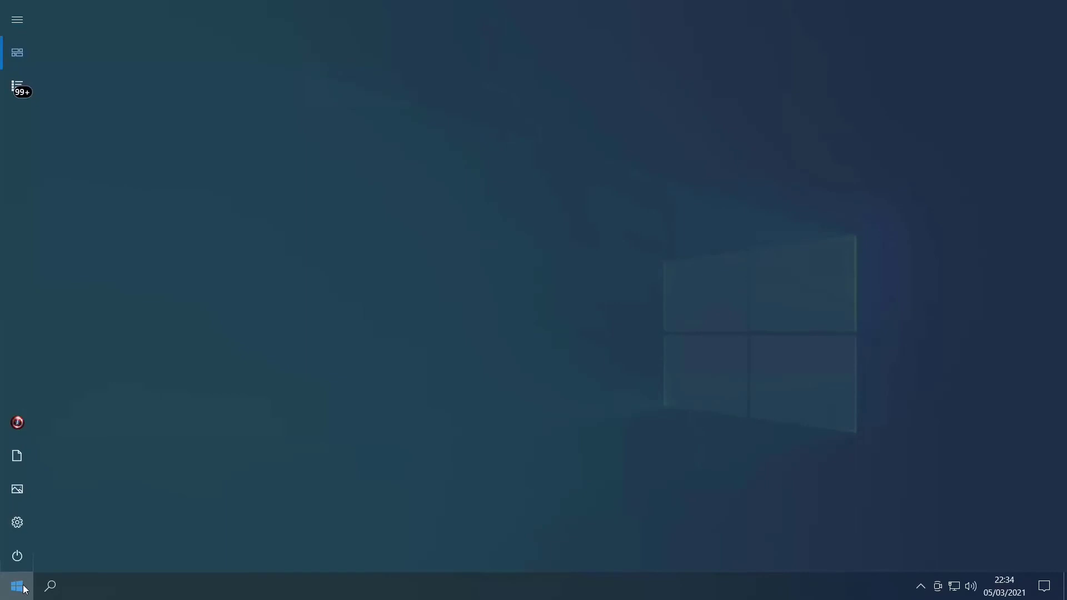
right_click(25, 585)
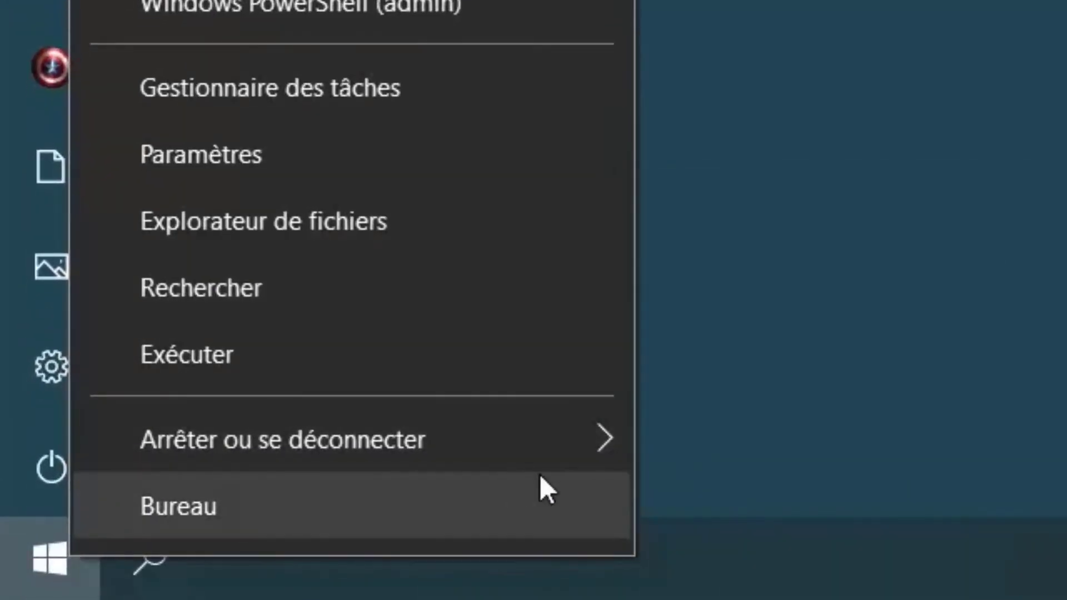
mouse_move(595, 456)
click(854, 224)
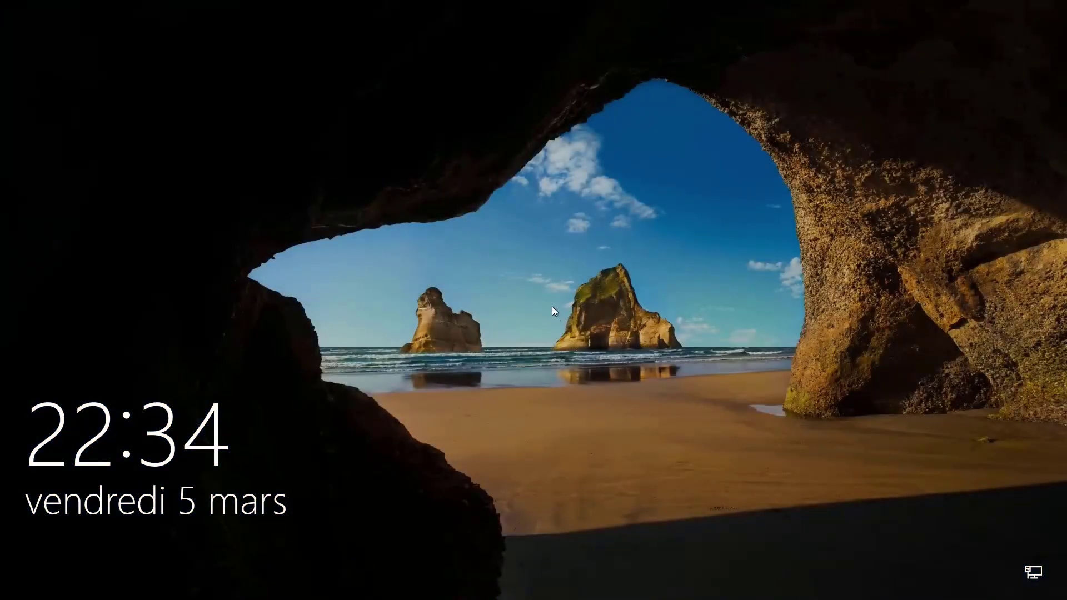
click(552, 307)
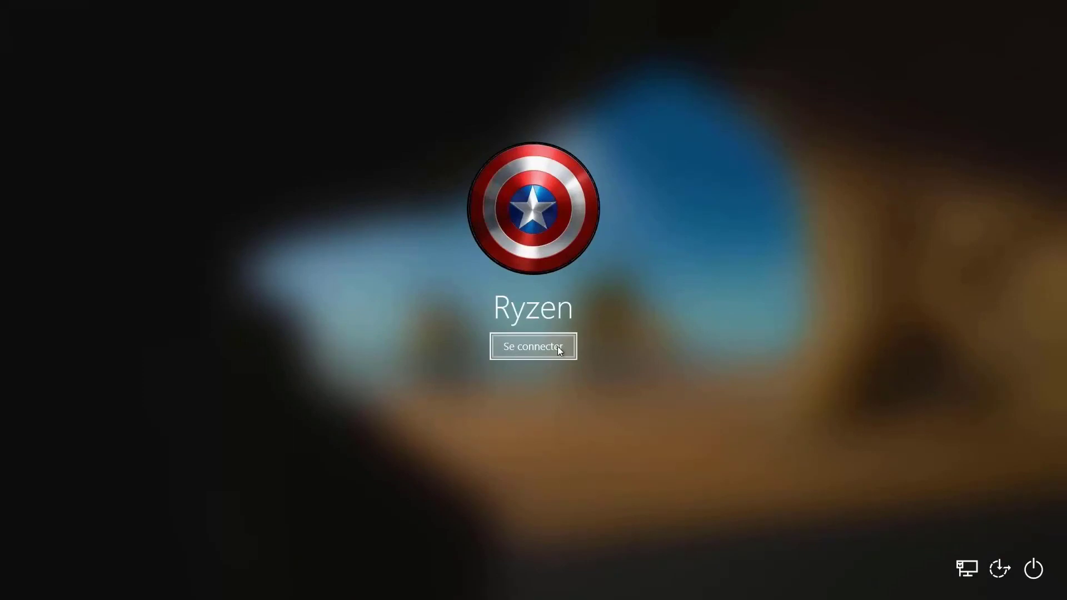
click(558, 347)
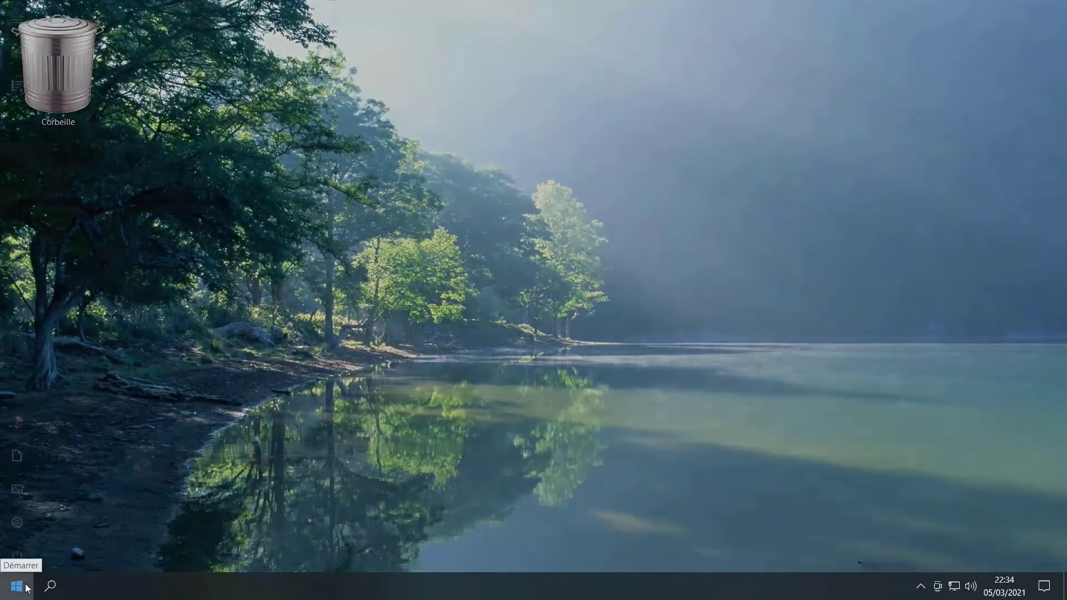
click(26, 588)
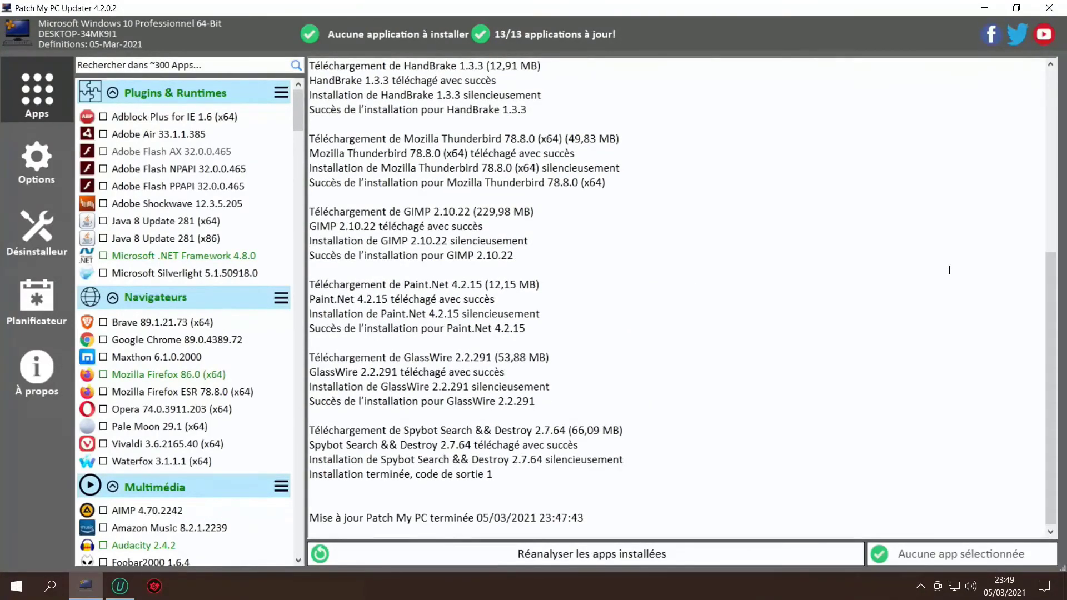
Step: Permanently delete everything in the Recycle Bin on the desktop
right_click(59, 37)
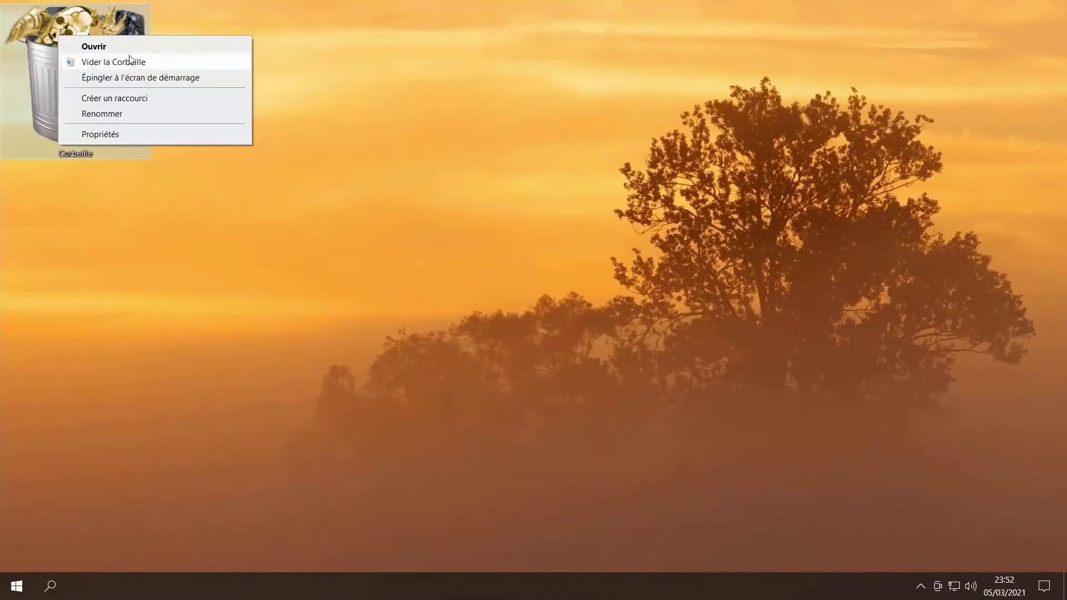
click(125, 62)
click(584, 305)
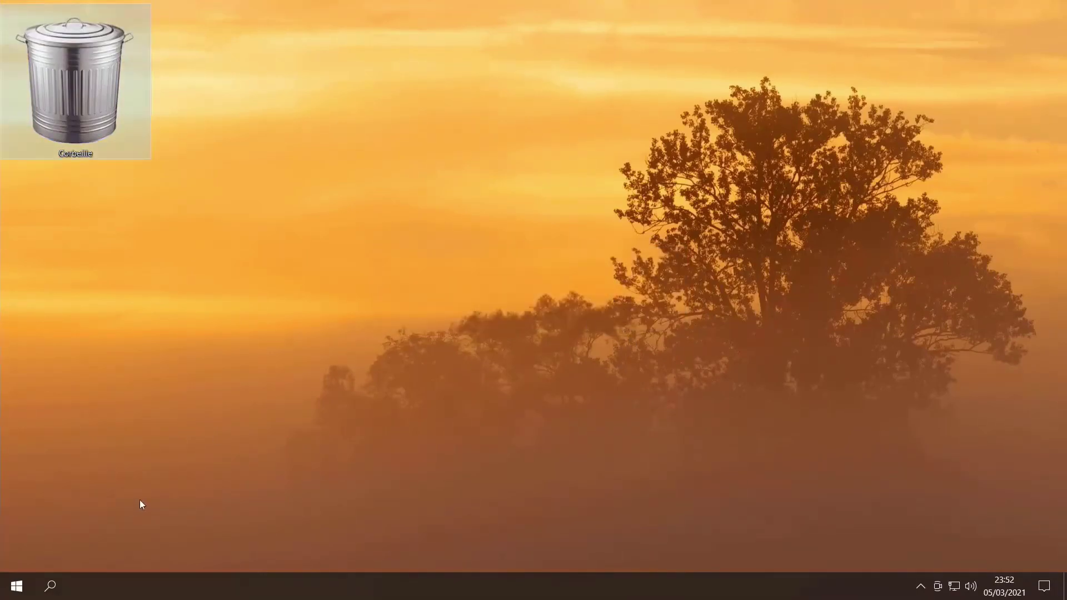
Step: Move the Edge tile into the Navigateurs group of the Start menu and unpin the large LibreOffice tile
click(17, 587)
drag(408, 528, 182, 328)
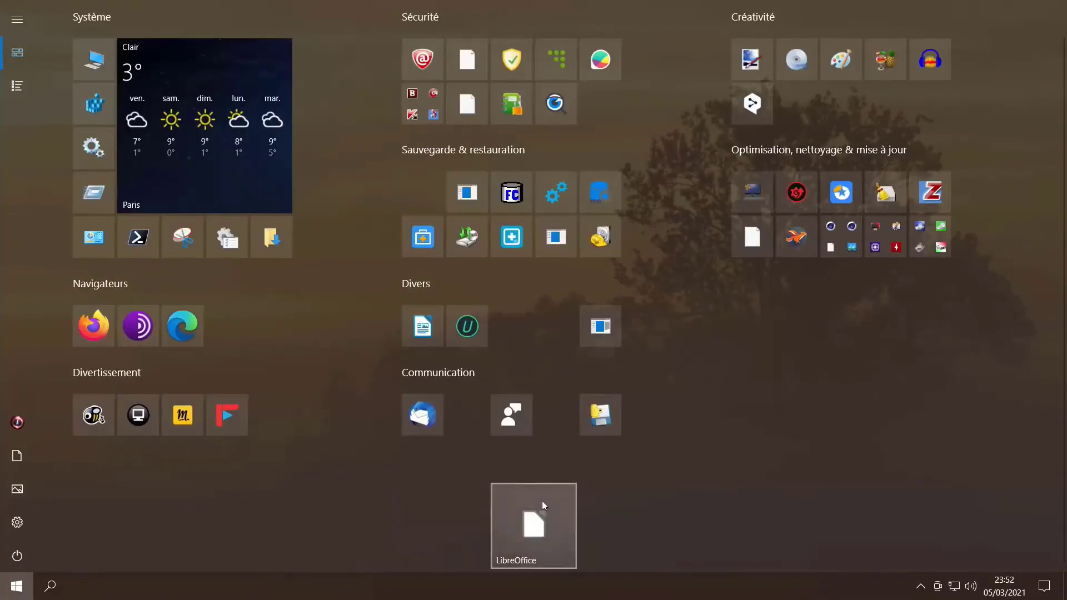
right_click(509, 525)
click(561, 509)
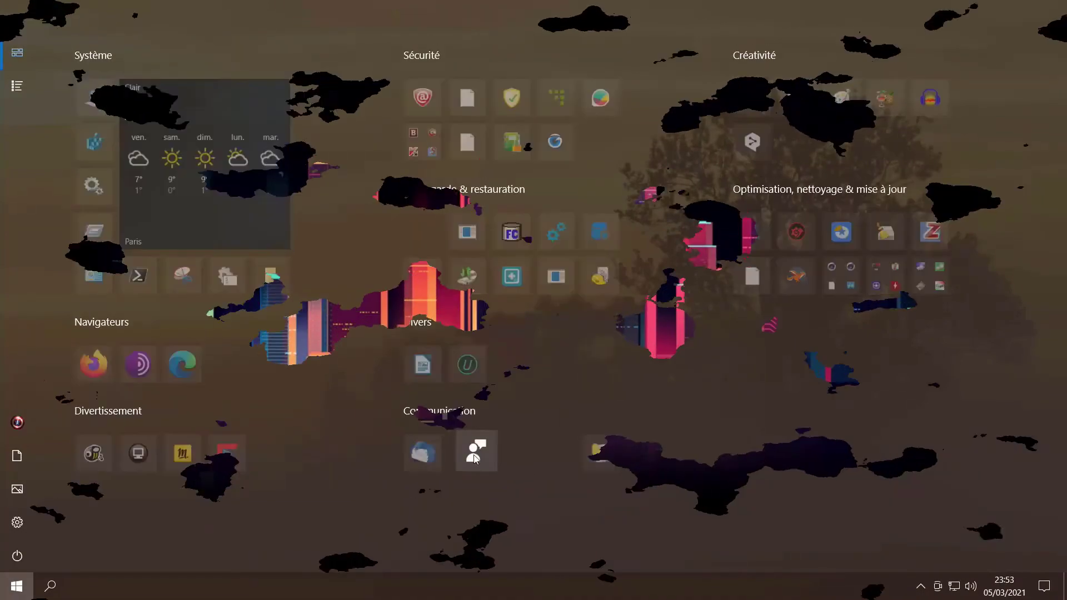